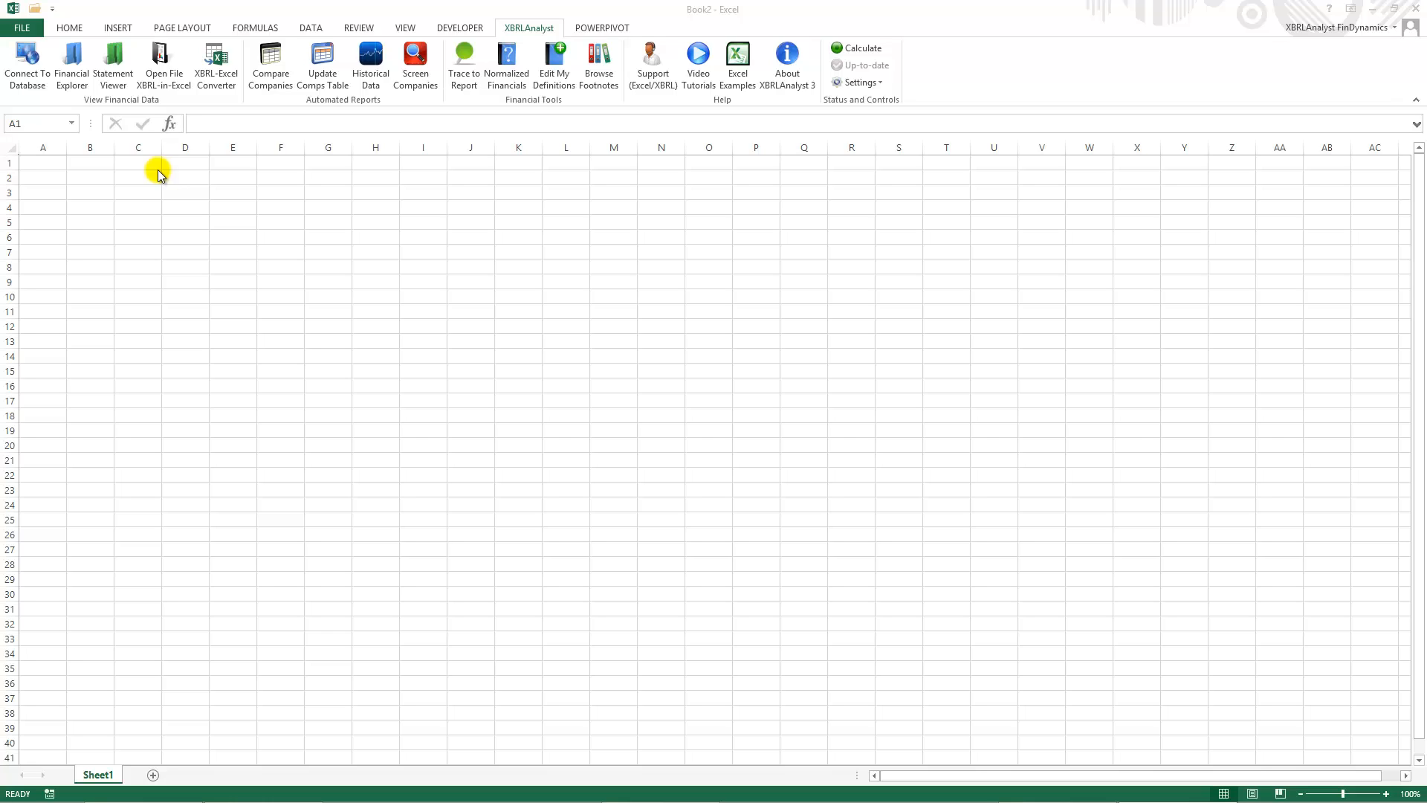
Step: Open the Financial Explorer and expand Notes Details in the 2014 Q3 10-Q XBRL report of 1 800 FLOWERS COM INC
click(79, 63)
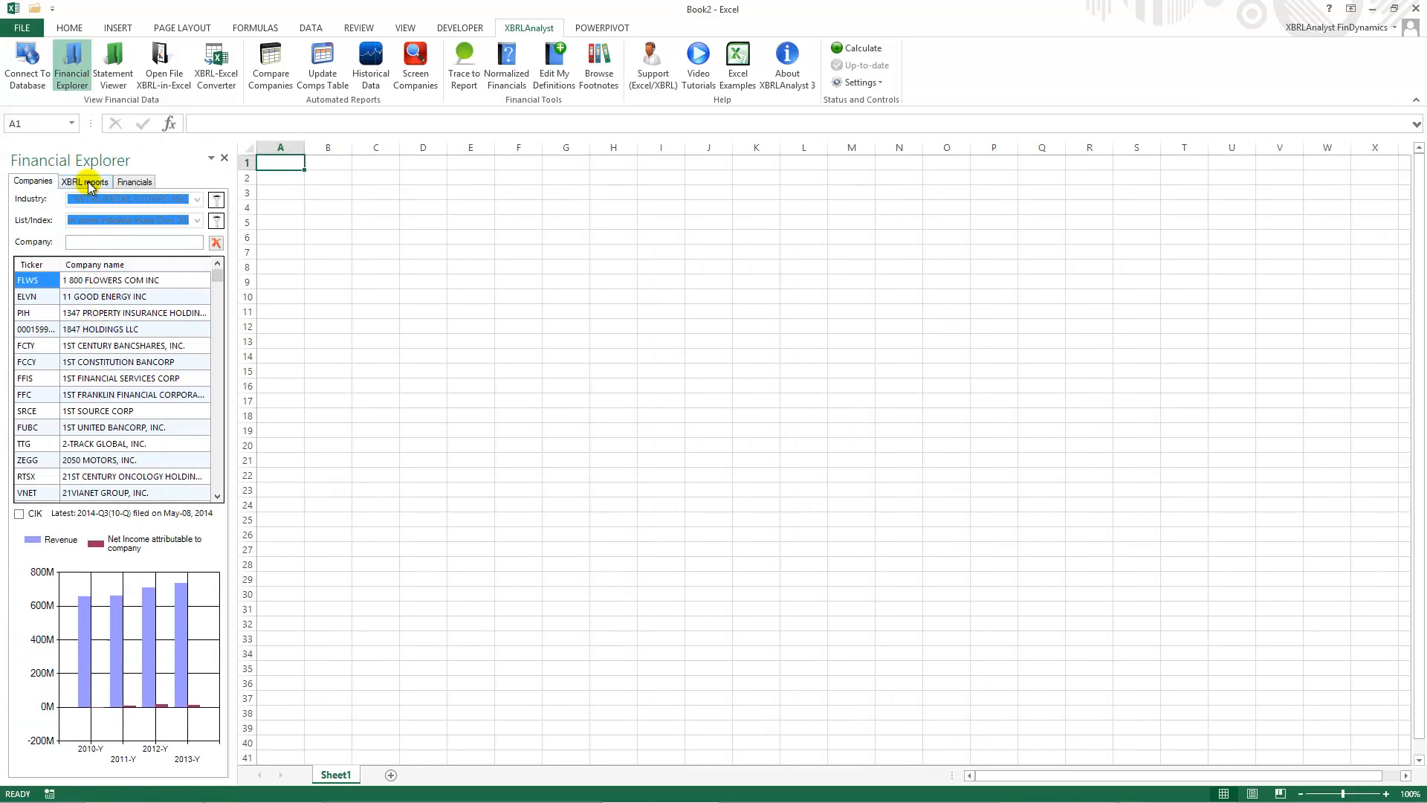
click(87, 182)
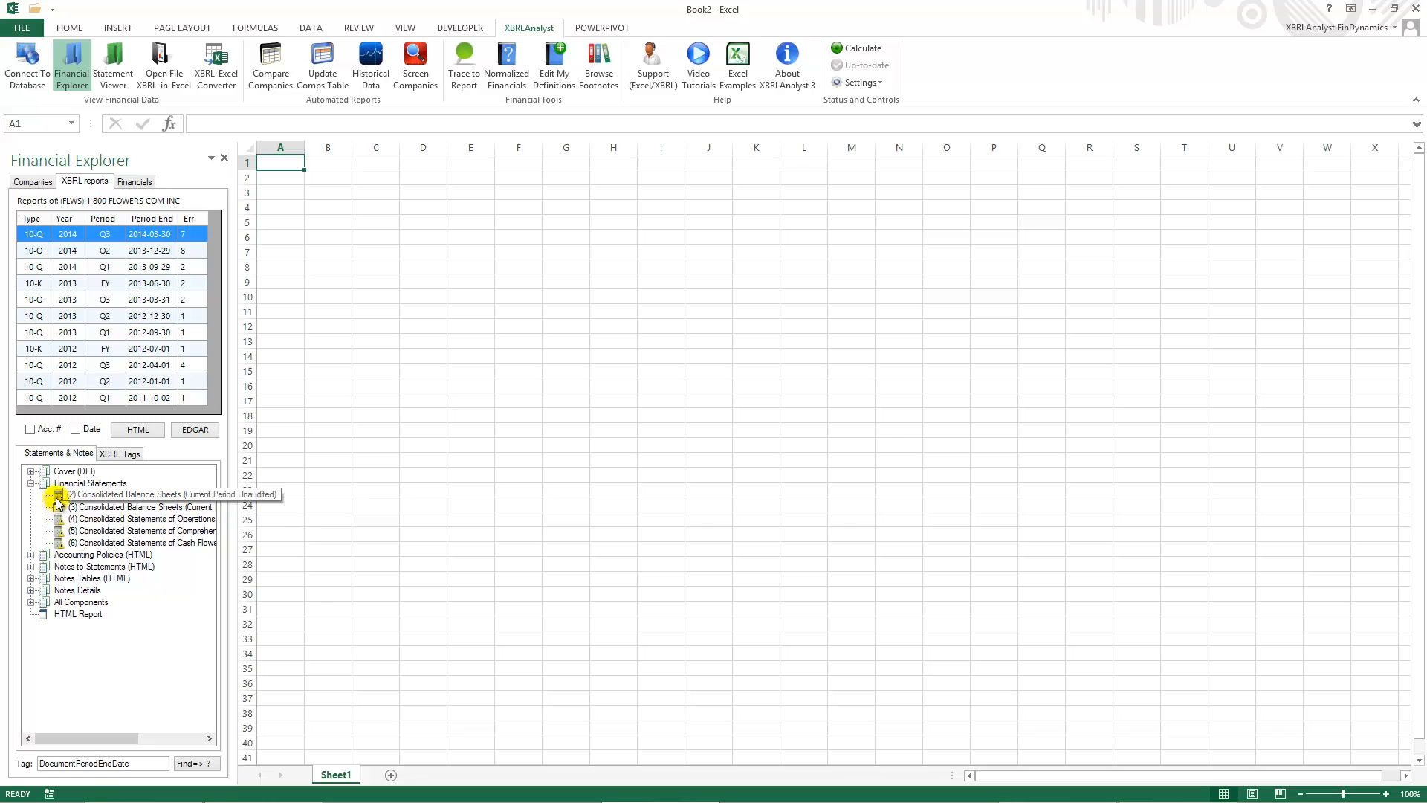
click(32, 591)
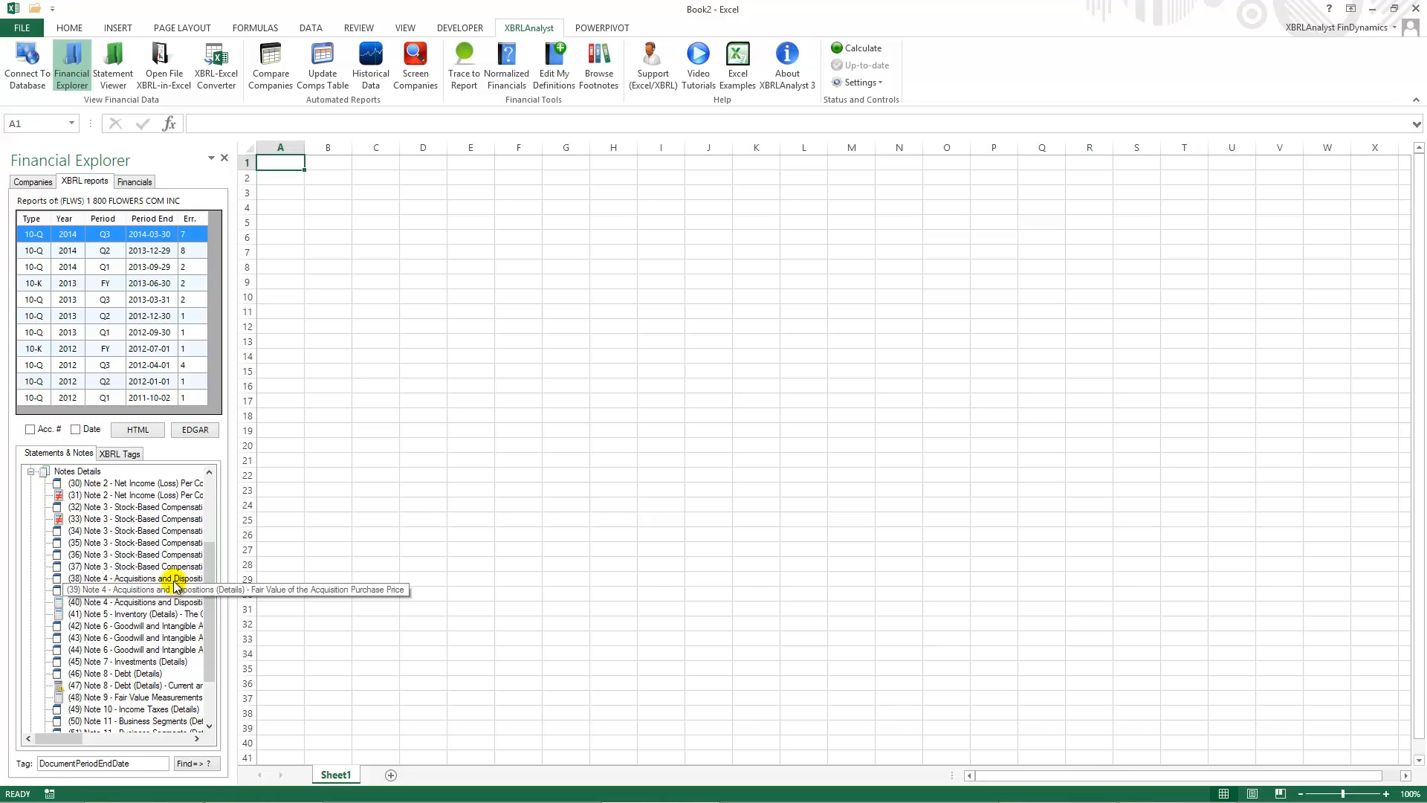
scroll(210, 583, up, 3)
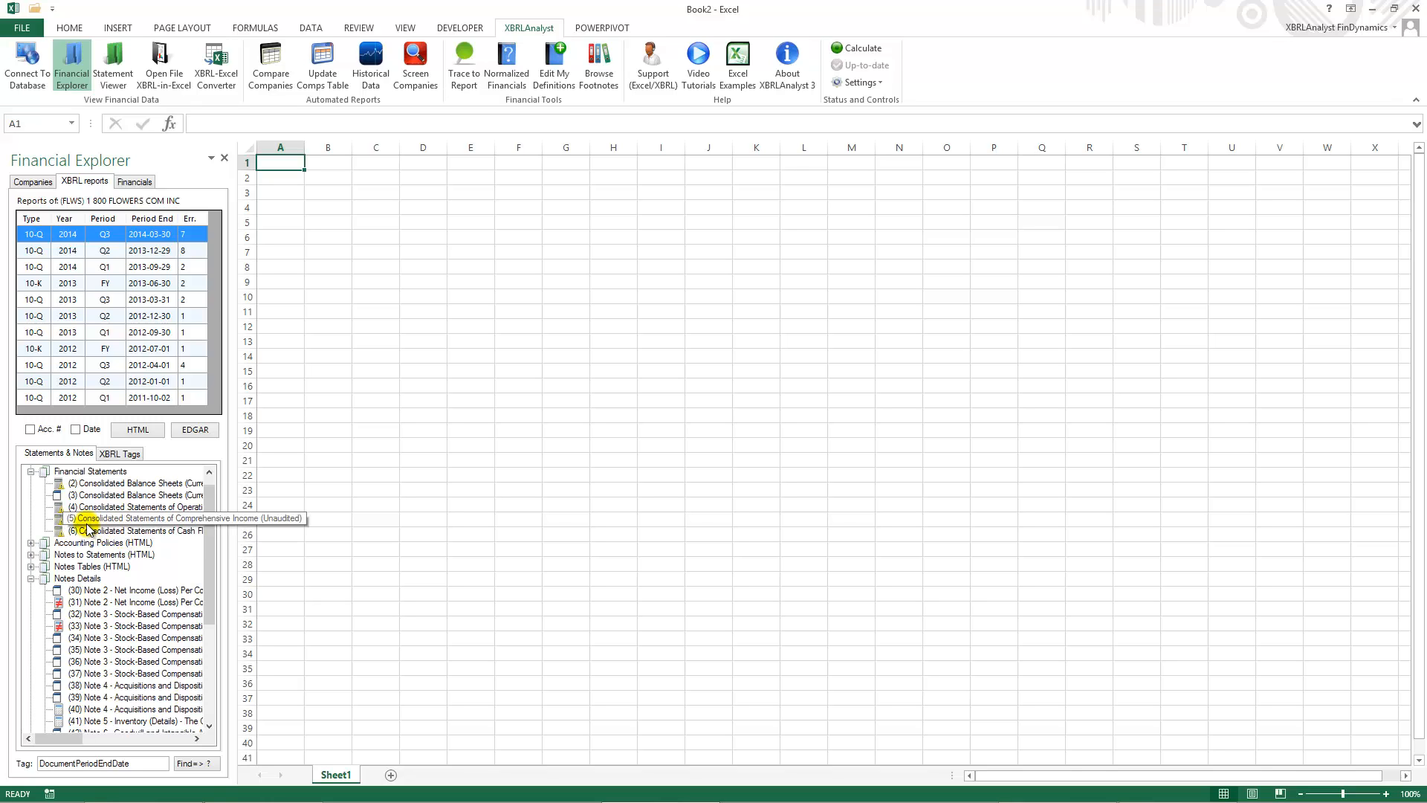
scroll(216, 596, down, 3)
Step: Open section (31) Note 2 - Net Income (Loss) Per Common Share and insert its values into Sheet1
click(64, 496)
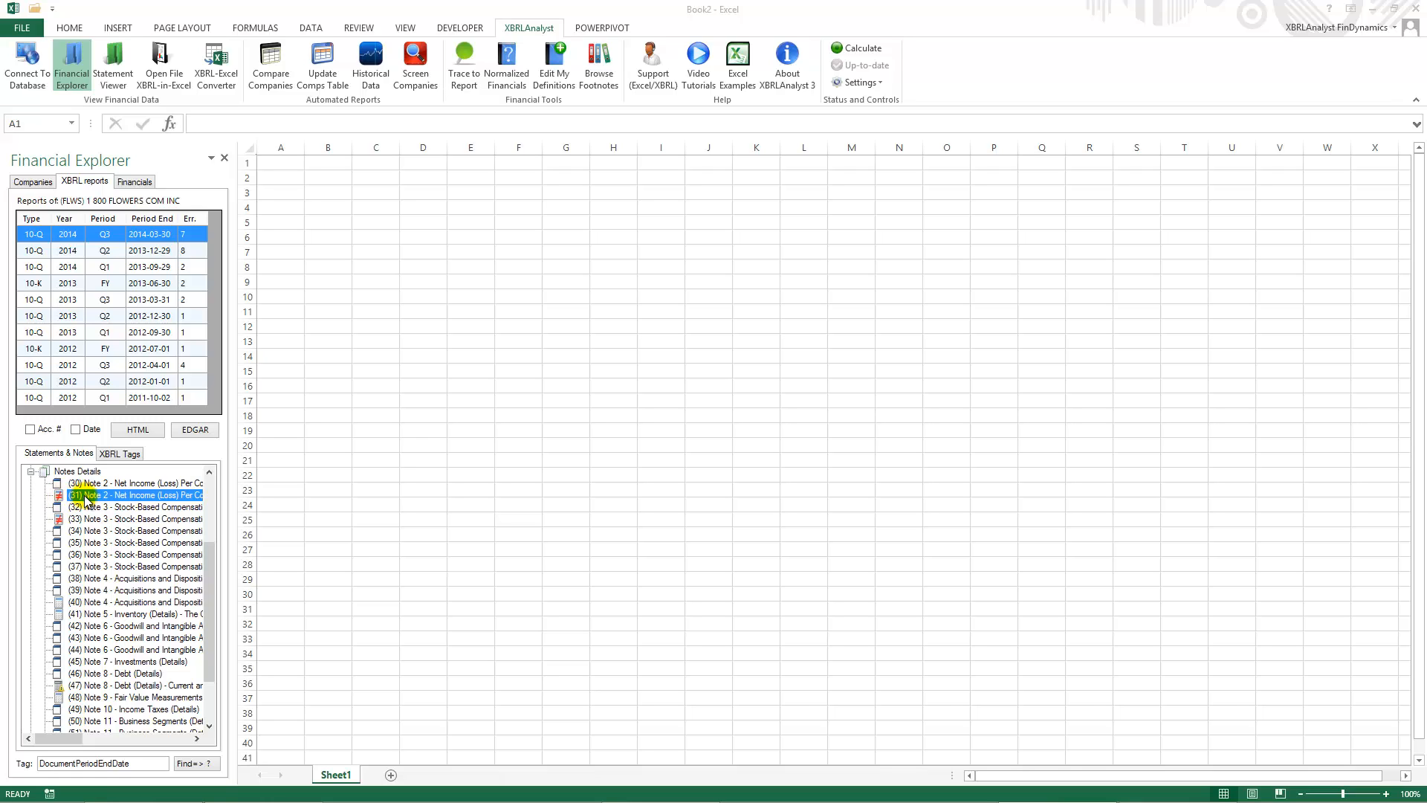
double_click(83, 495)
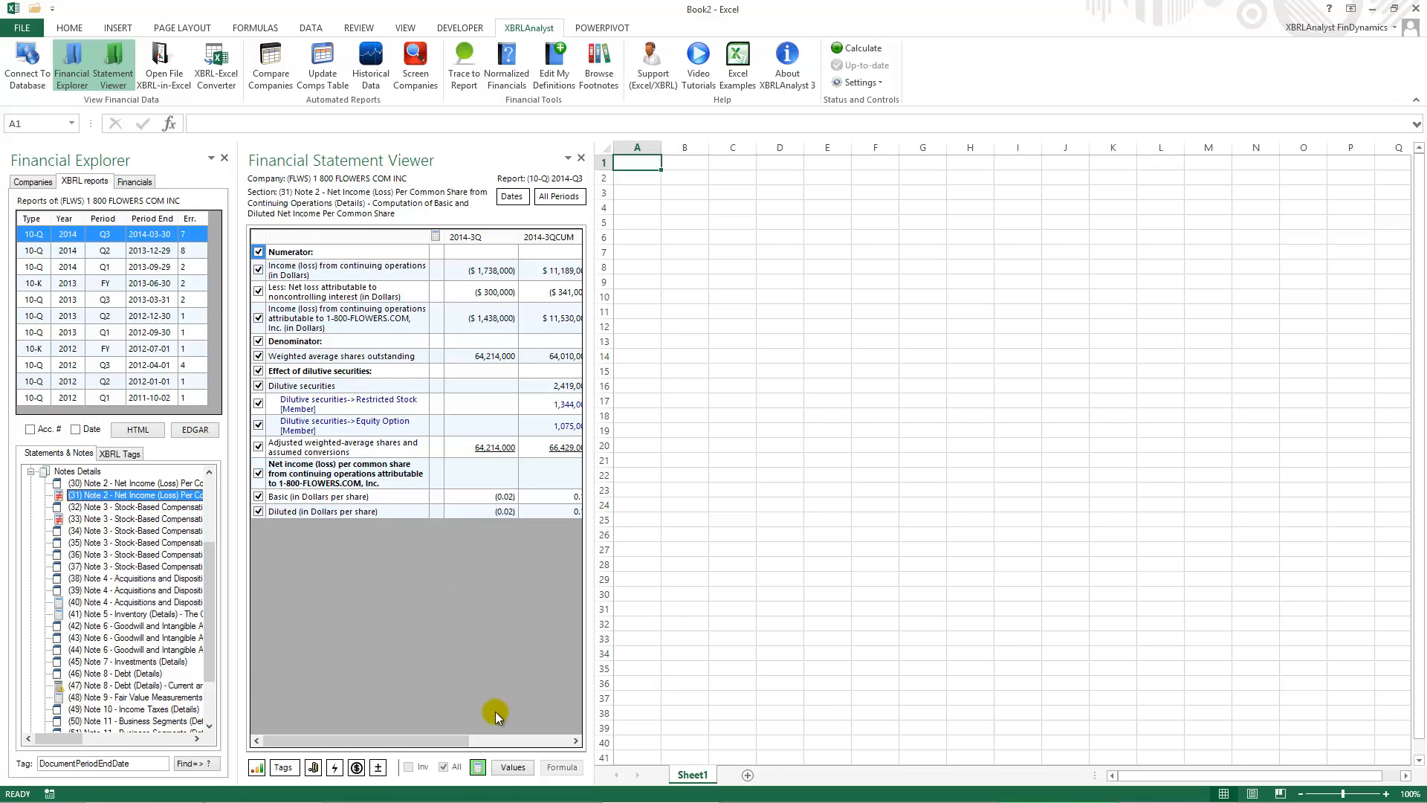
click(511, 769)
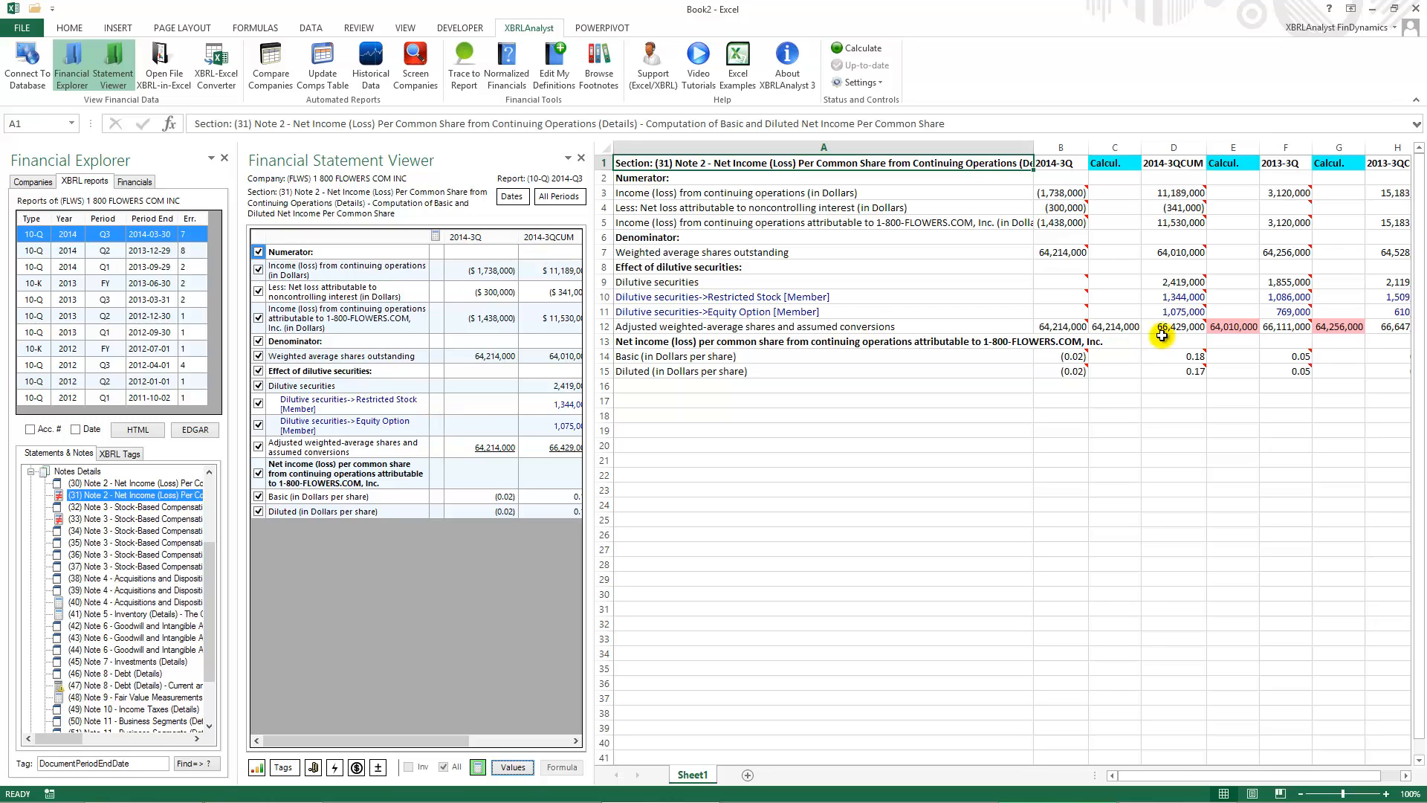
Step: Compare the reported and calculated values for adjusted weighted-average shares and assumed conversions in row 12
click(1113, 328)
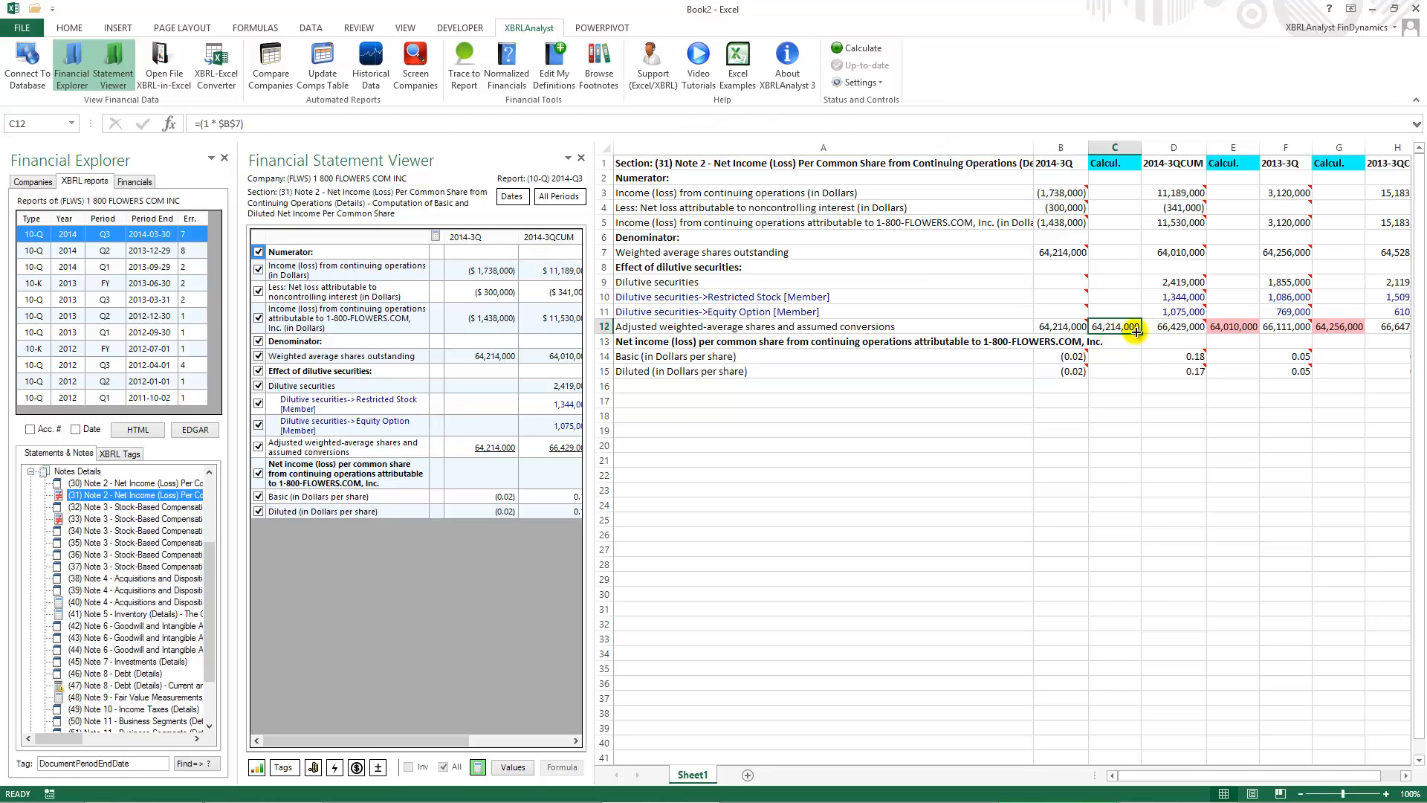
click(1252, 327)
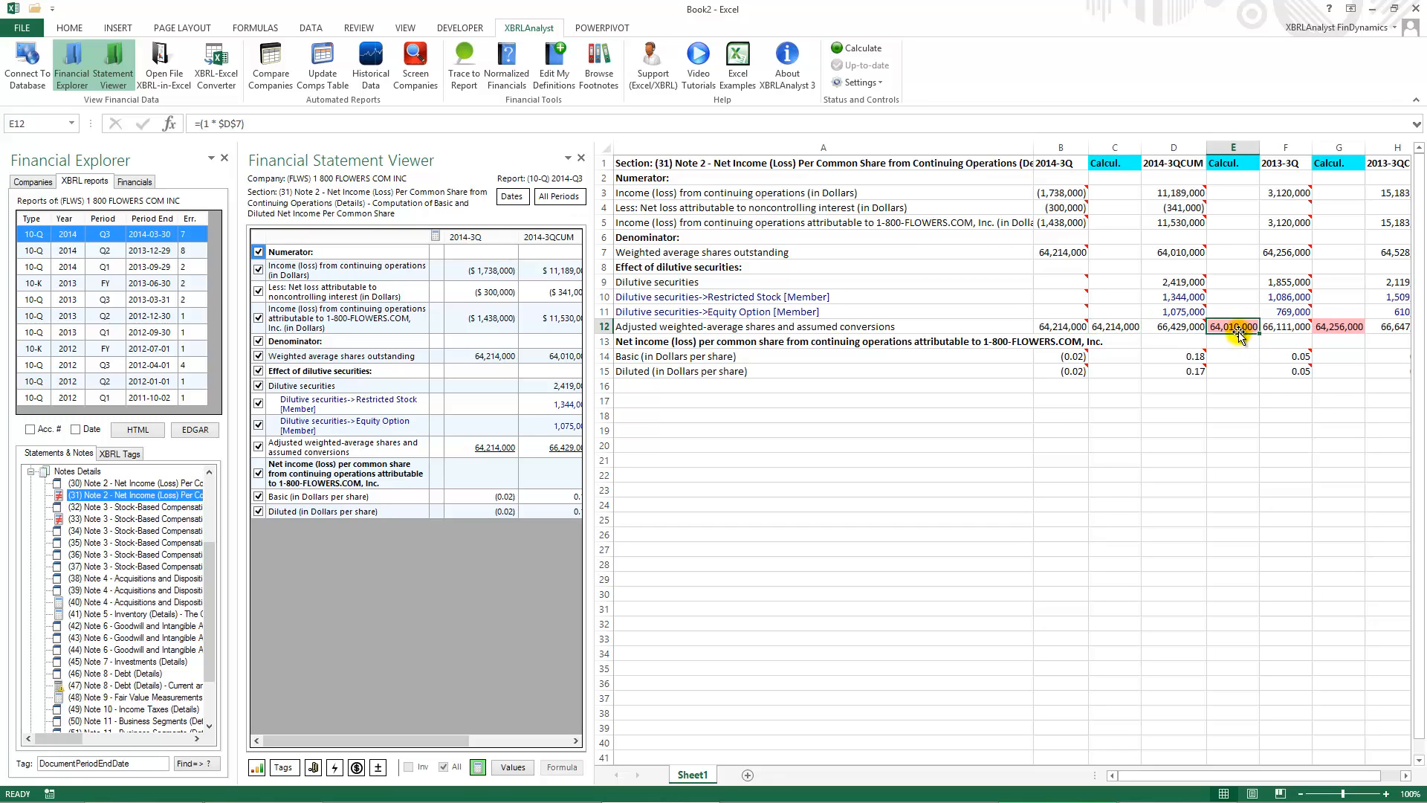
click(1162, 327)
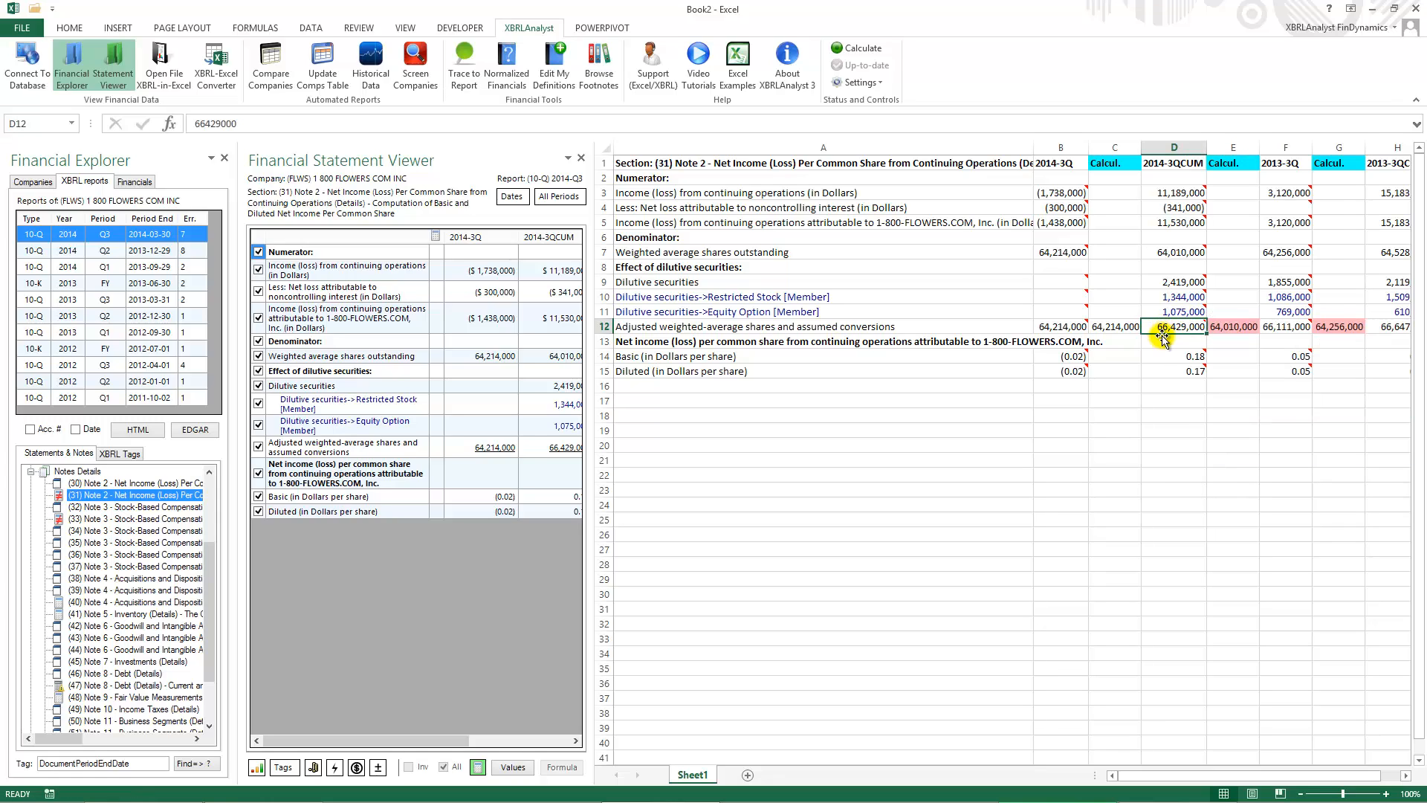
click(1235, 331)
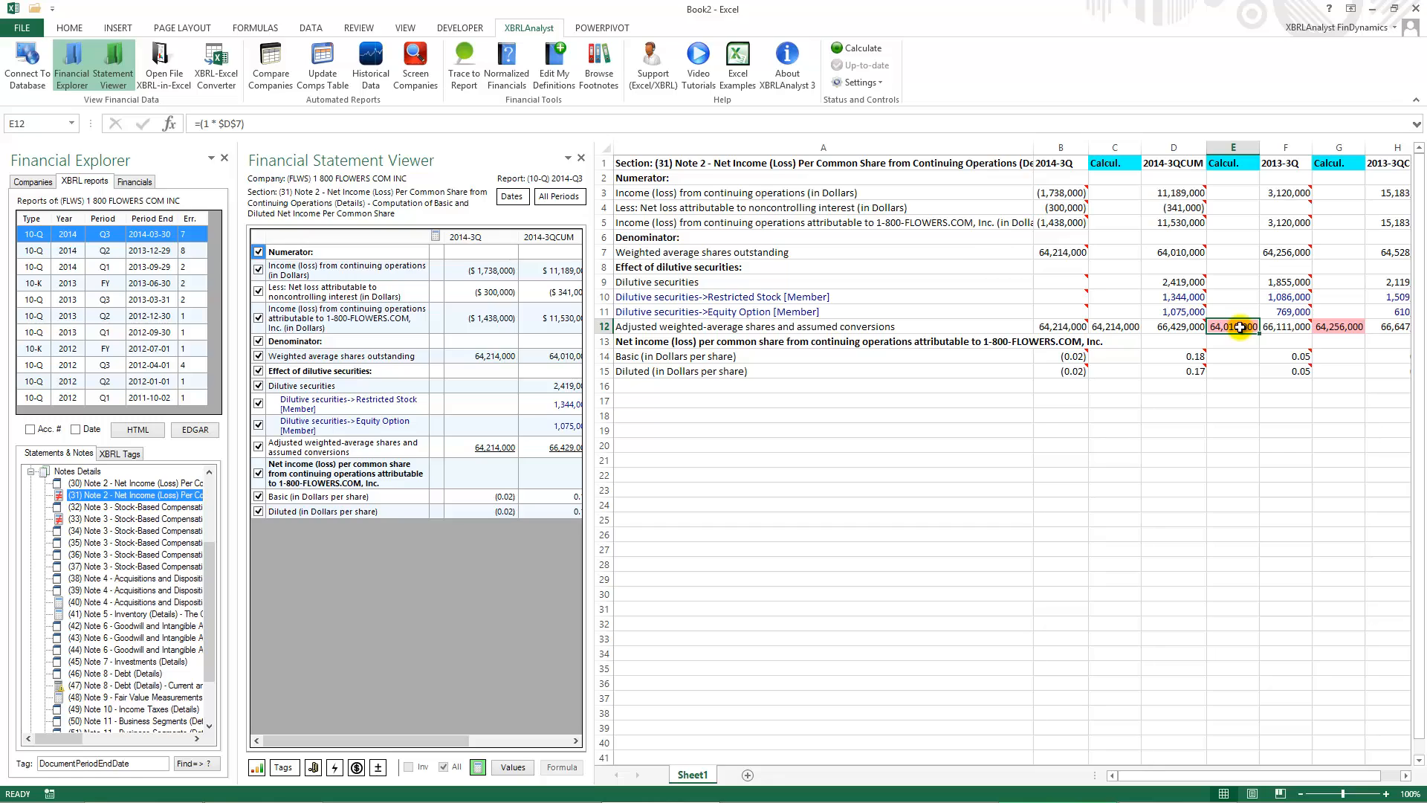
click(1232, 384)
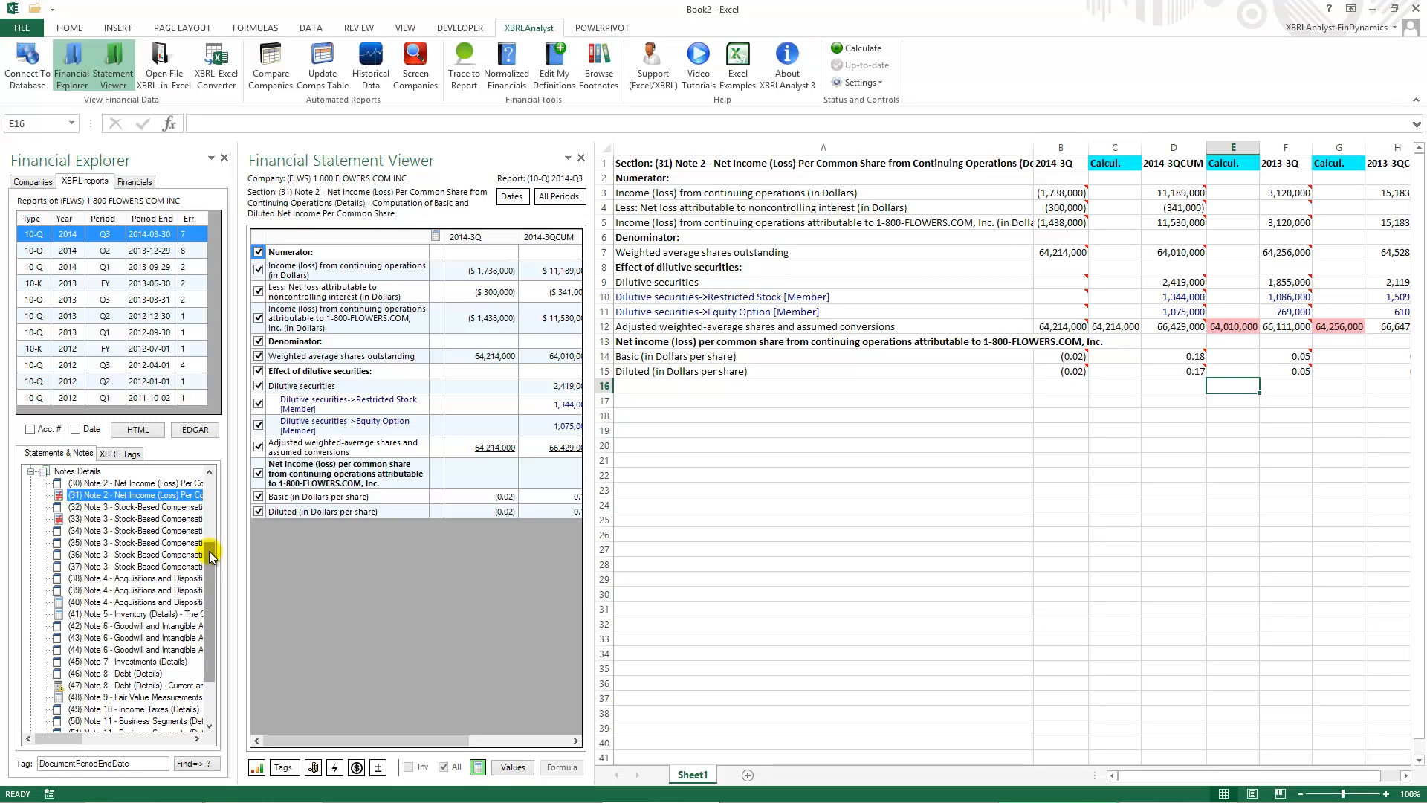
Step: Open section (65) Discontinued Operations (Details) from the Notes Details of the 2013 FY 10-K report
drag(211, 555, 212, 593)
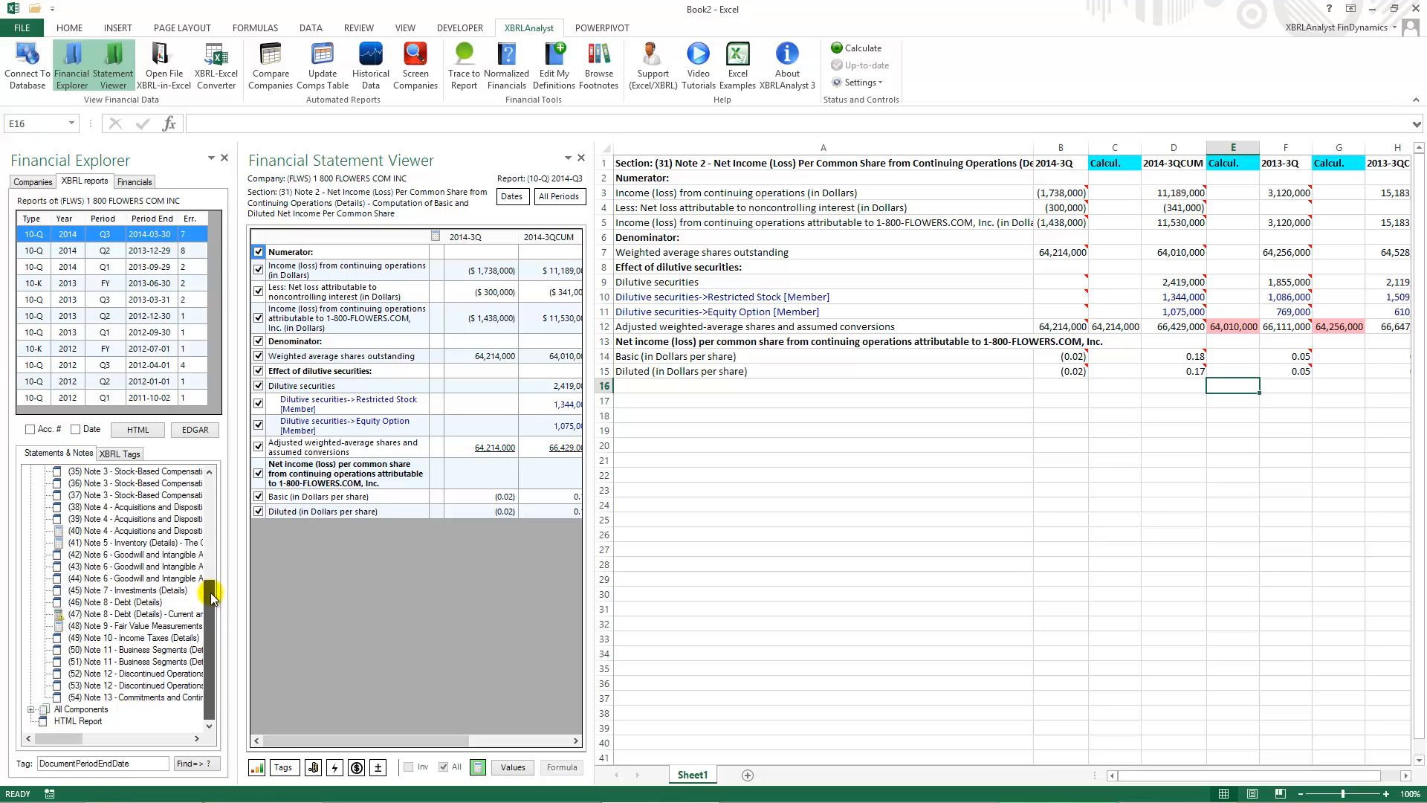
click(76, 286)
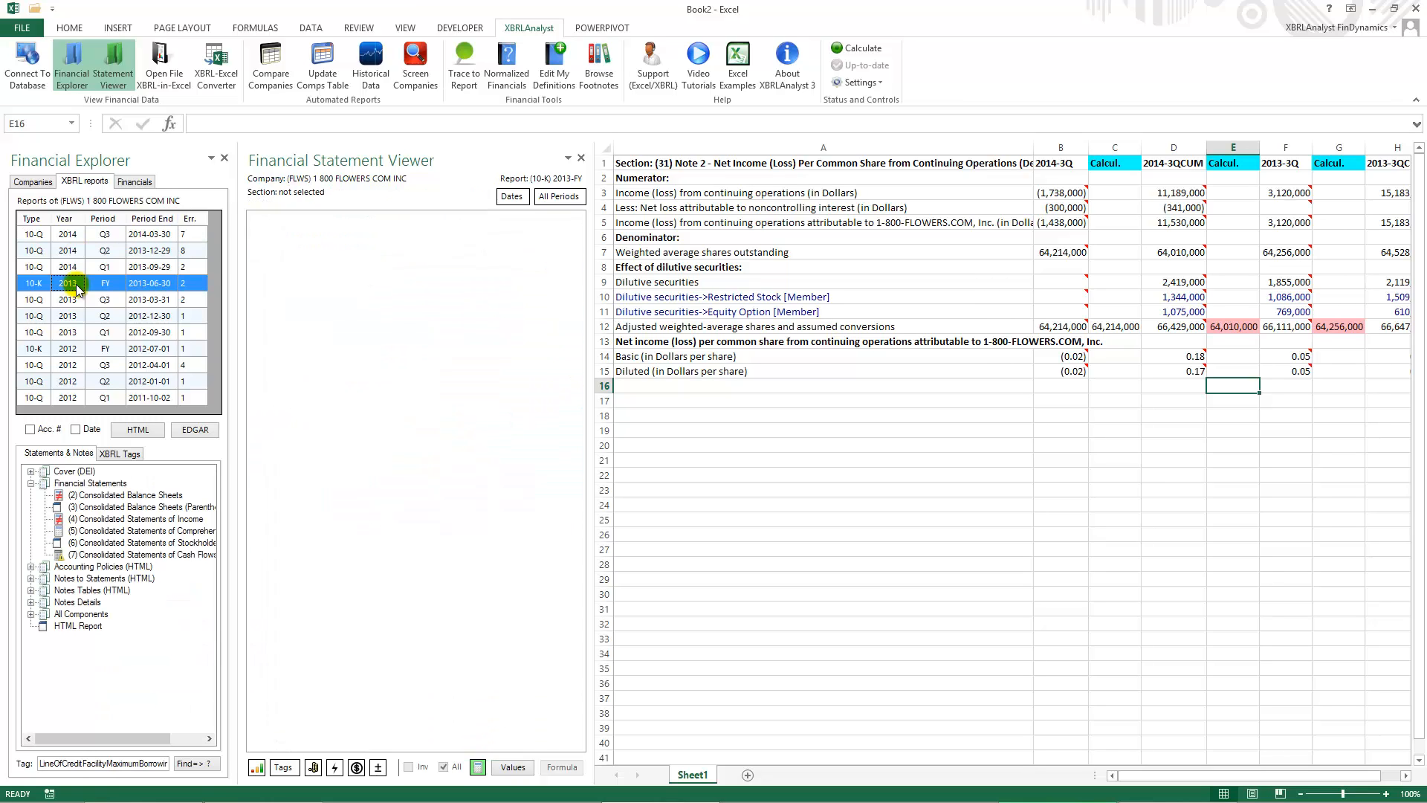
click(31, 602)
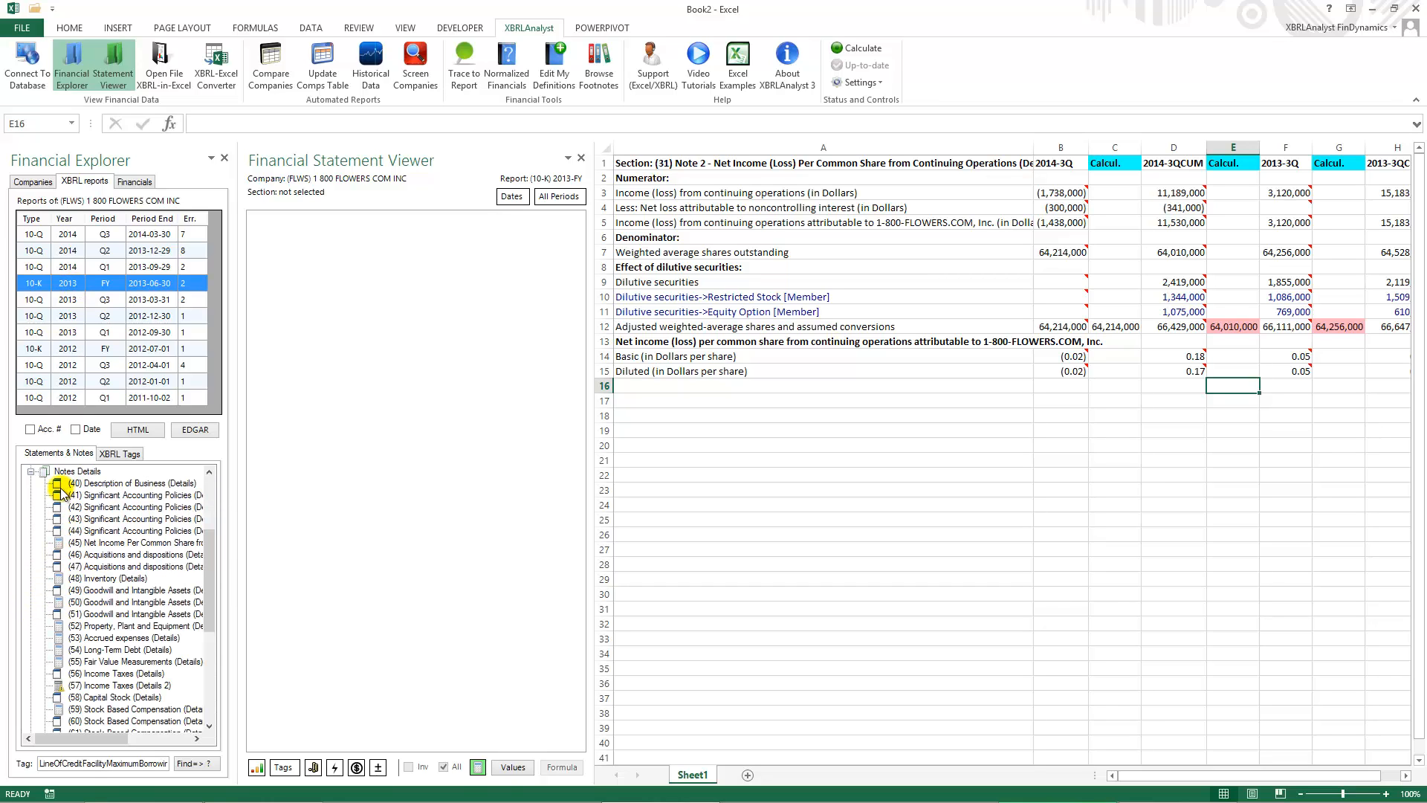
drag(212, 554, 213, 625)
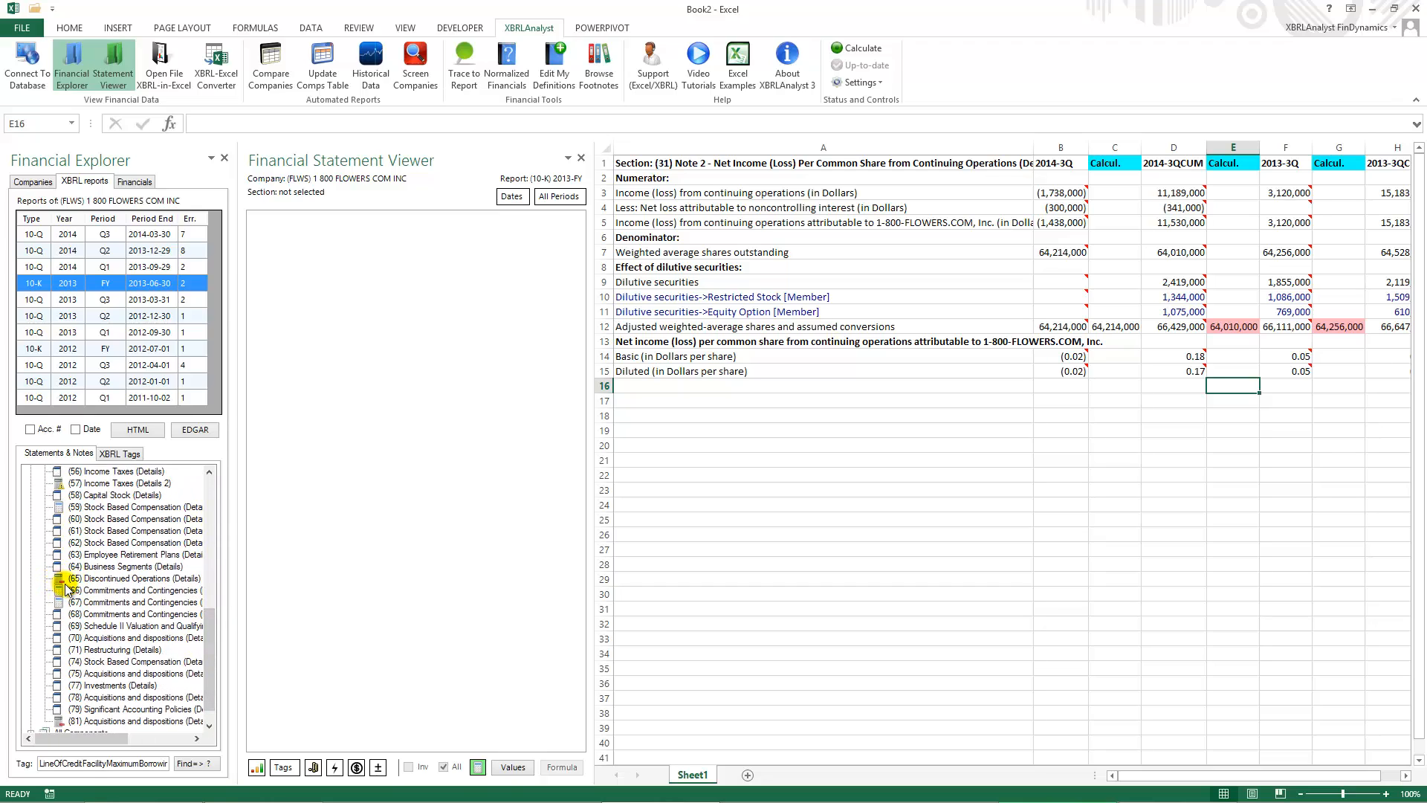
click(108, 580)
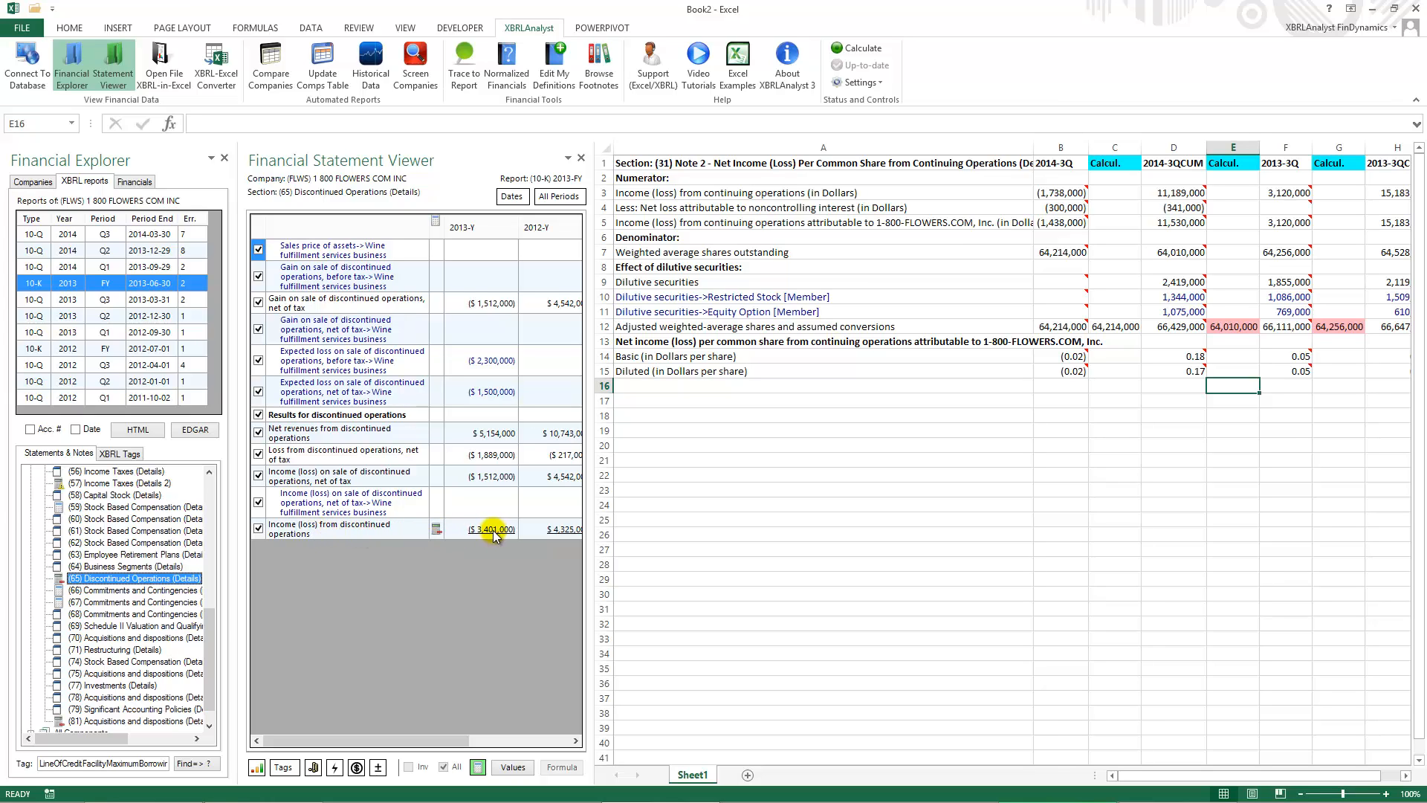
Step: Insert the Discontinued Operations values into a new worksheet and check column C beside the 2013-Y figures
click(748, 777)
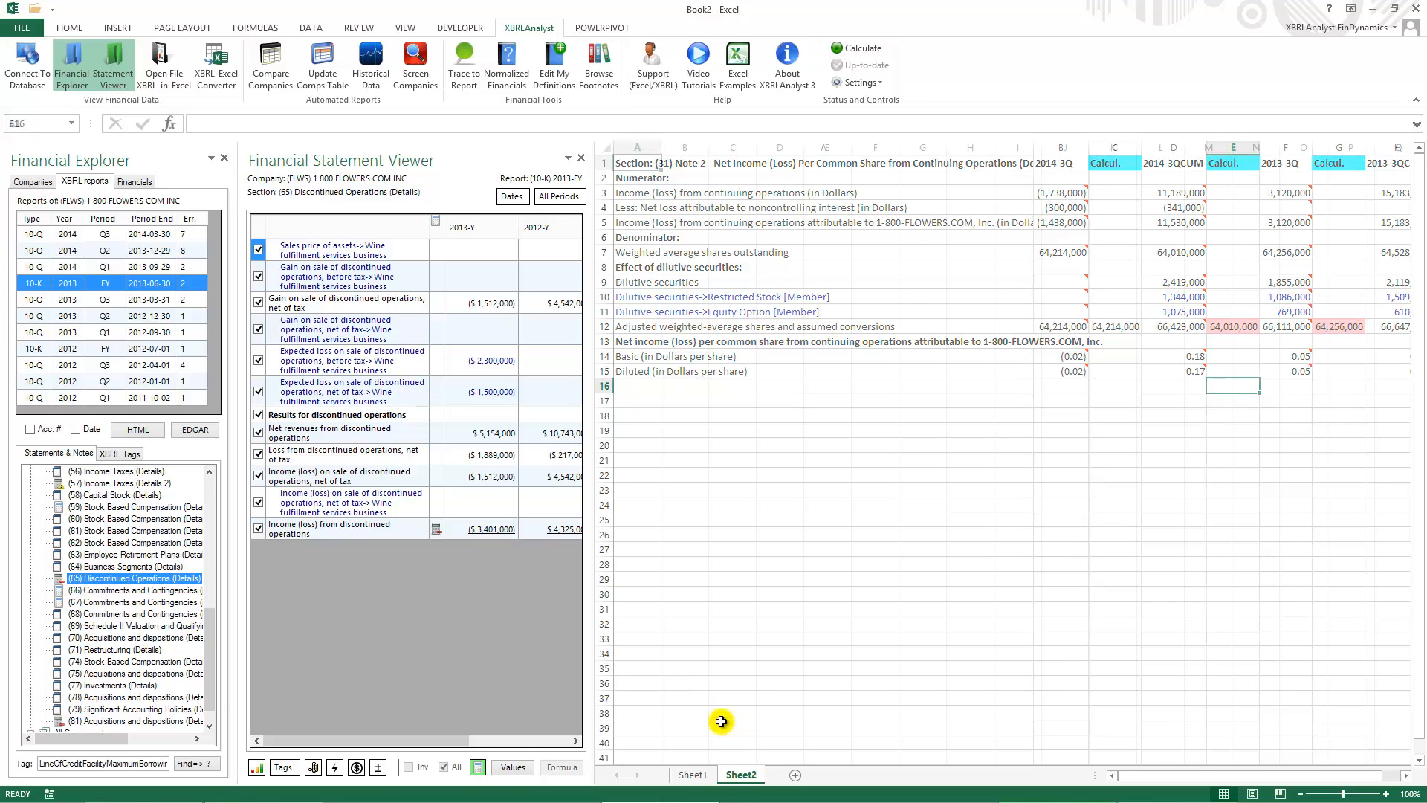
click(513, 767)
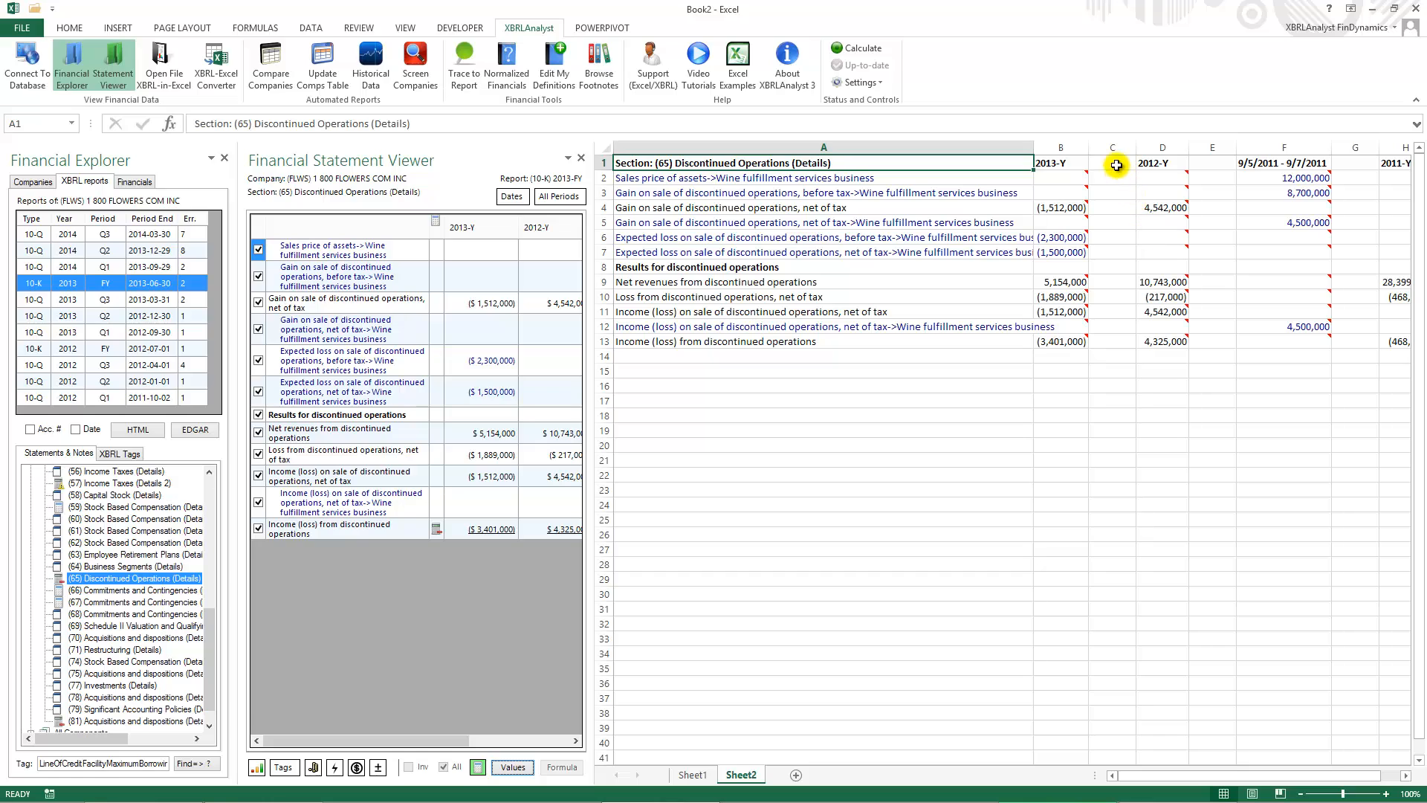
drag(1116, 165, 1115, 350)
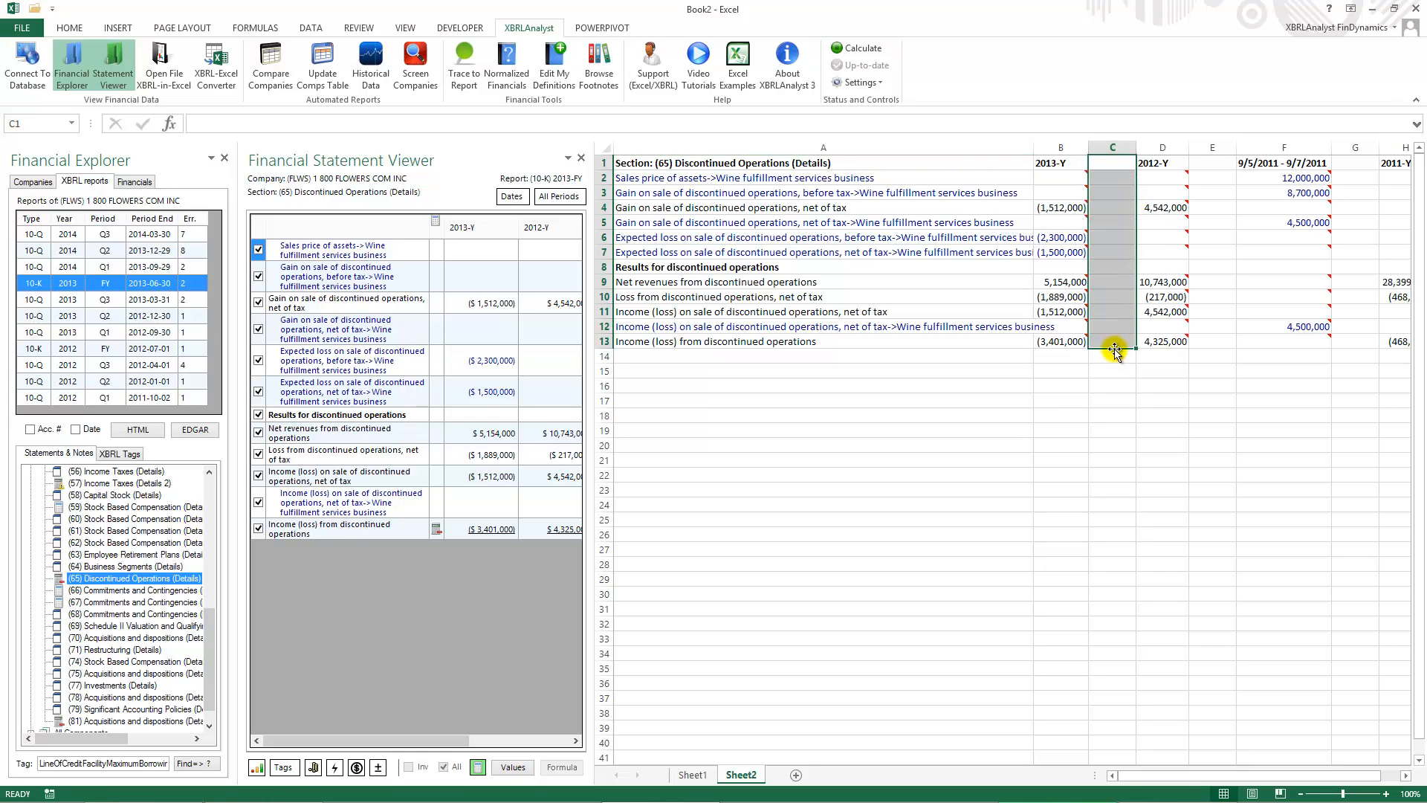
click(1063, 432)
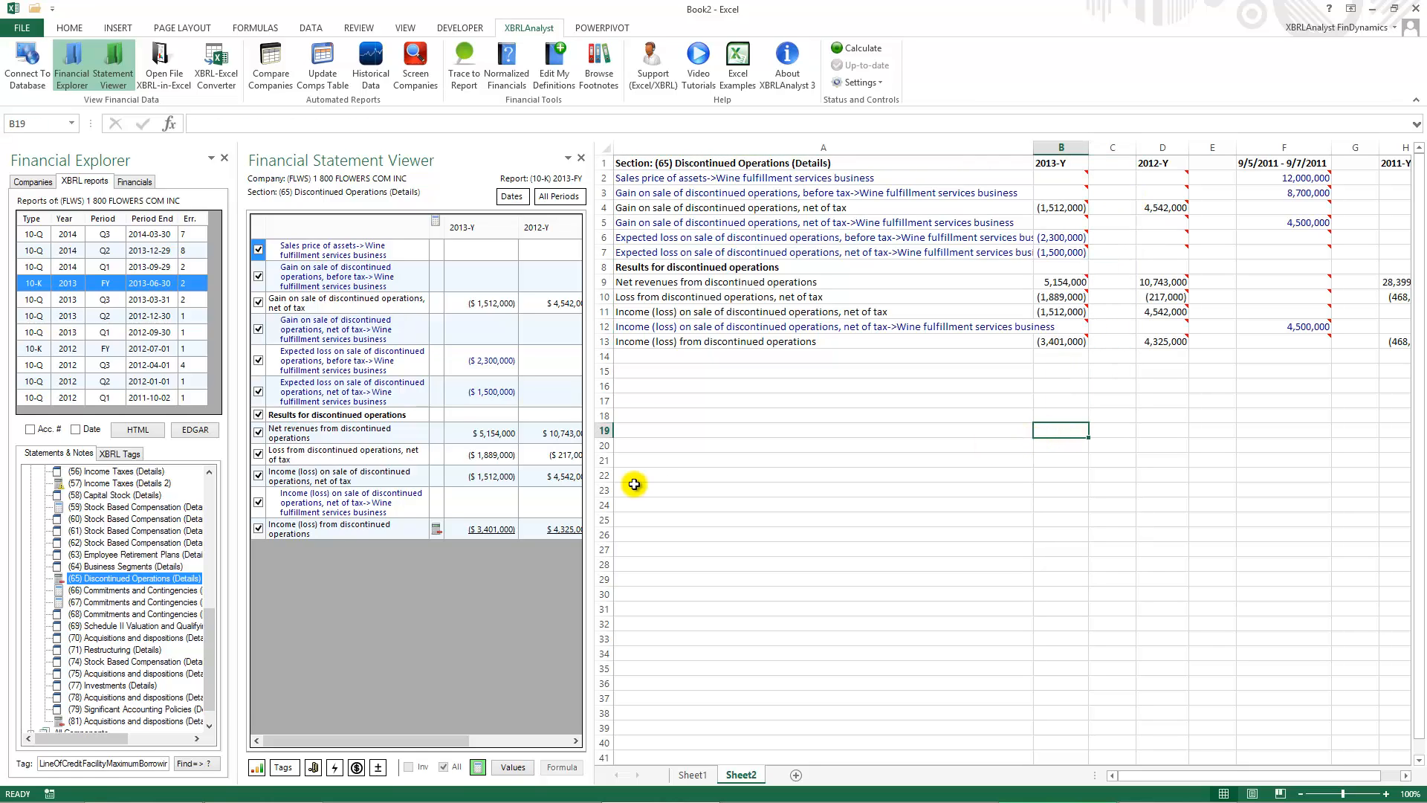
Step: Find the company "goog" and review section (46) Balance Sheet Components in the Notes Details of its 2014 Q2 10-Q report
click(37, 183)
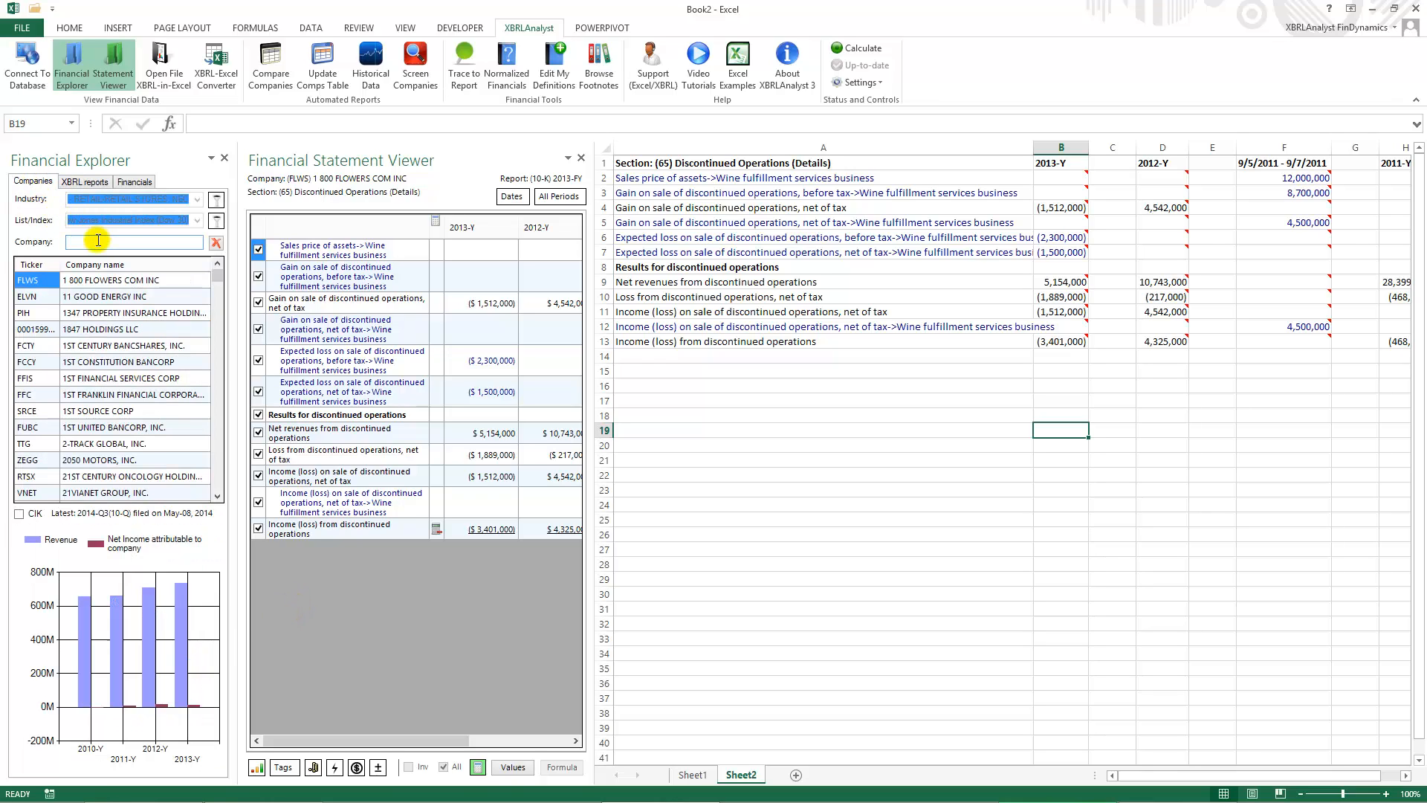
text(goog)
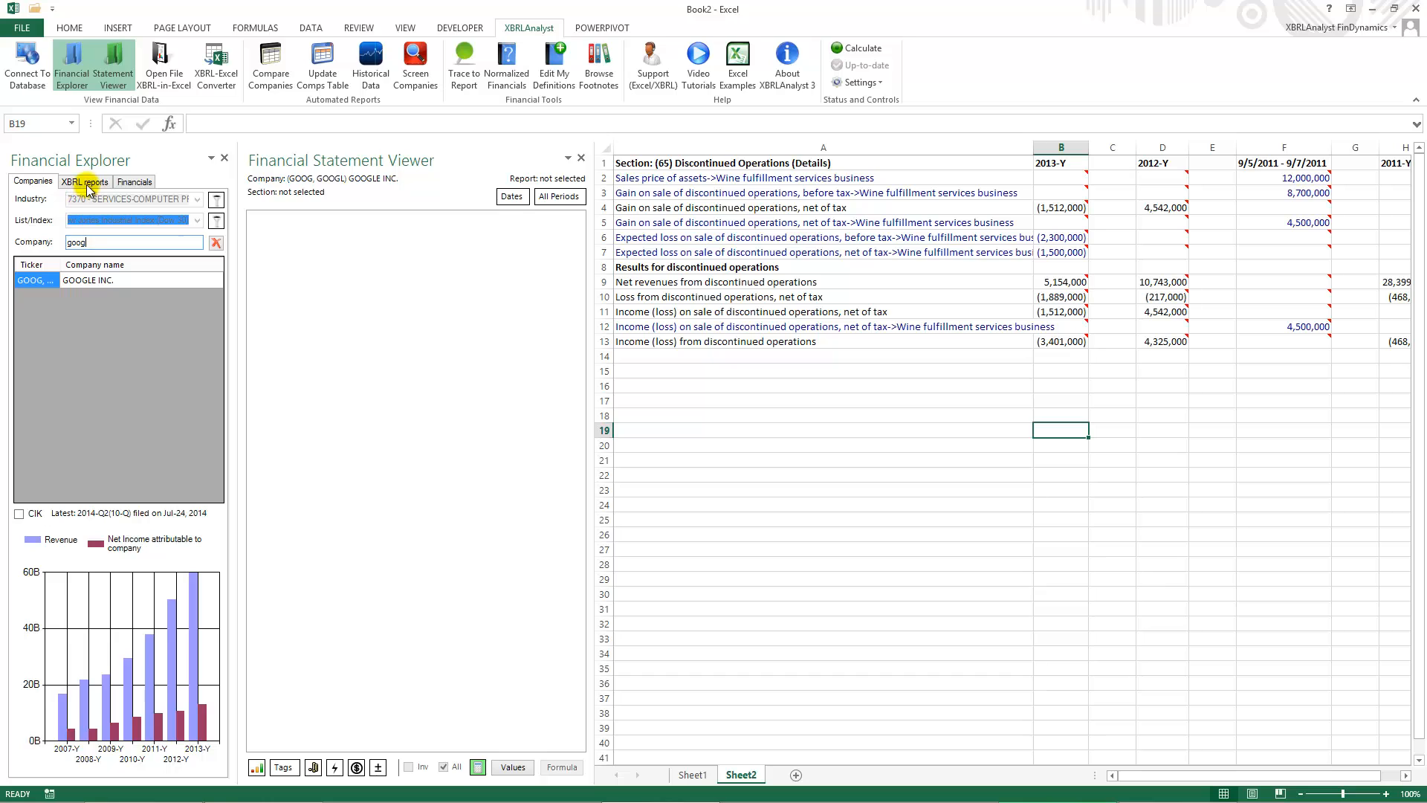
click(87, 184)
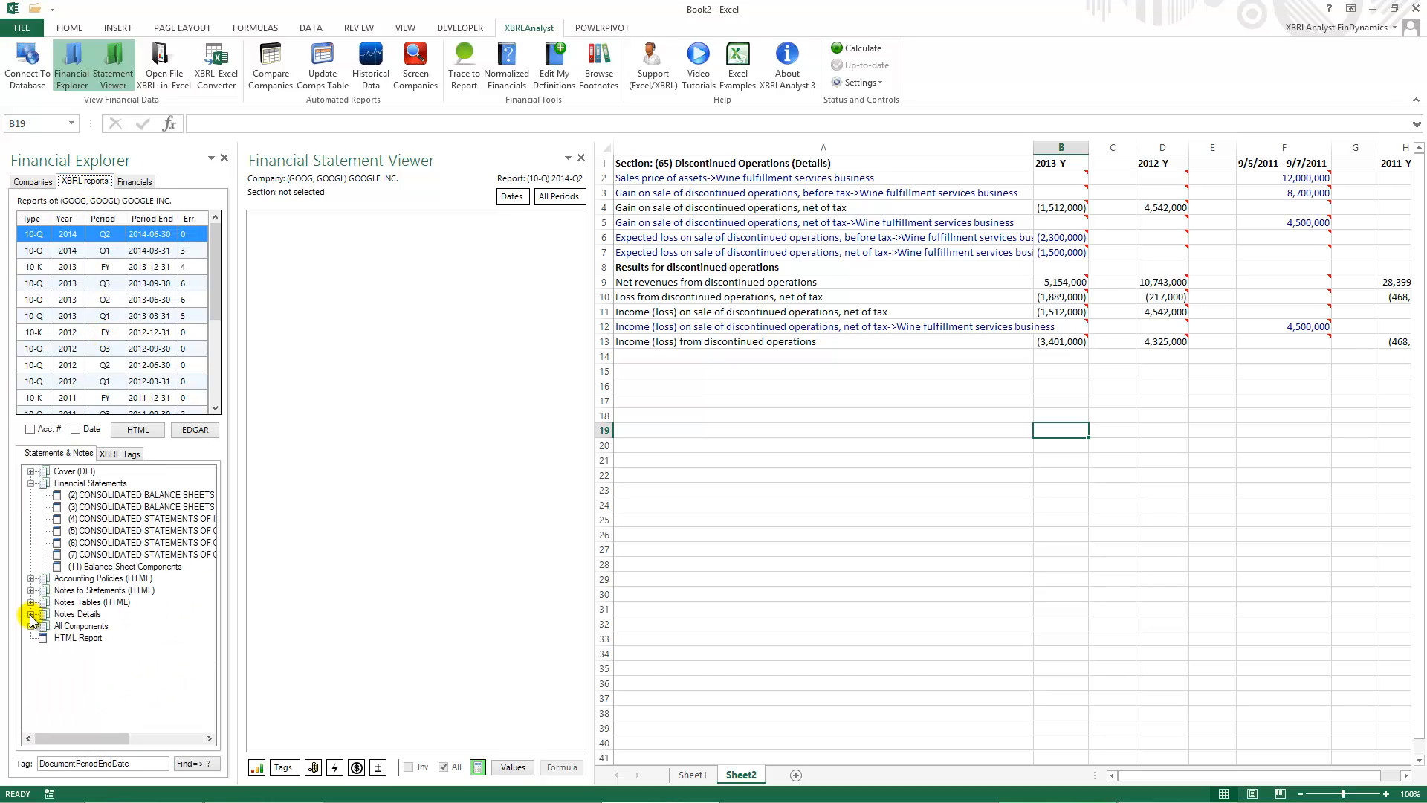
click(31, 614)
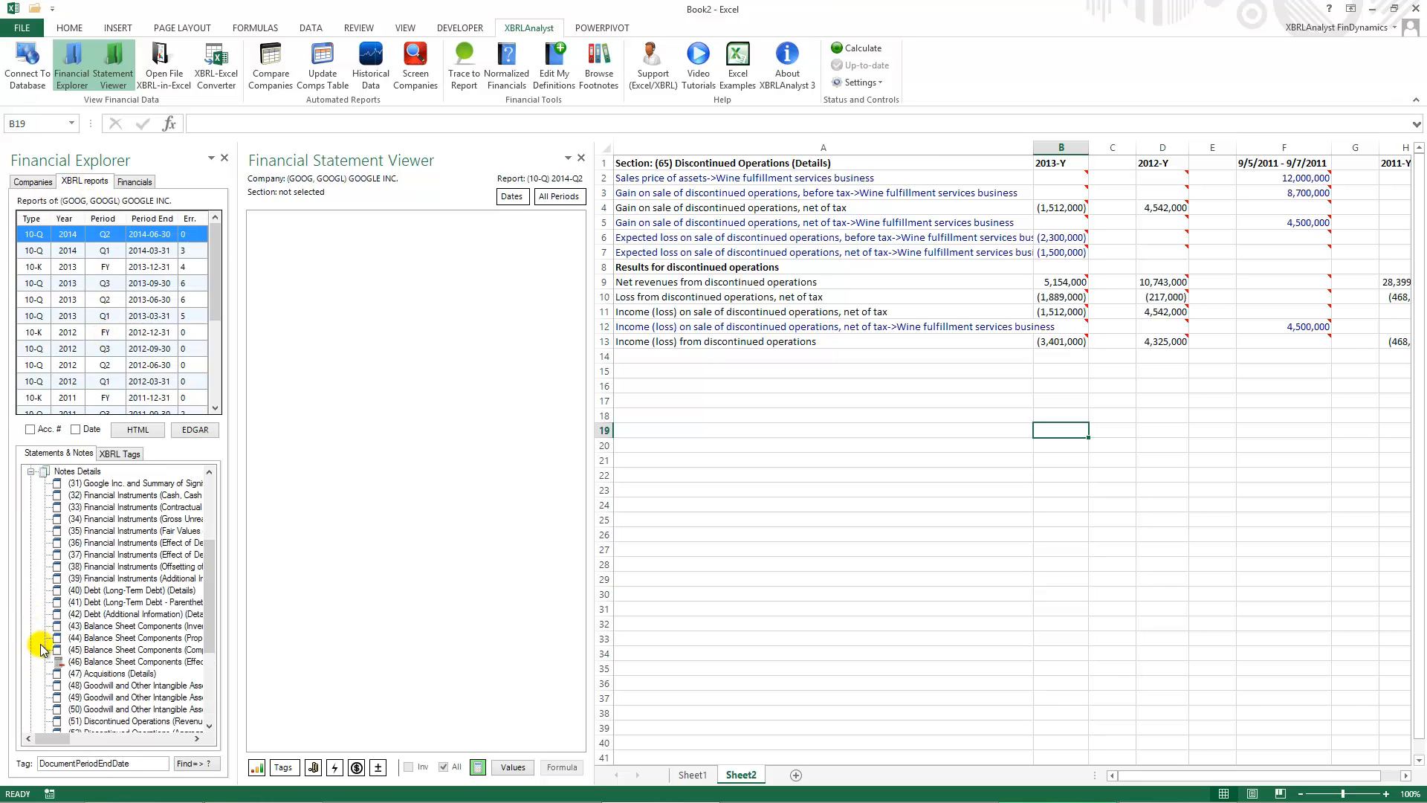
click(87, 662)
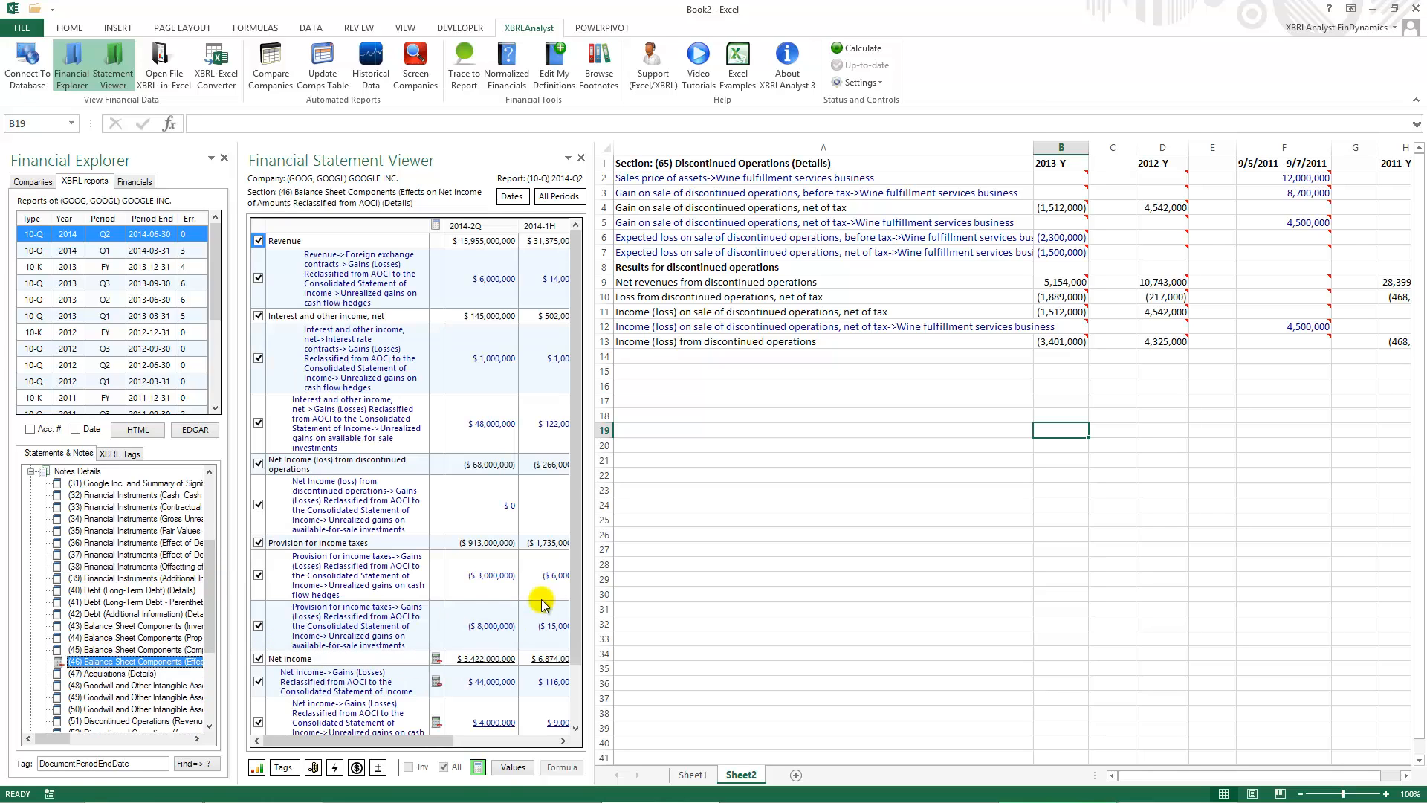
drag(576, 543, 575, 616)
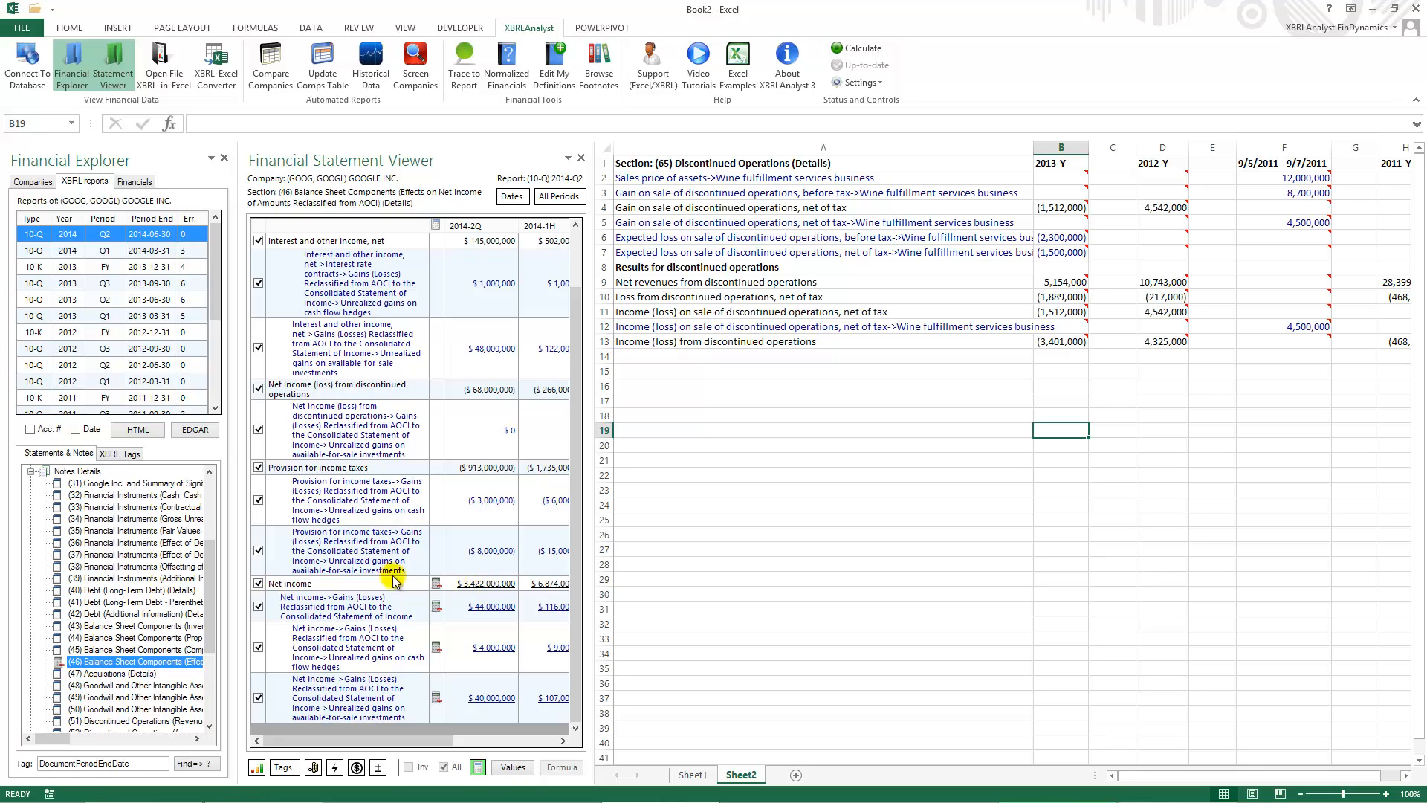
Step: Add a third worksheet and close the Financial Statement Viewer
click(796, 775)
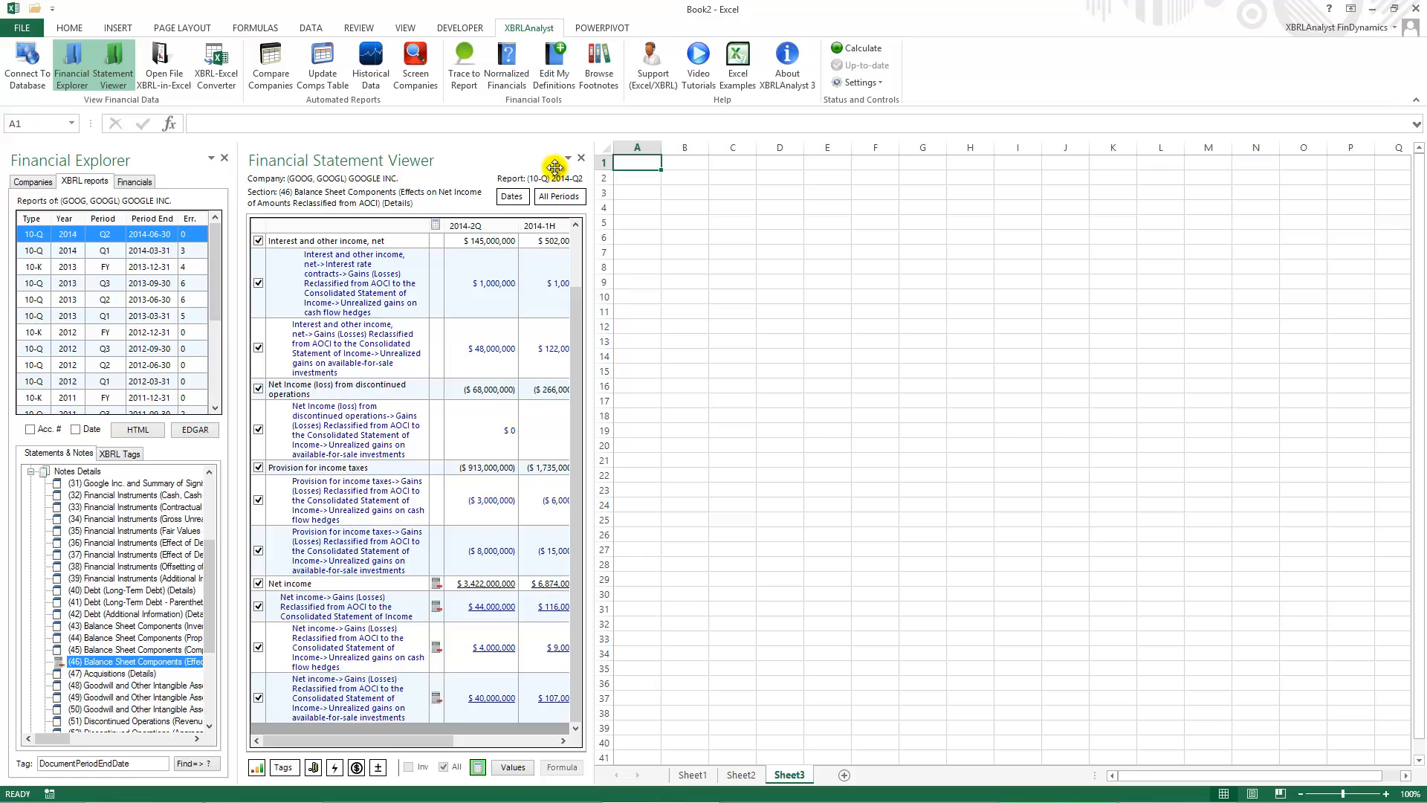
click(581, 158)
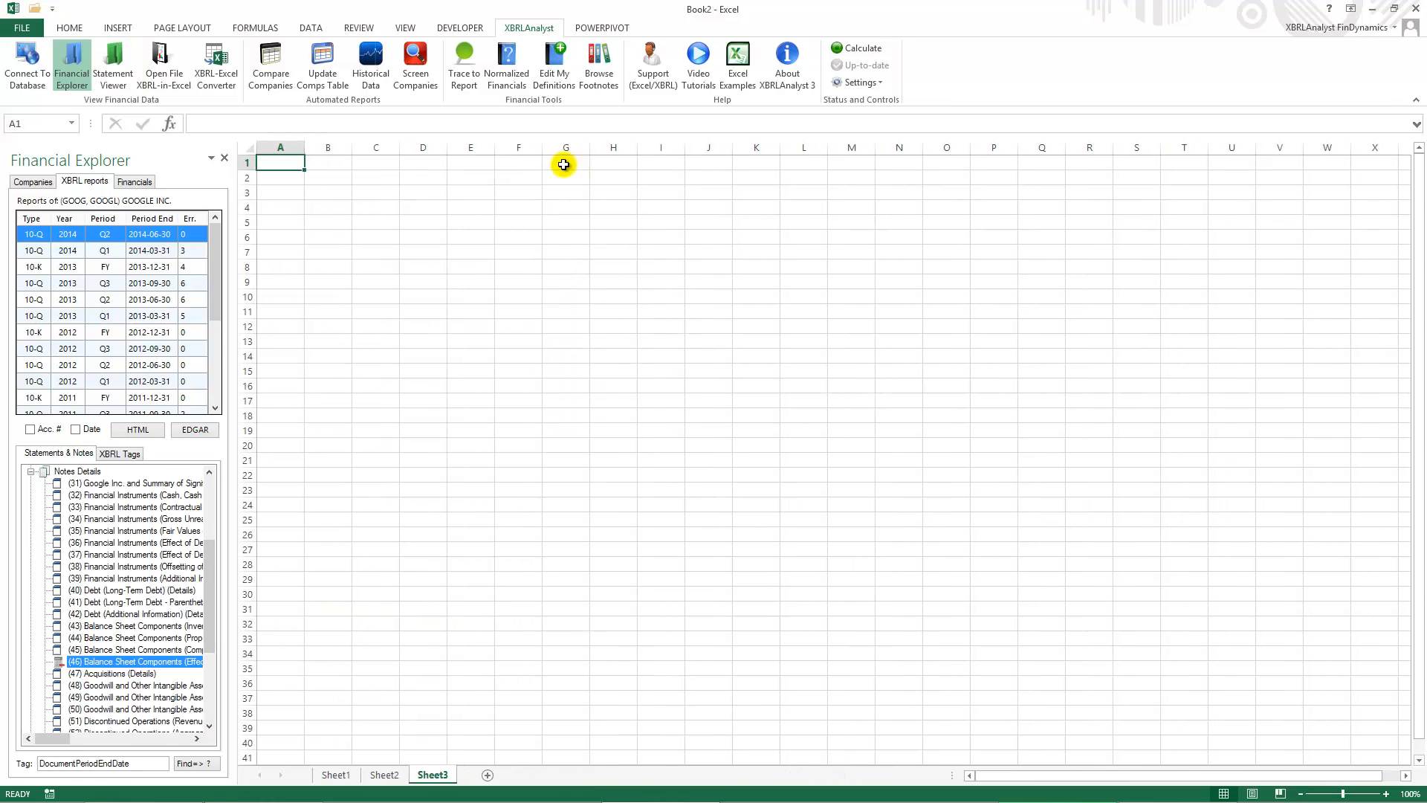
Step: Review the descriptions of the Report Audit concepts, including Count Calc. Errors, Warnings and Missing Calc., in the built-in normalized financials list
click(530, 81)
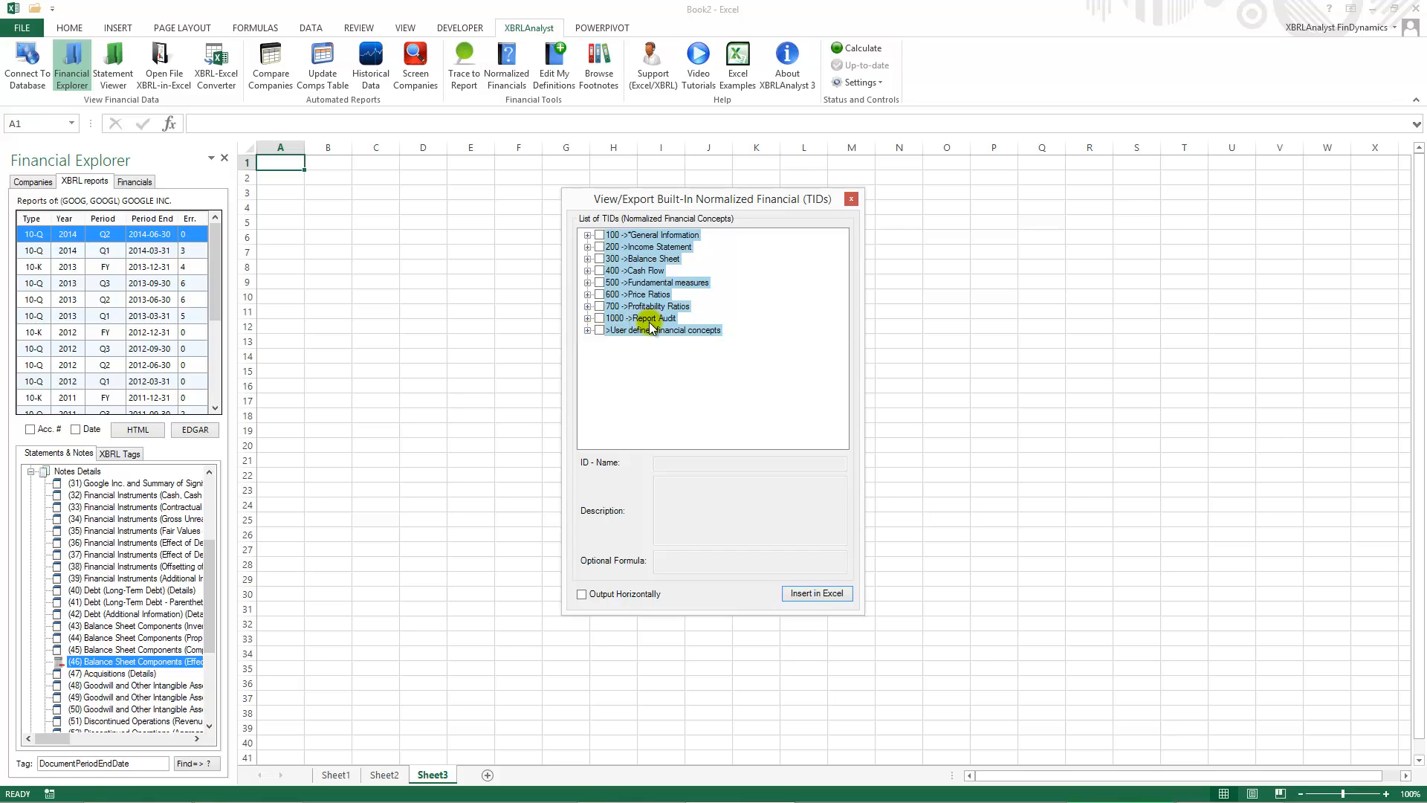
click(587, 318)
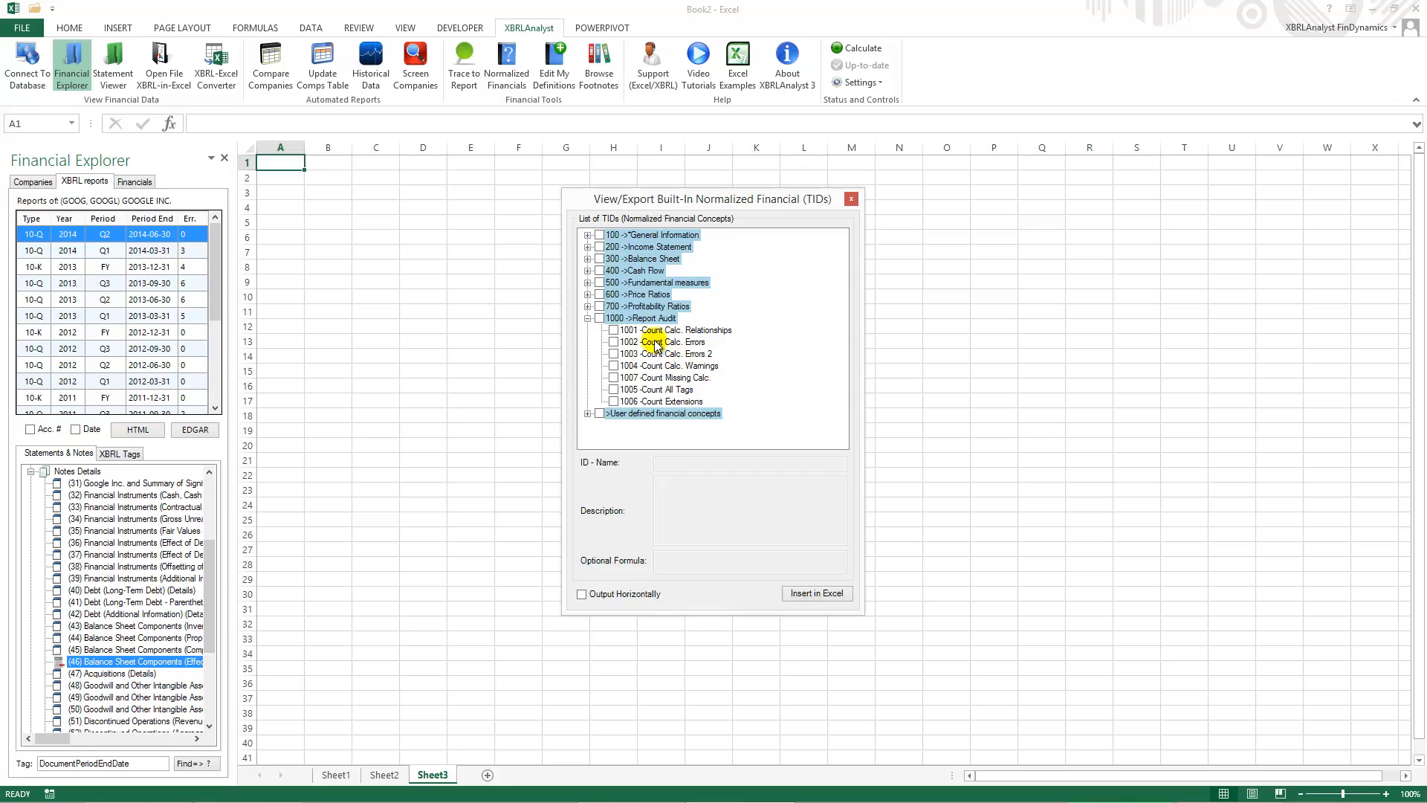
click(700, 356)
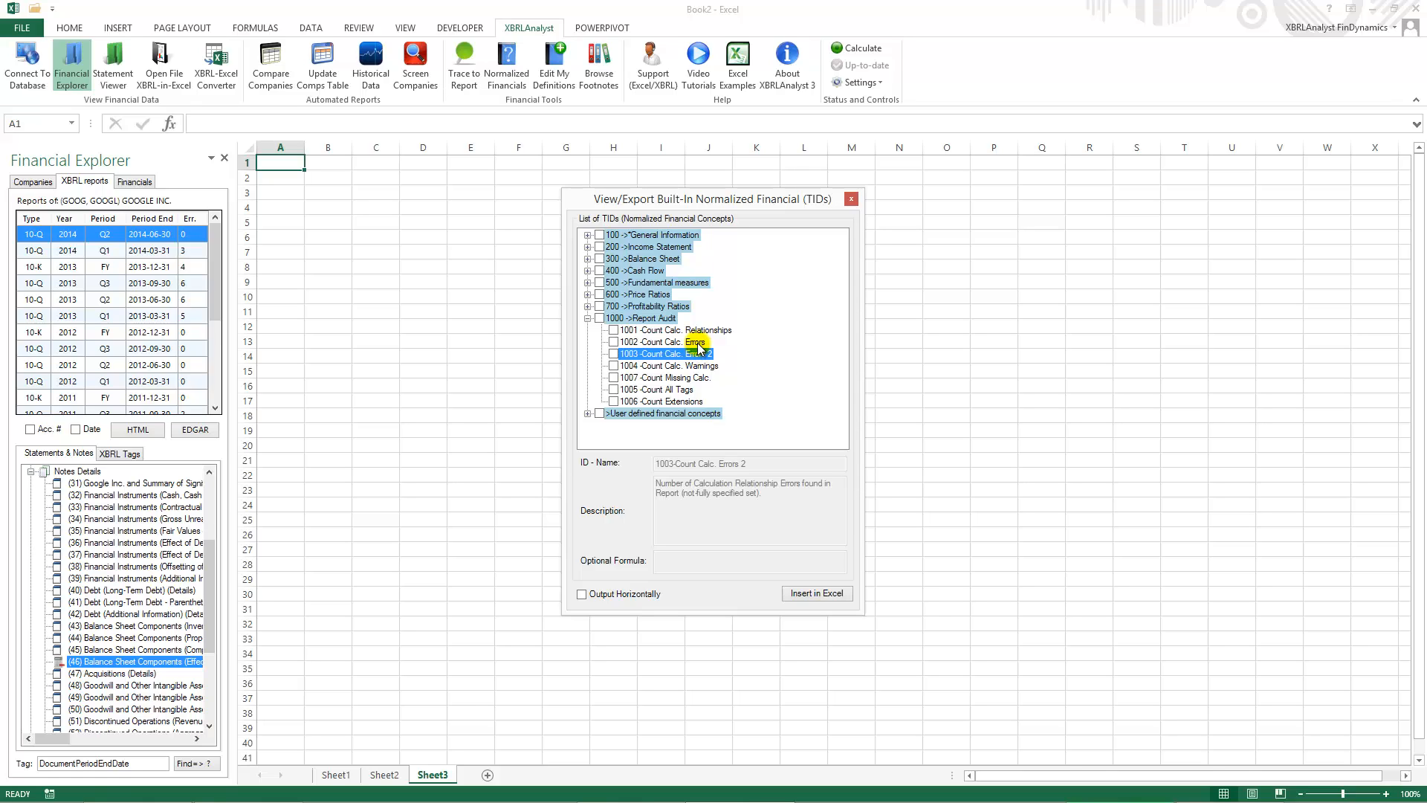
click(697, 344)
click(698, 332)
click(695, 355)
click(700, 367)
click(695, 379)
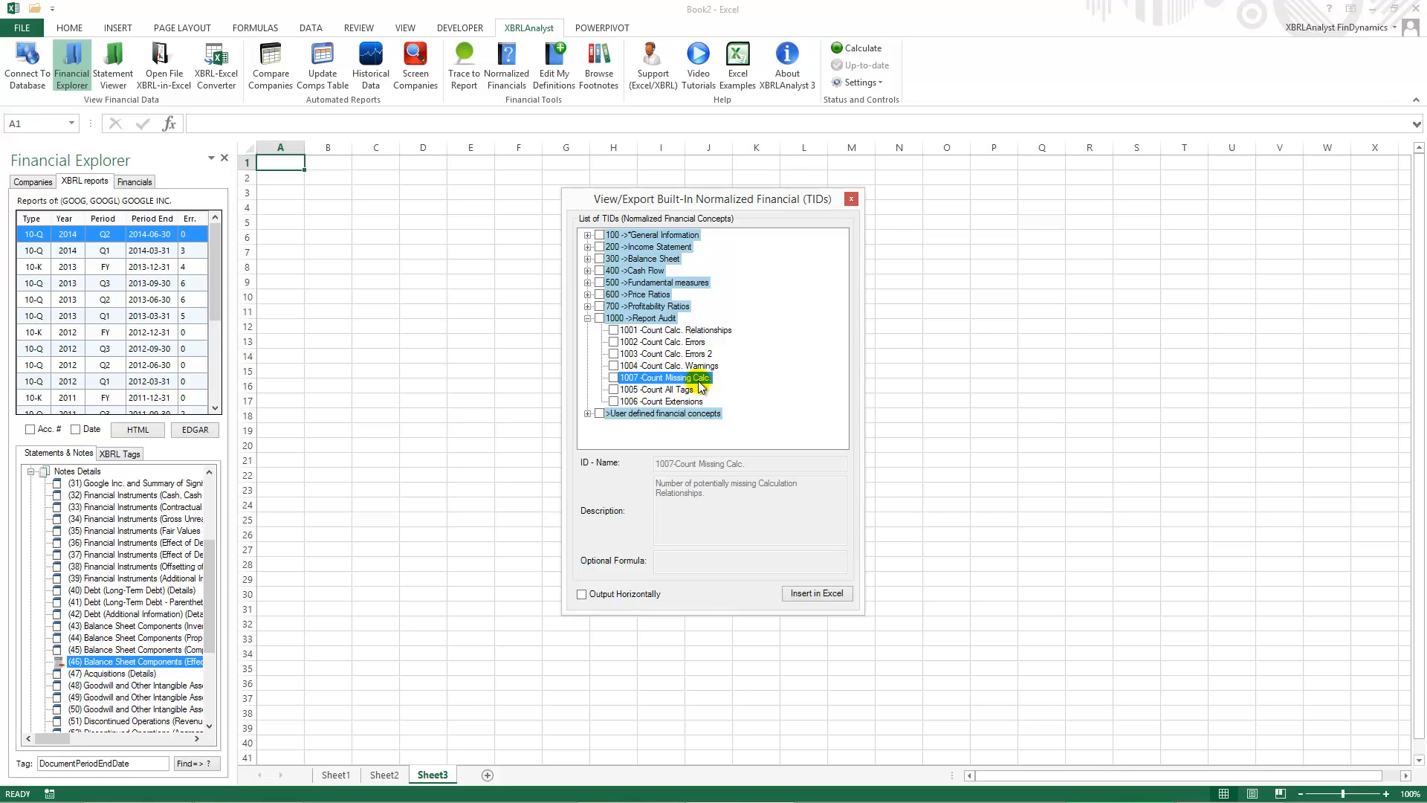
click(852, 198)
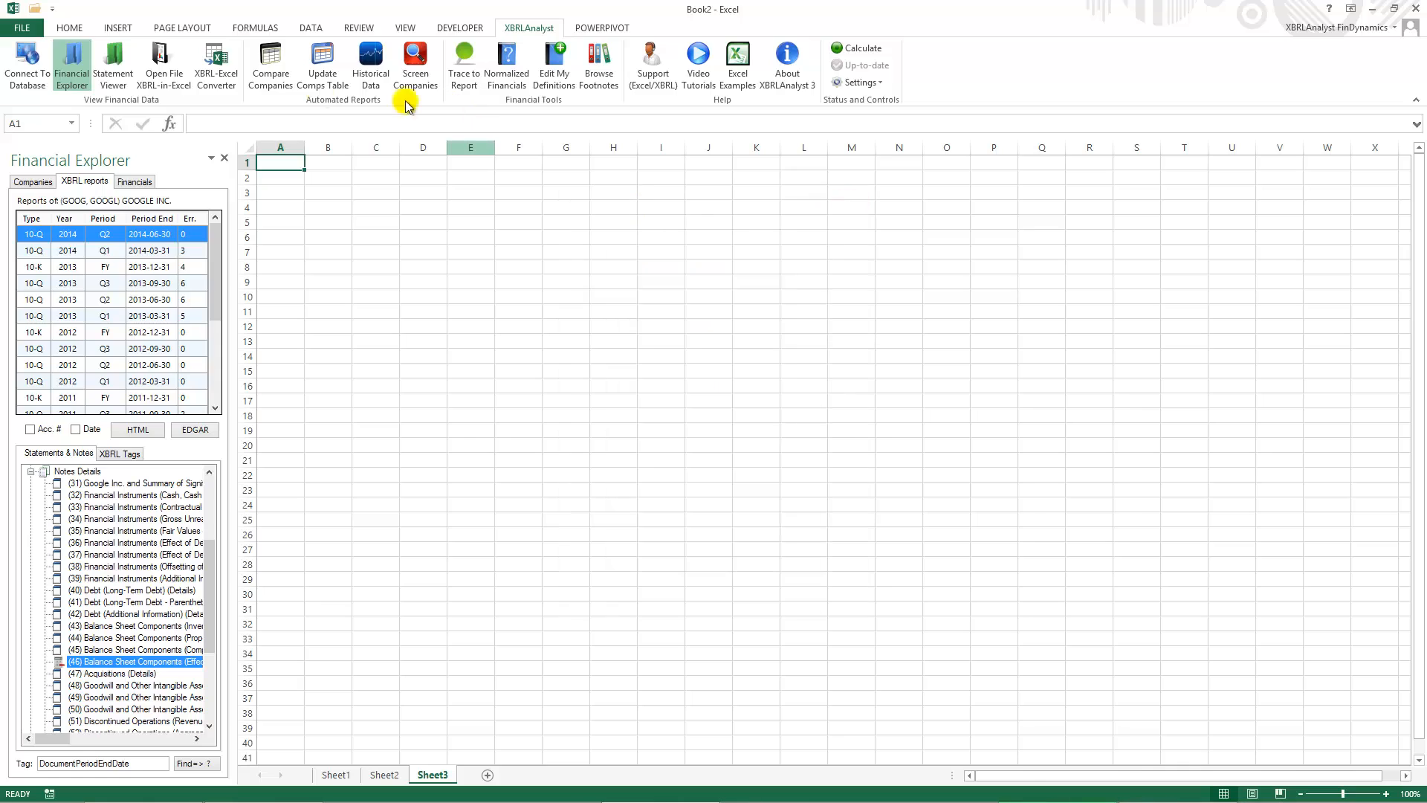
Step: Start a comps table and add the five companies from 1st Constitution Bancorp through 1st United Bancorp to it
click(272, 76)
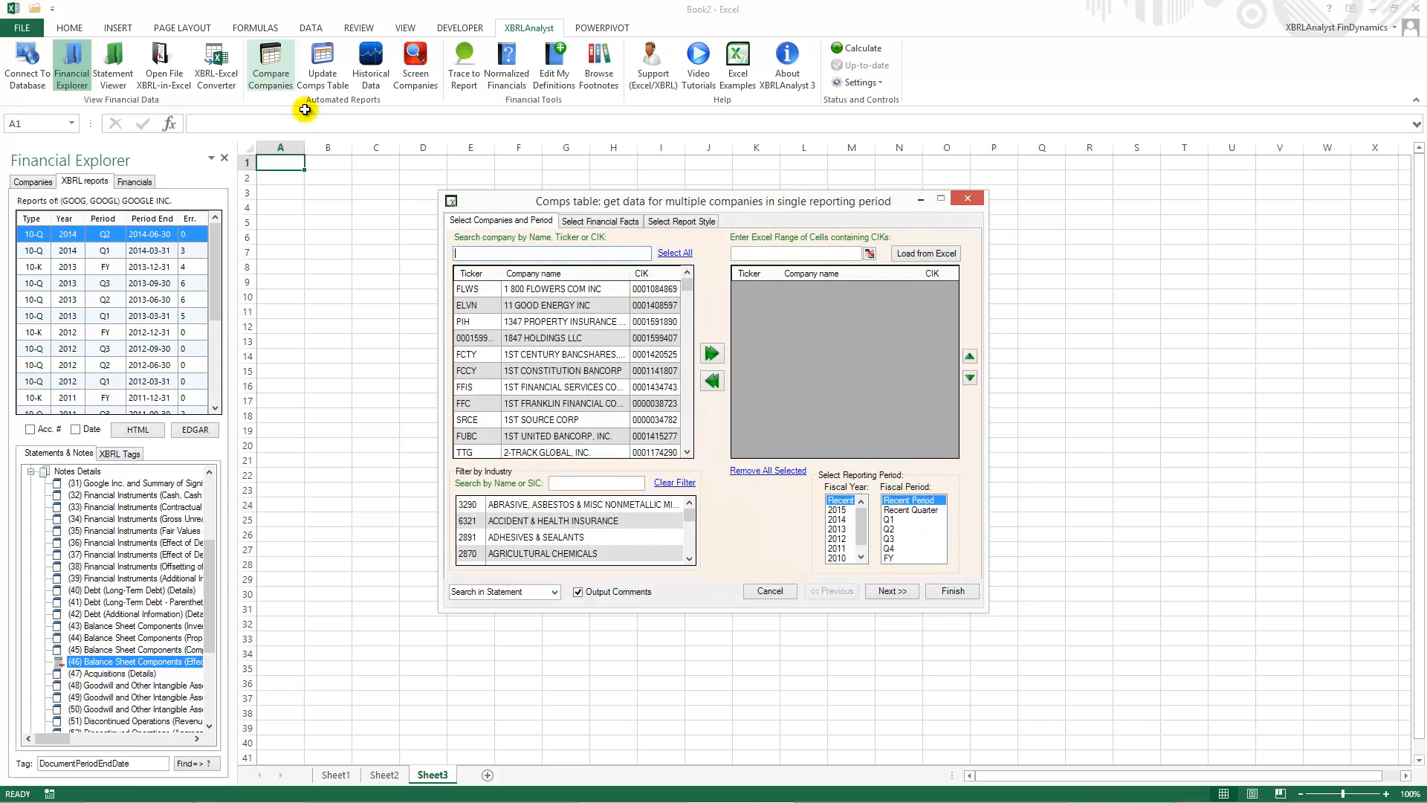
drag(544, 371, 558, 437)
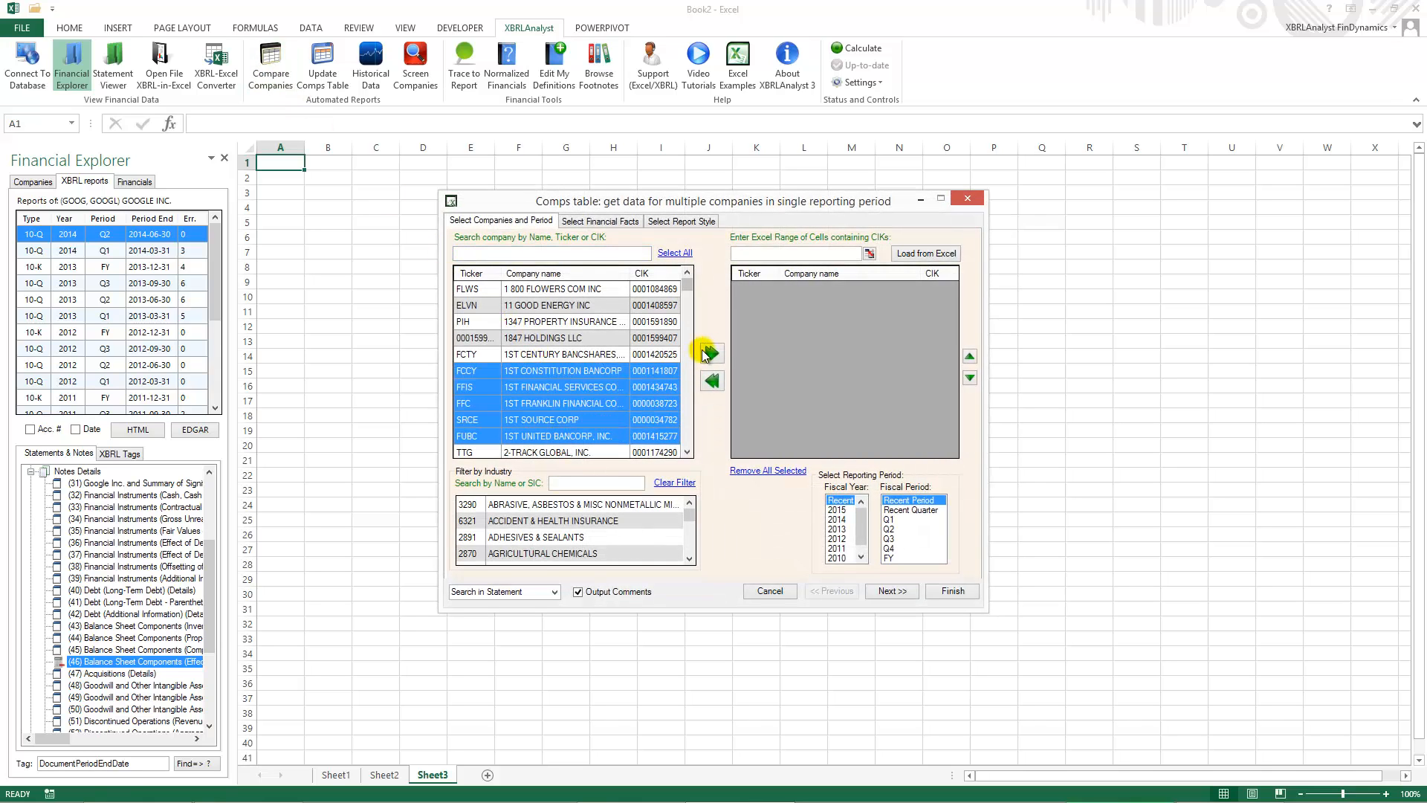
click(712, 353)
Step: Add all the 1000 Report Audit facts to the comps table and generate it in the worksheet
click(600, 221)
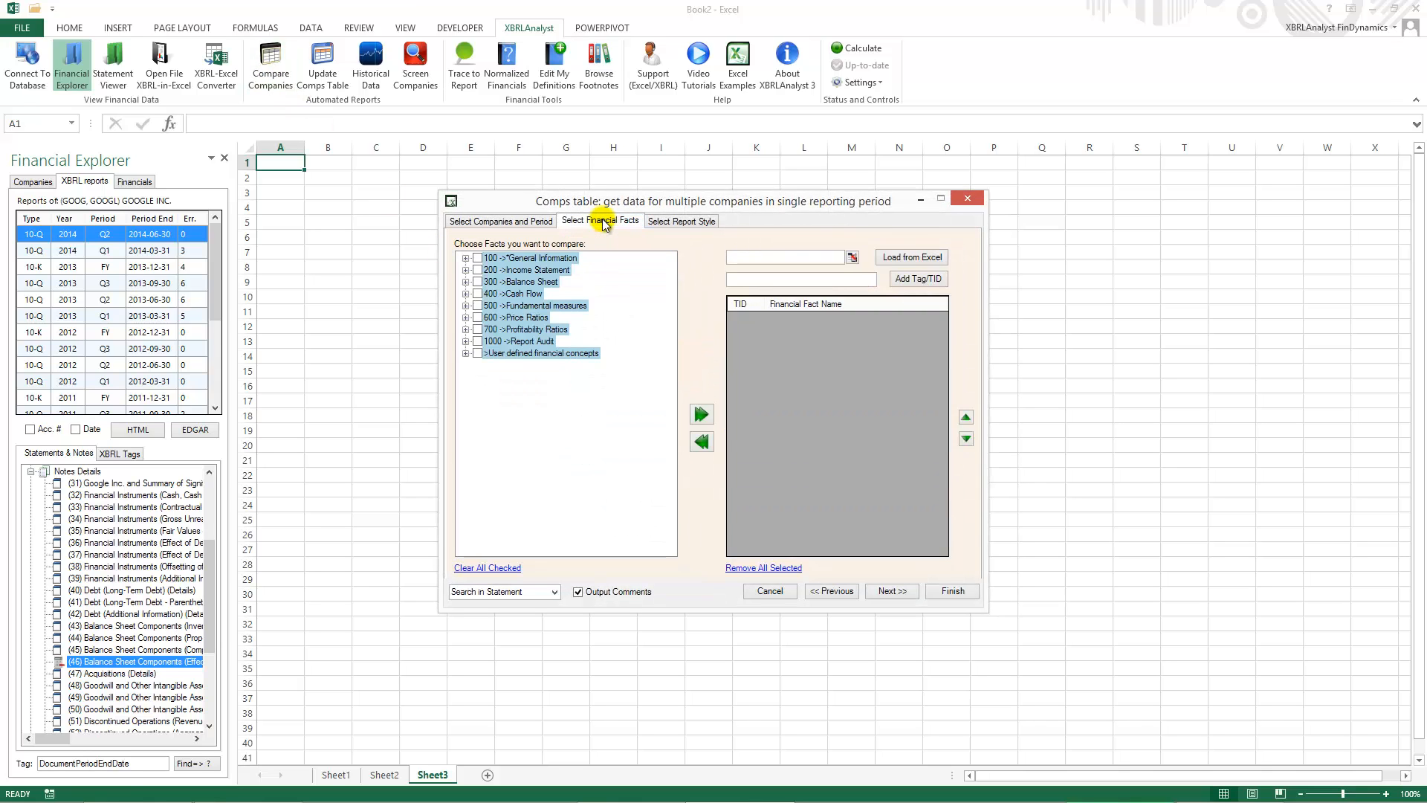
click(466, 342)
click(478, 341)
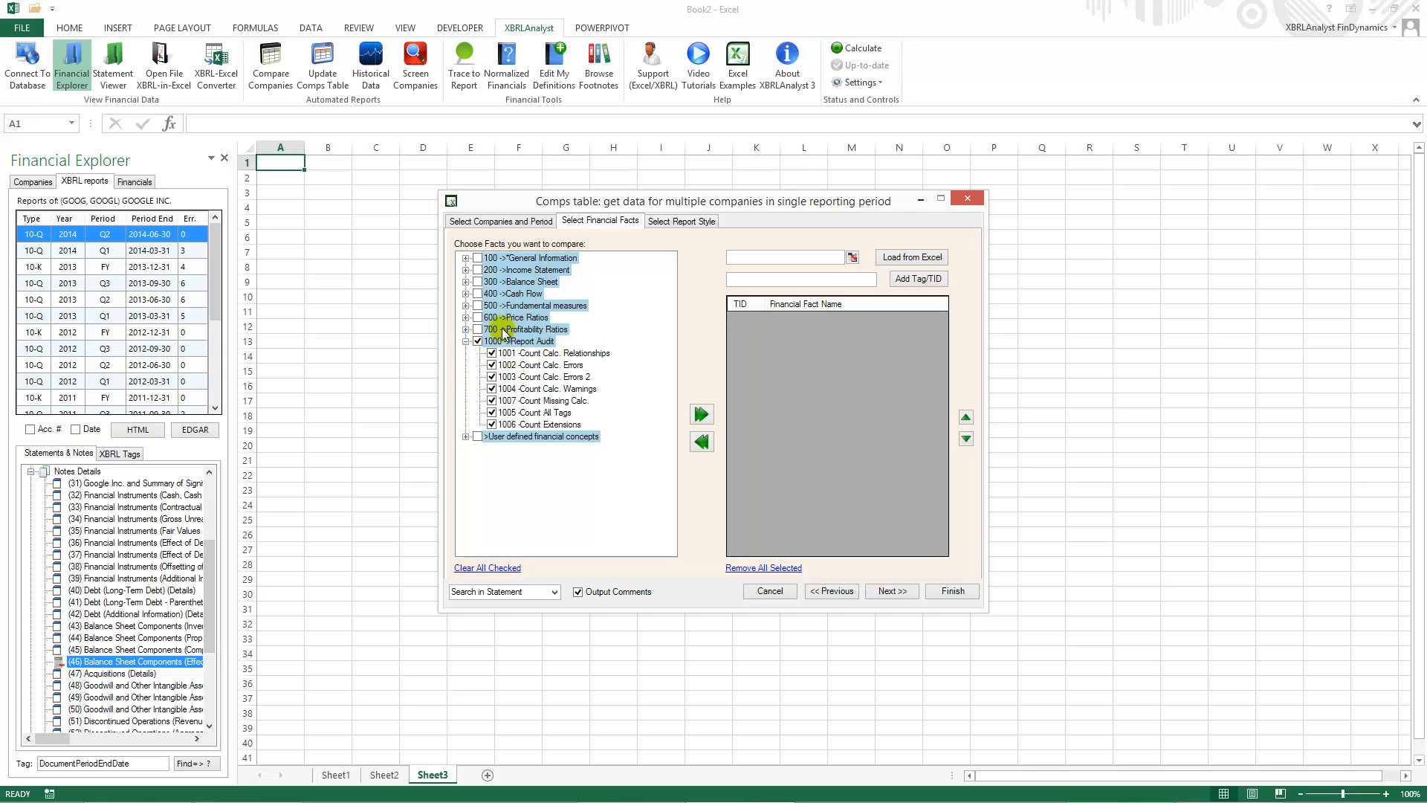
click(701, 414)
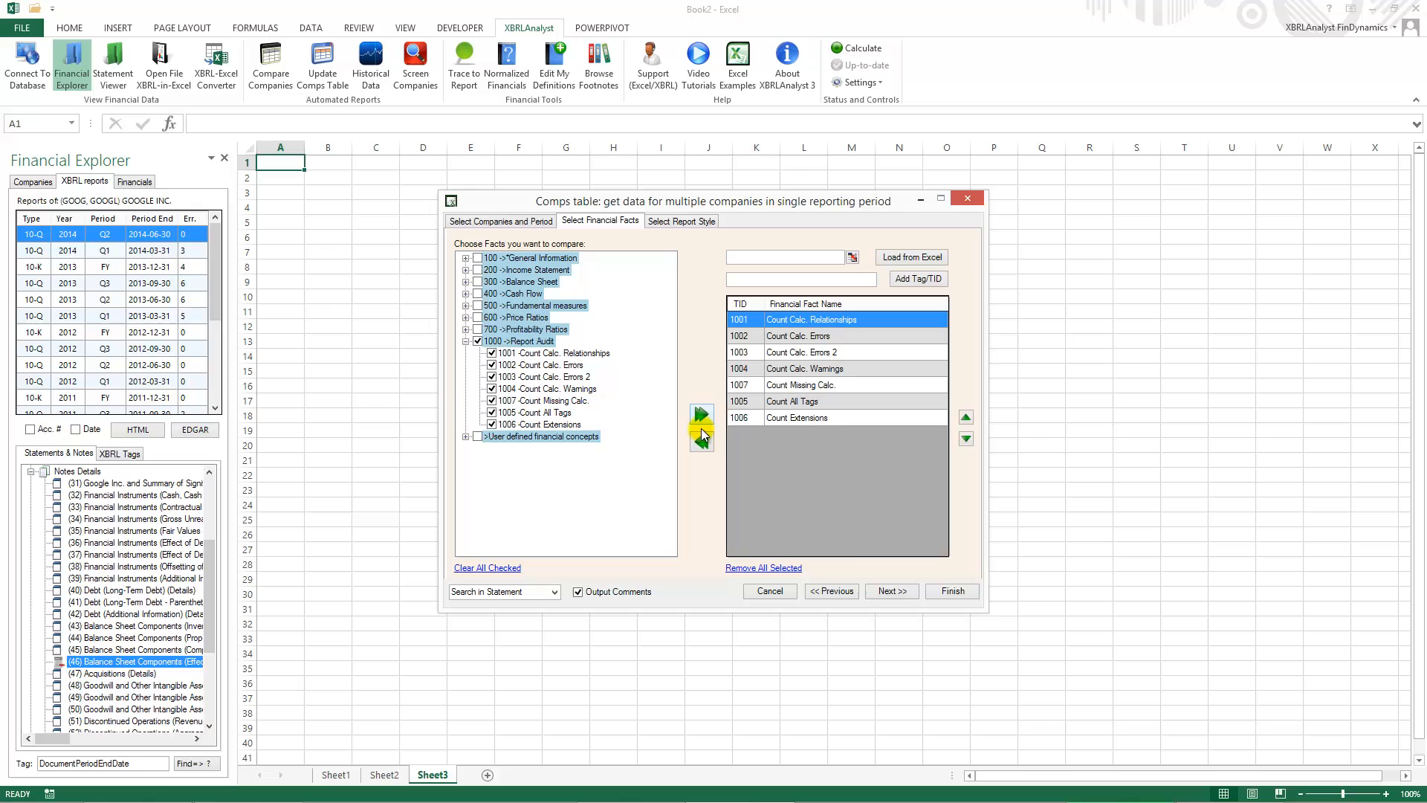
click(954, 592)
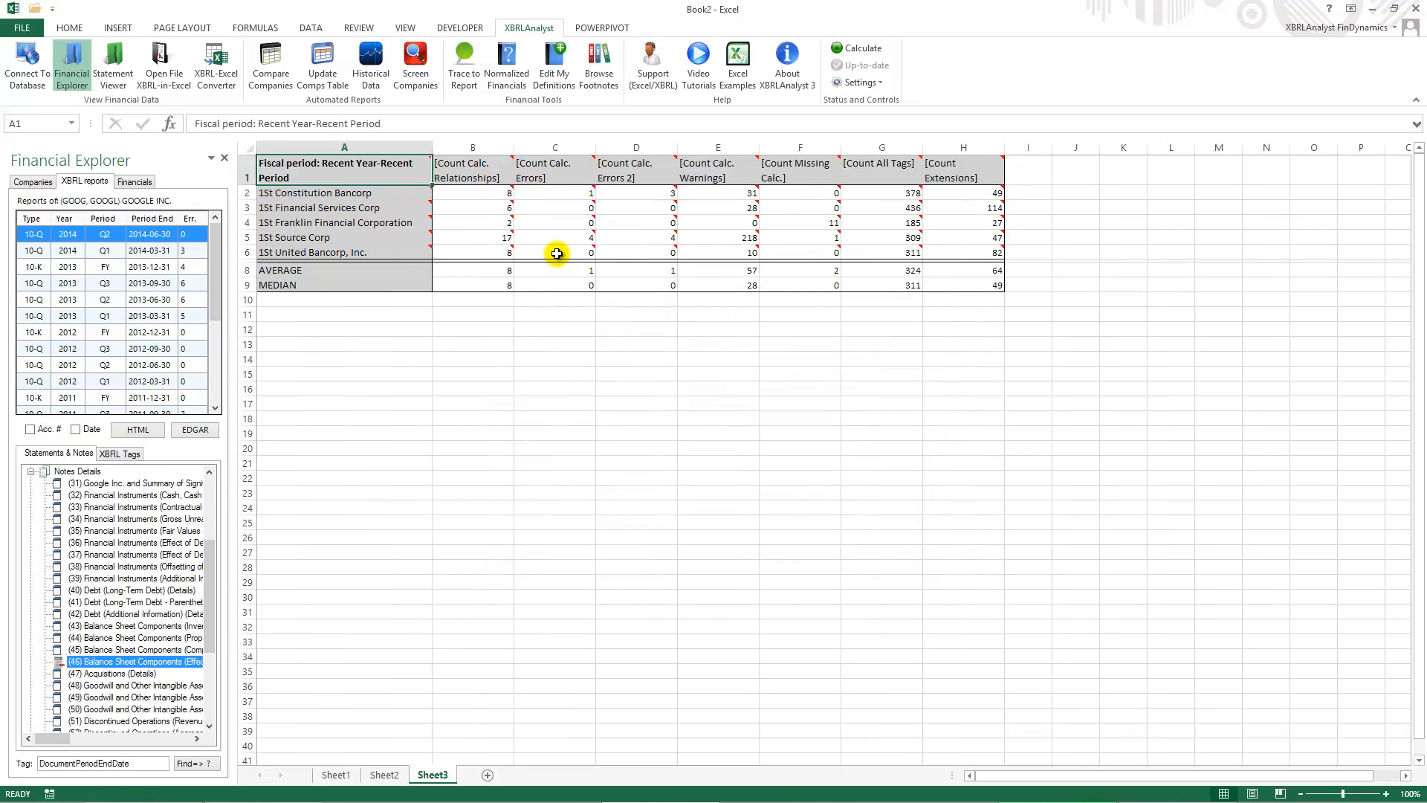
Step: Examine the companies in the comps table and their audit counts, including Count All Tags for 1st Constitution Bancorp
drag(344, 191, 357, 249)
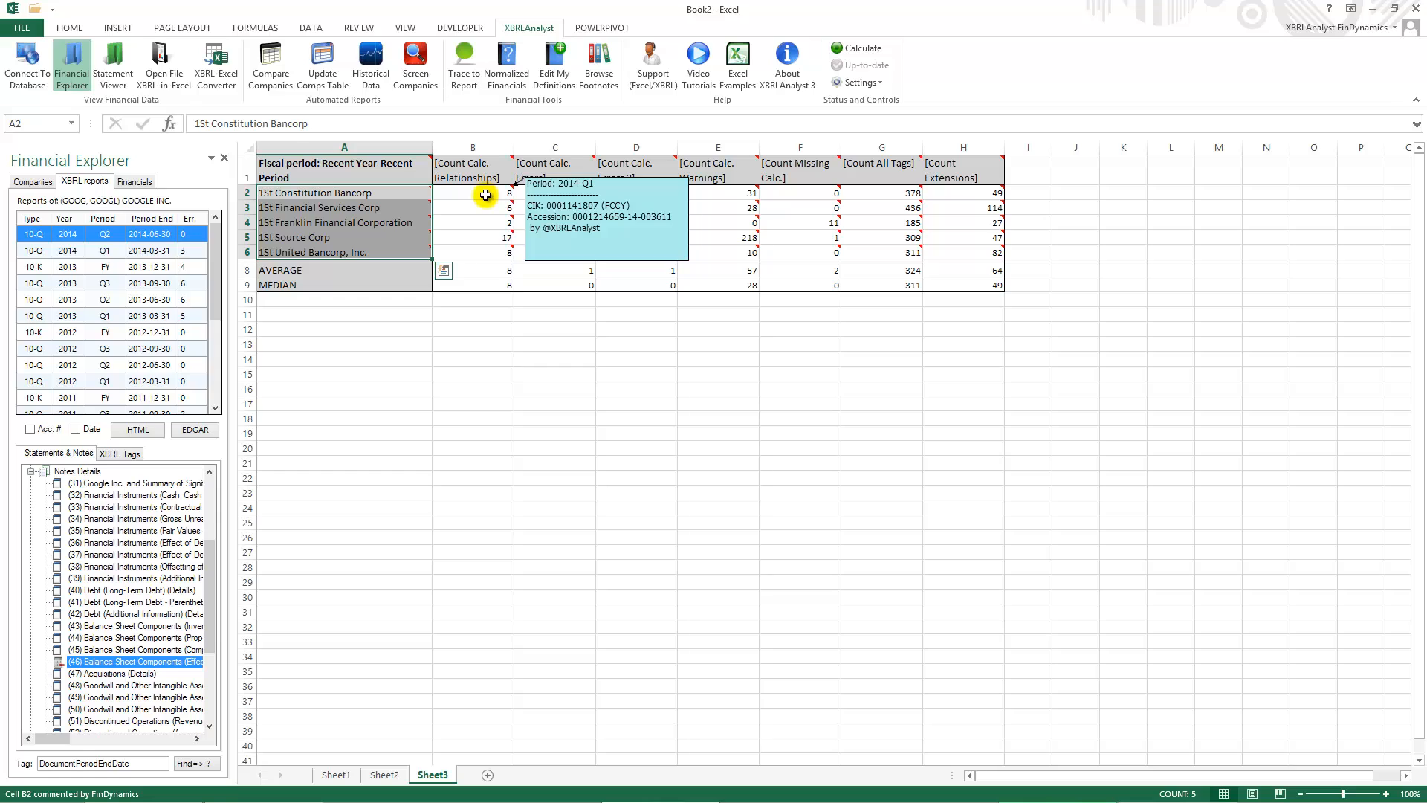
click(886, 196)
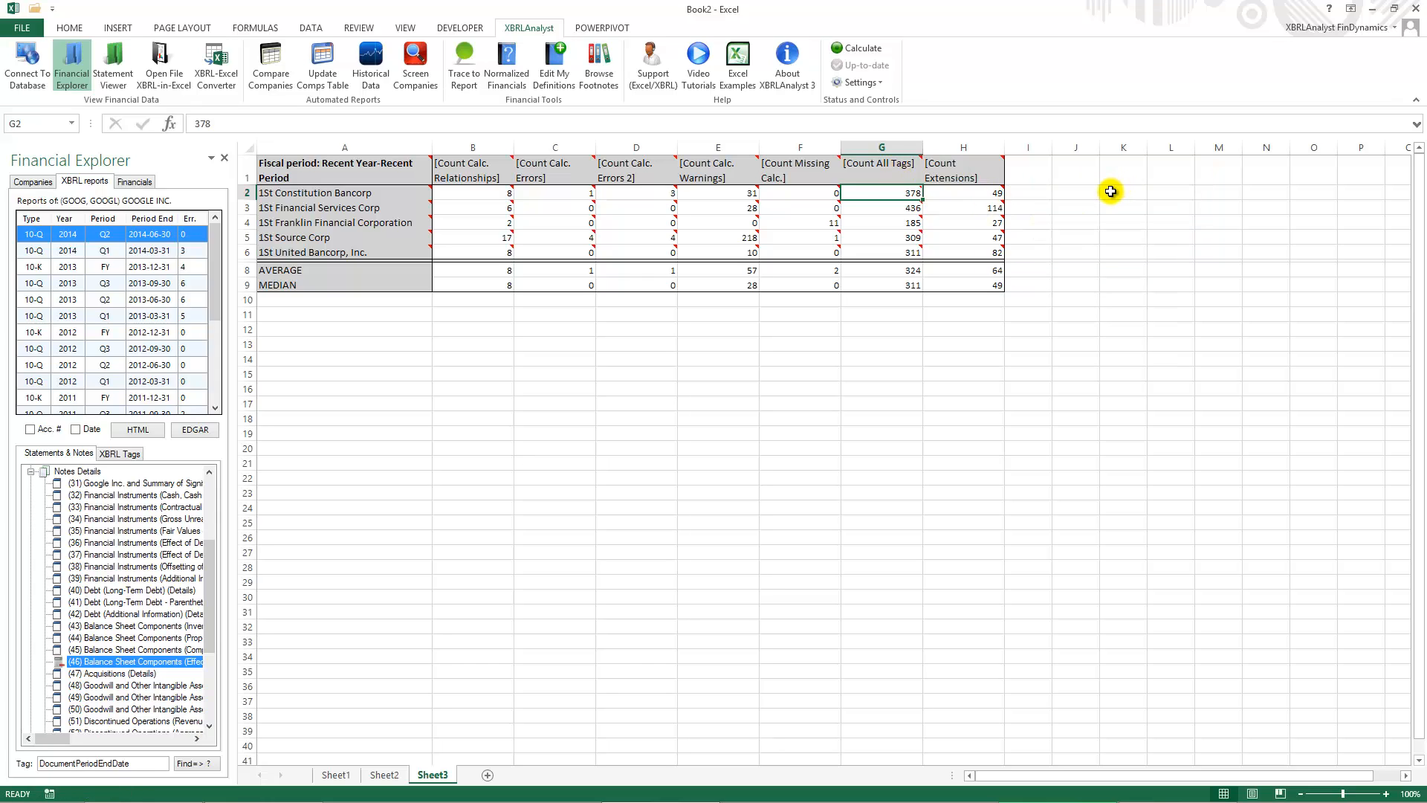
click(1110, 192)
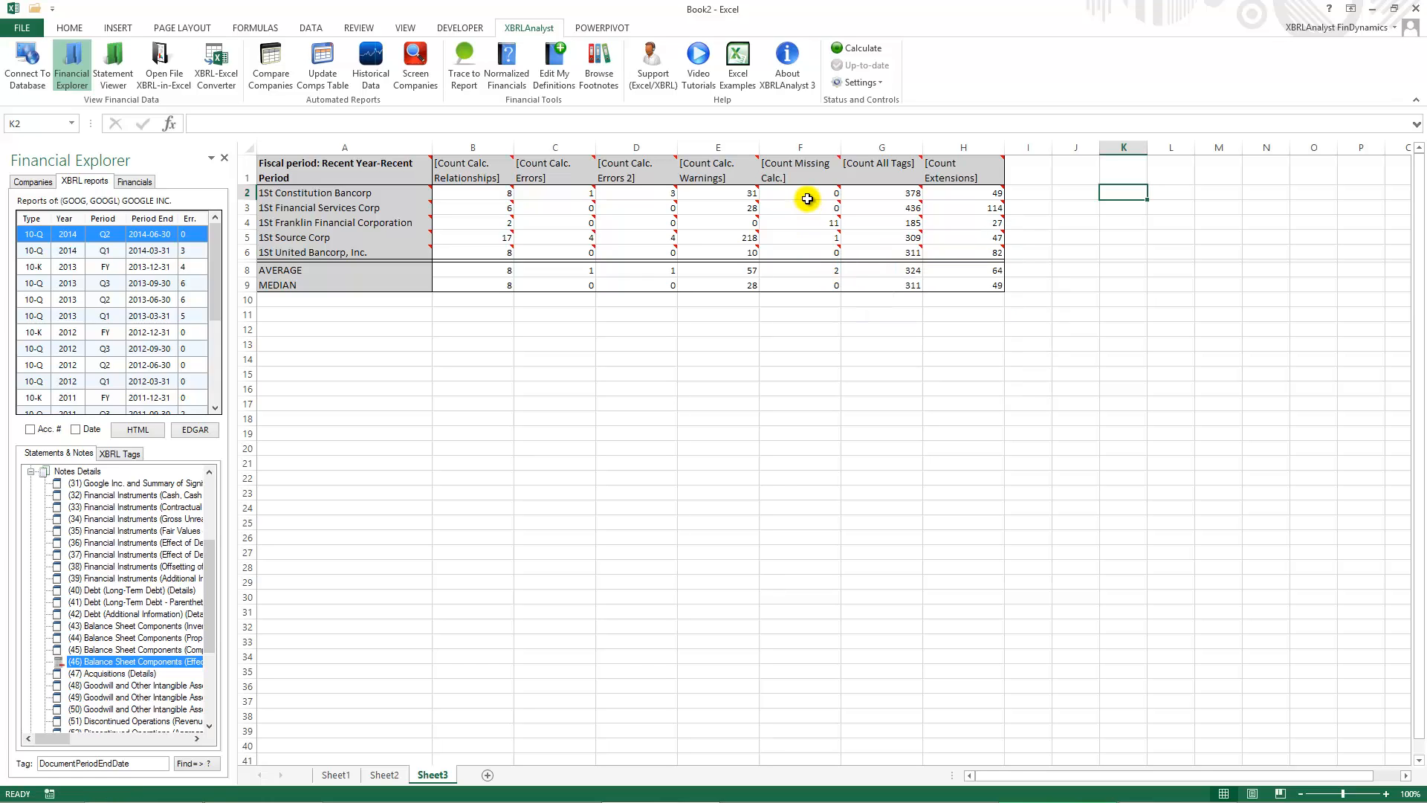
Step: Trace the Count Missing Calc. value of 1st Source Corp to its XBRL report
mouse_move(794, 239)
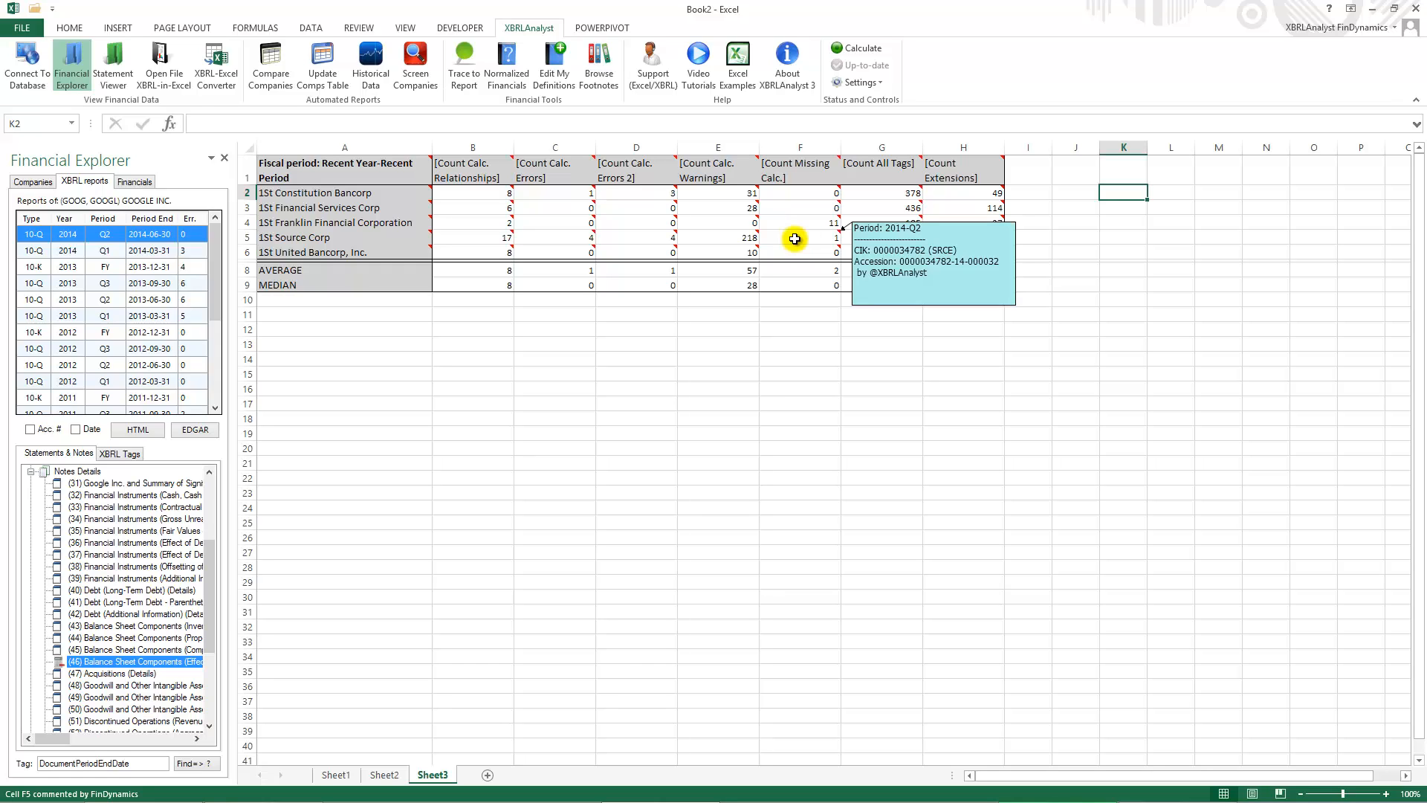
click(813, 237)
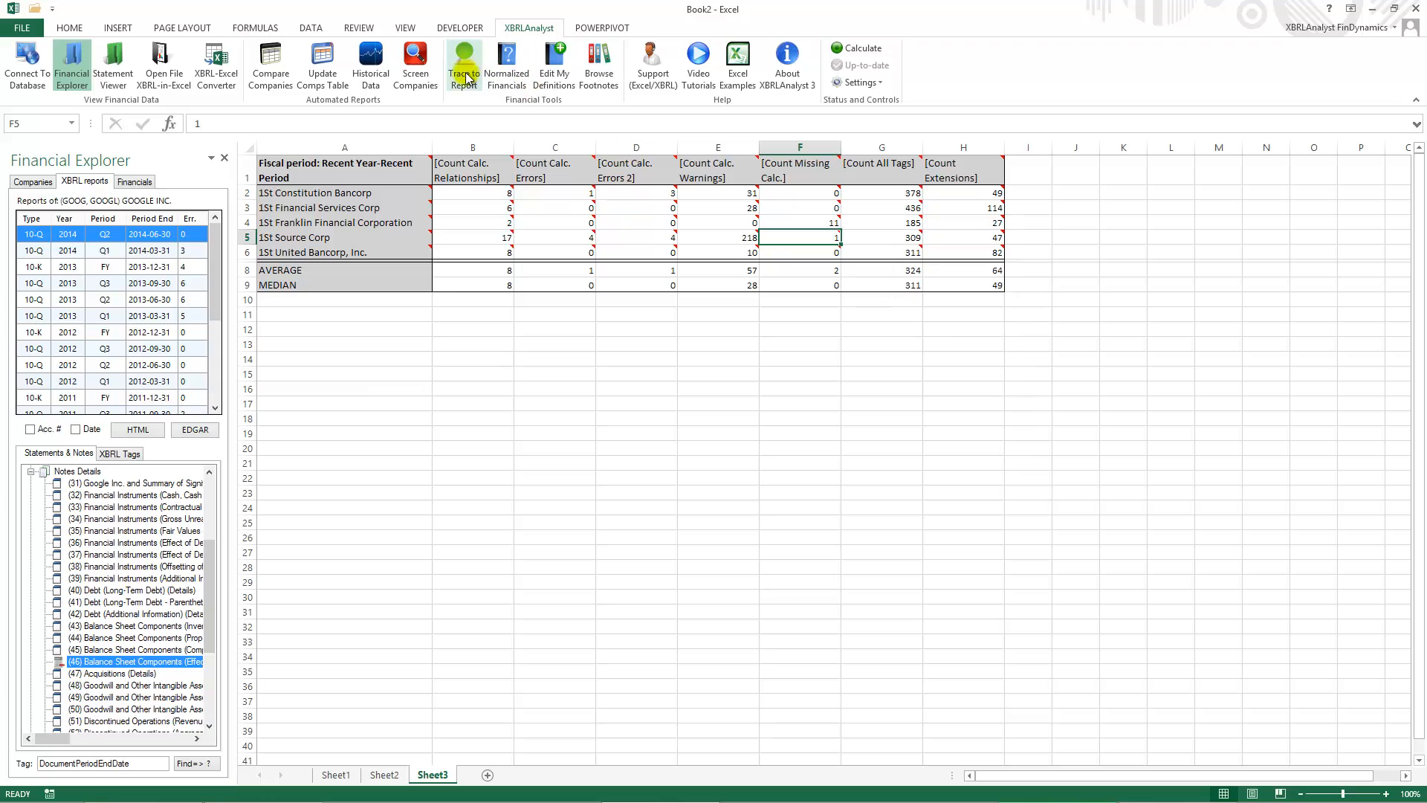
right_click(787, 235)
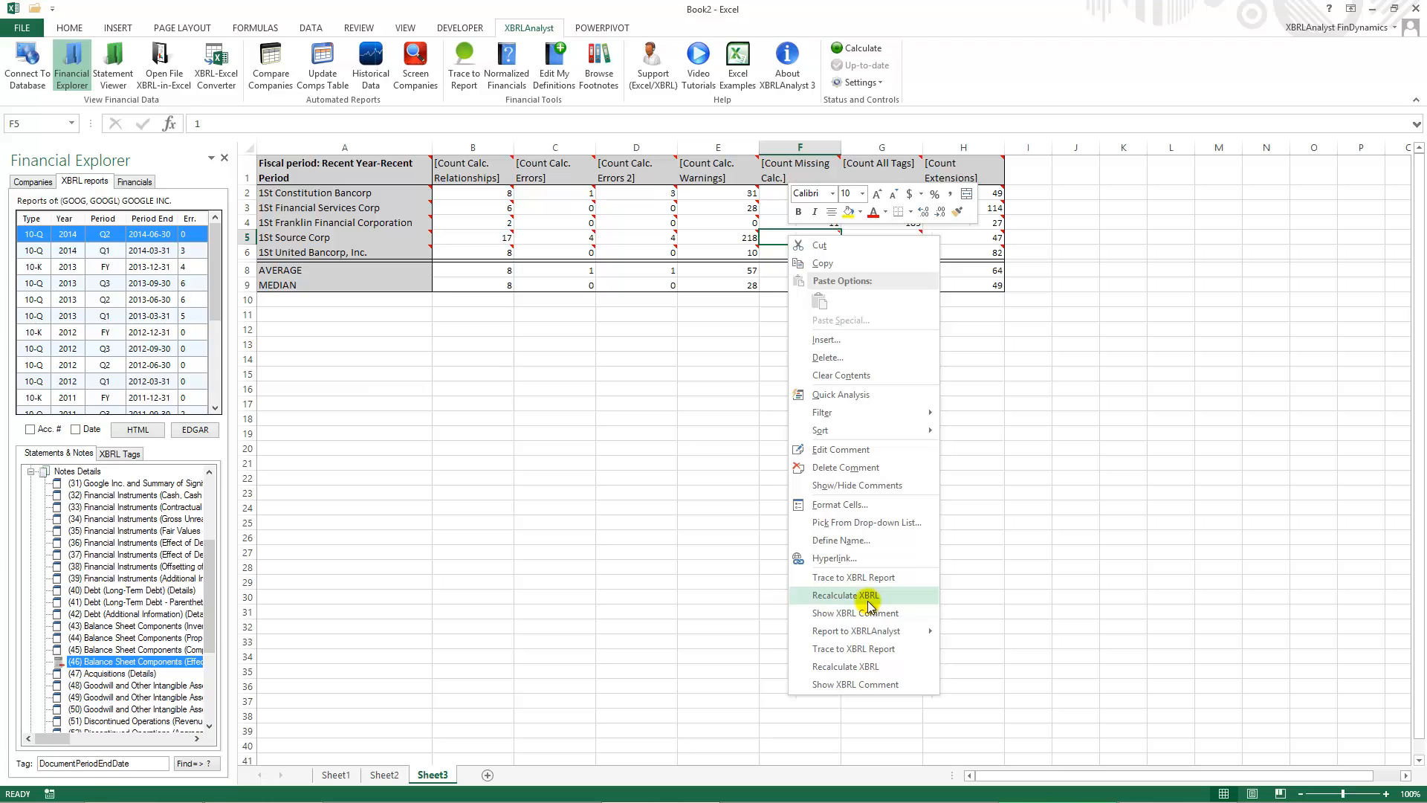
click(869, 651)
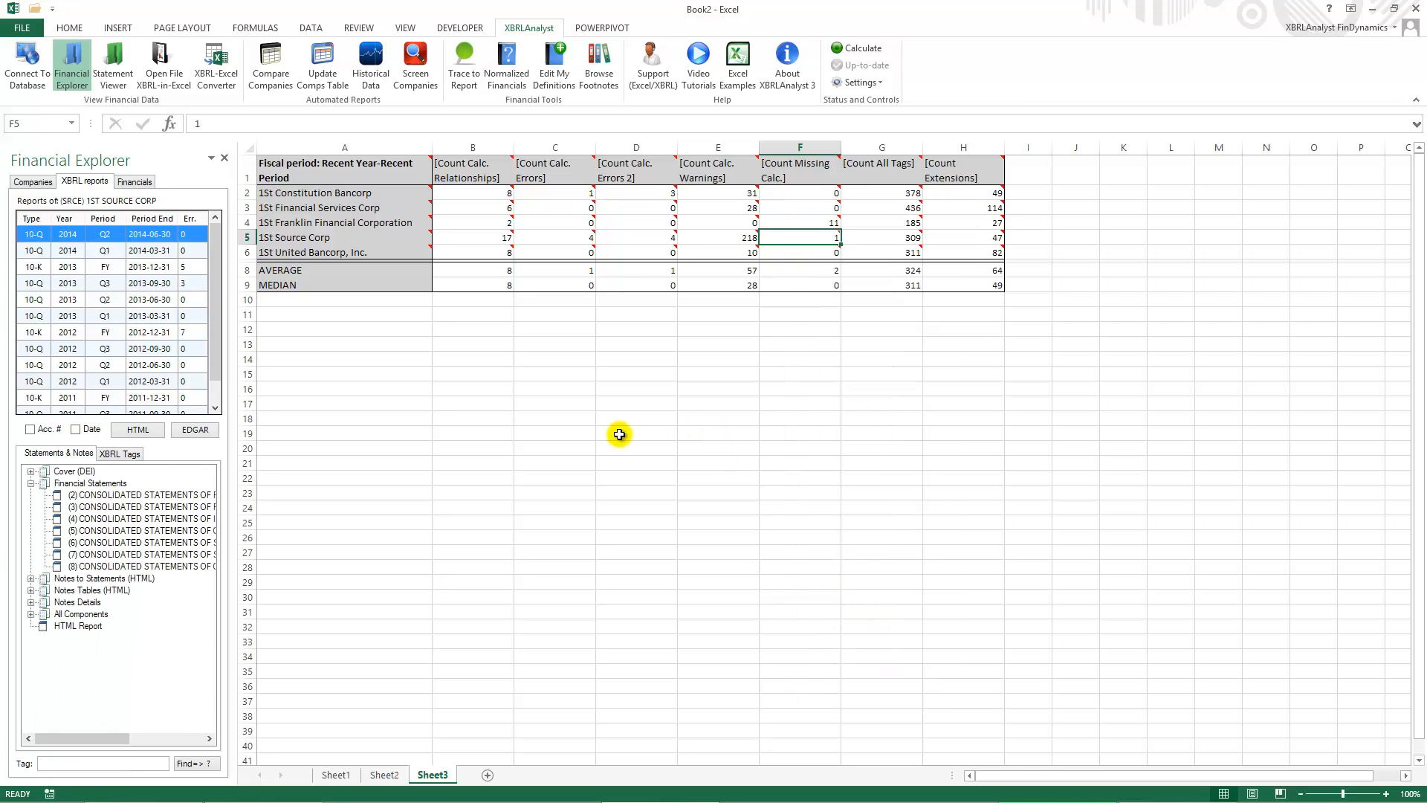
Step: View section (47) Accumulated Other Comprehensive Income (Details) in 1st Source Corp's Notes Details, and close the Financial Statement Viewer
click(39, 608)
click(31, 603)
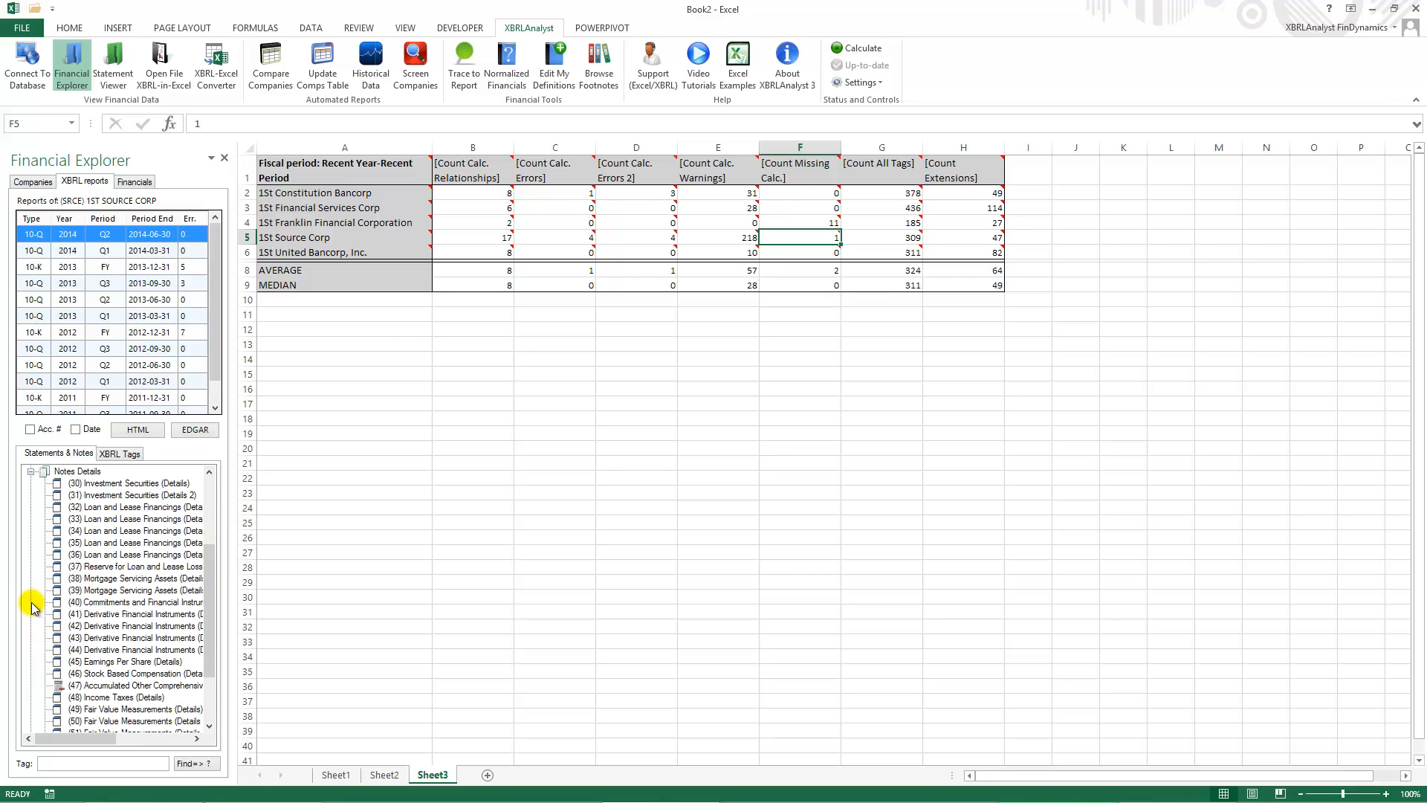
scroll(211, 624, down, 3)
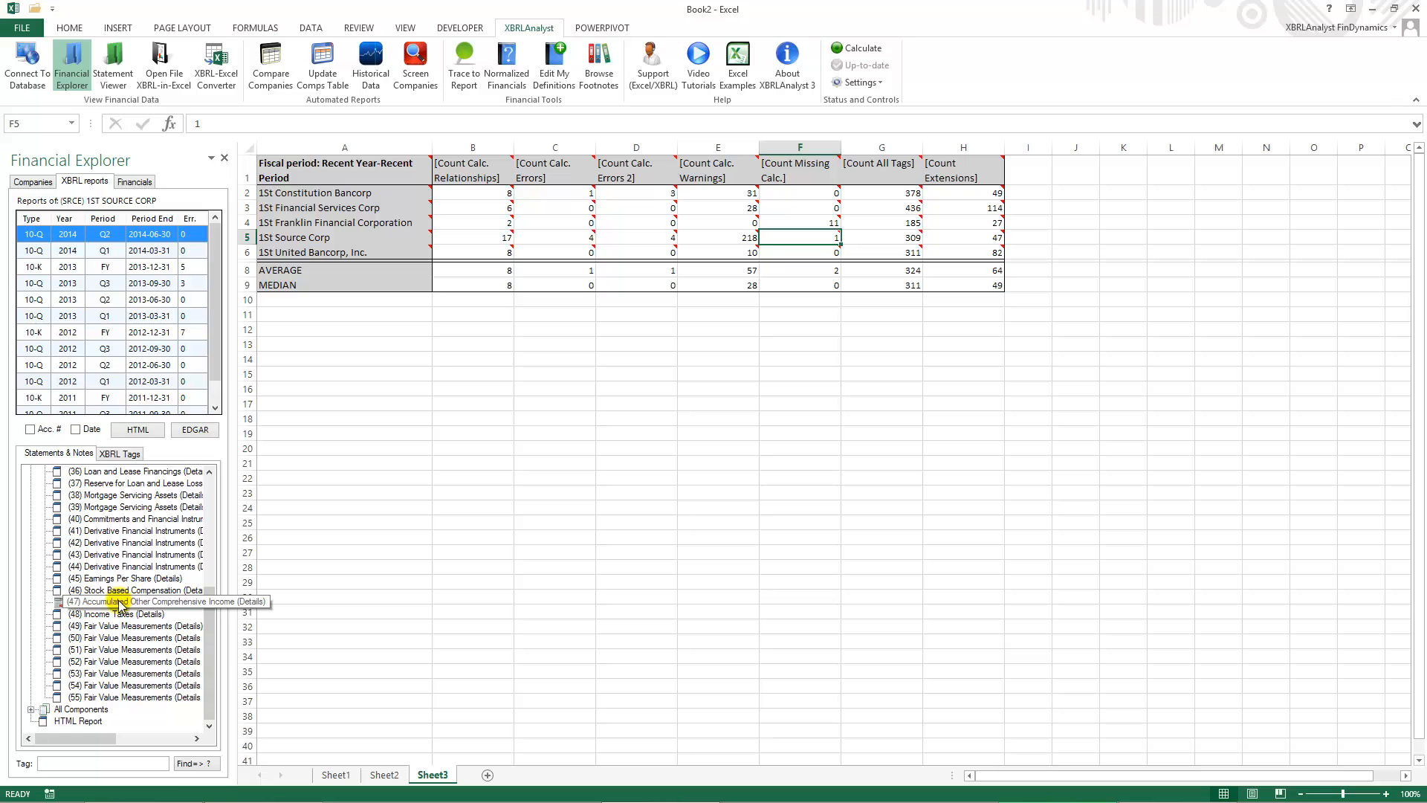
double_click(119, 603)
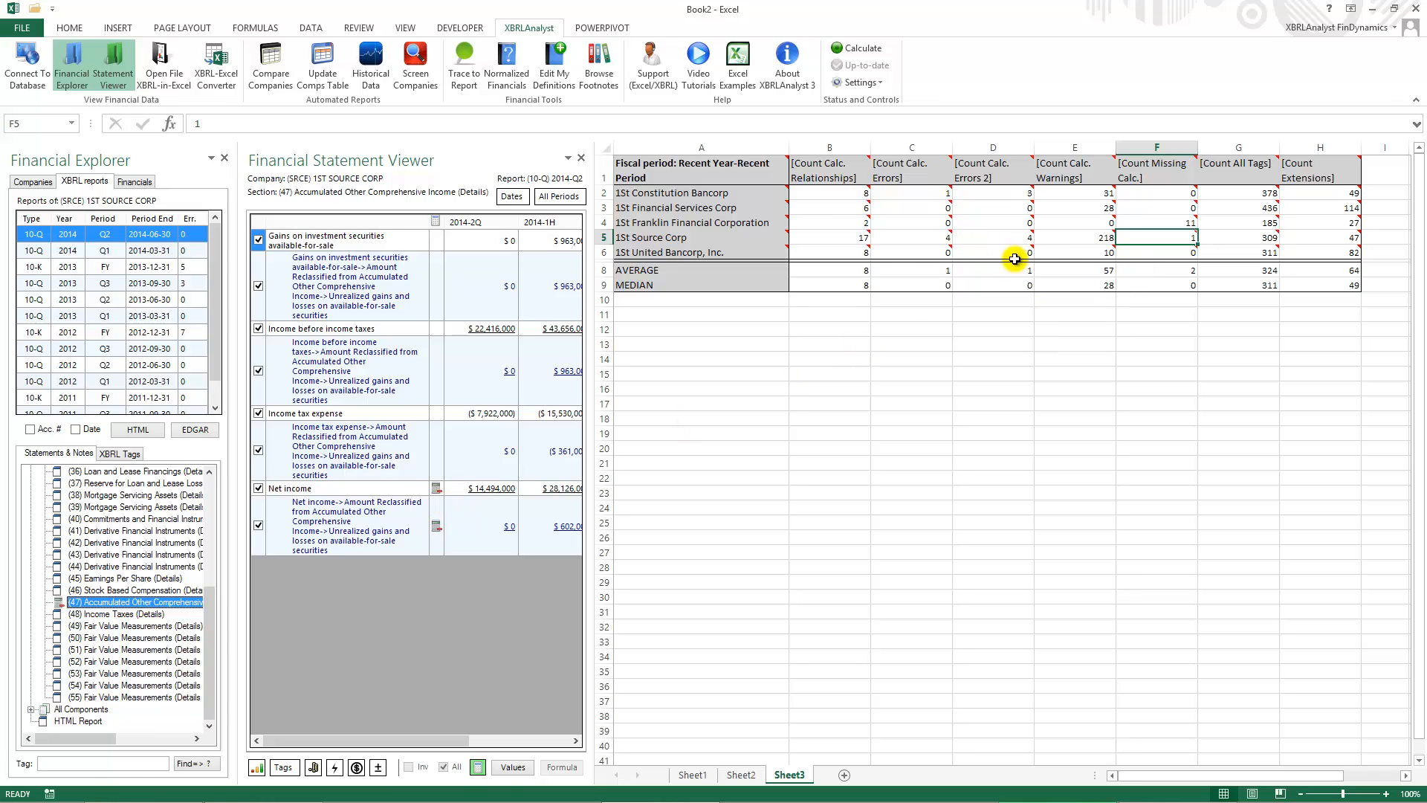
click(583, 160)
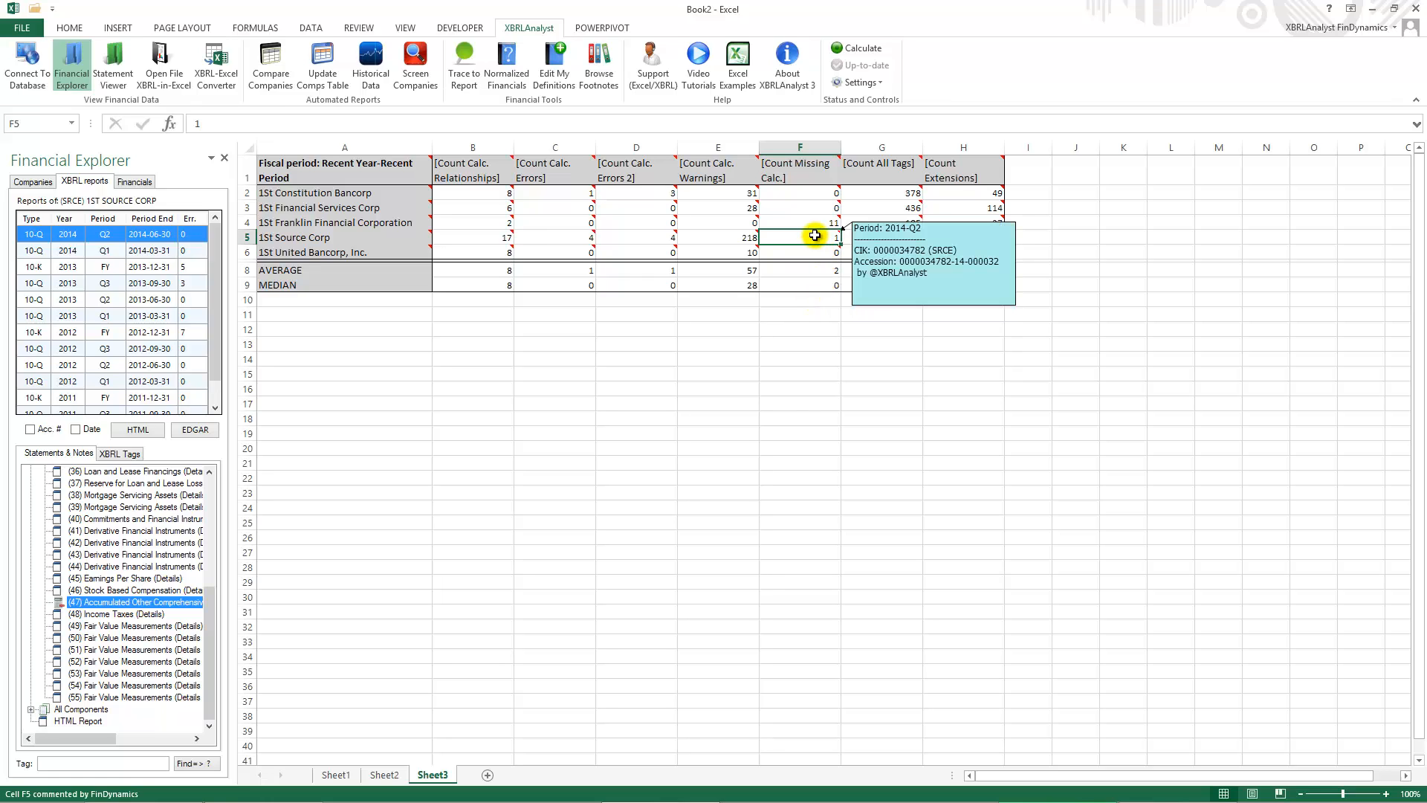
Step: Add a fourth worksheet and set up a historical report for 1st Constitution Bancorp through 2-Track Global, covering fiscal years 2011 to 2014
click(473, 360)
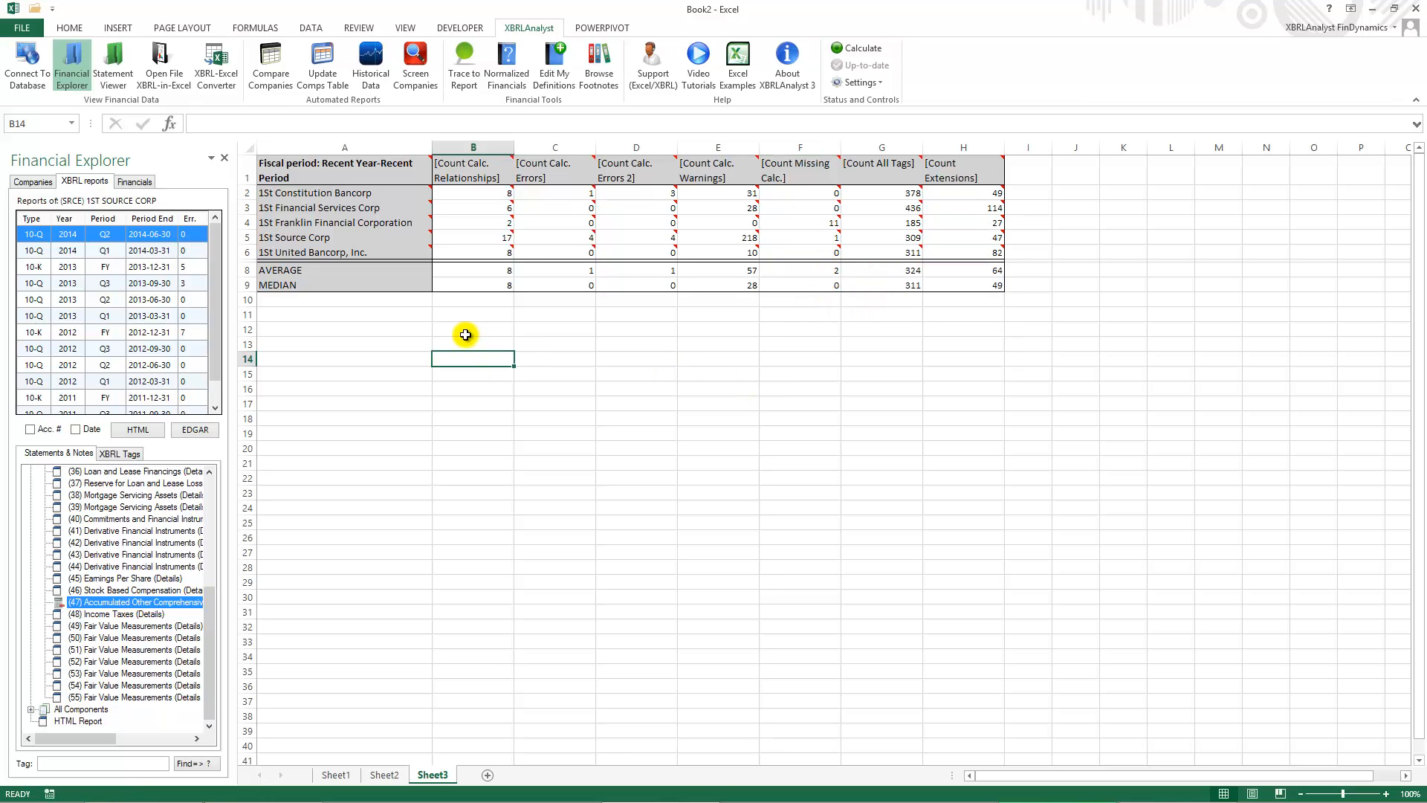
click(487, 775)
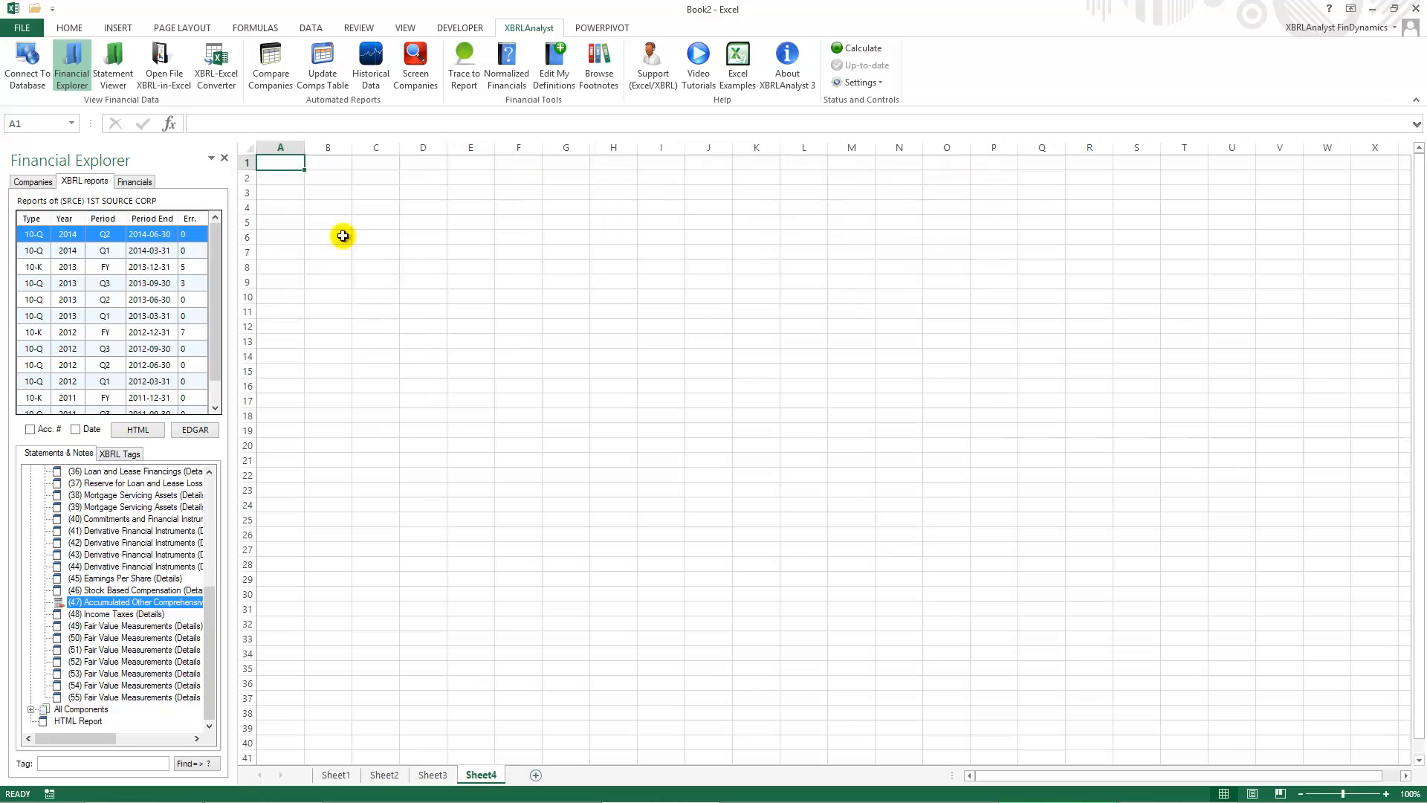
click(369, 76)
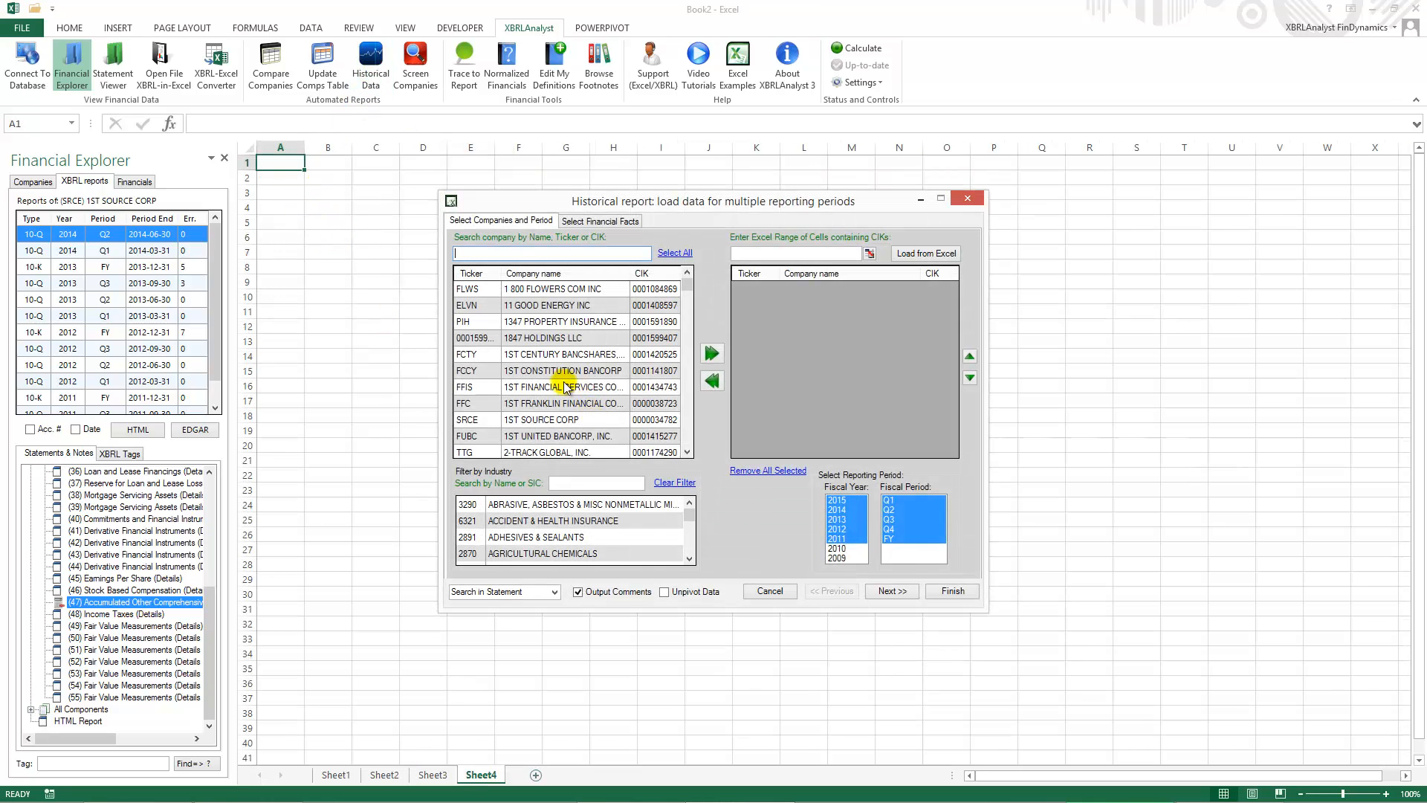
drag(563, 371, 570, 453)
click(712, 353)
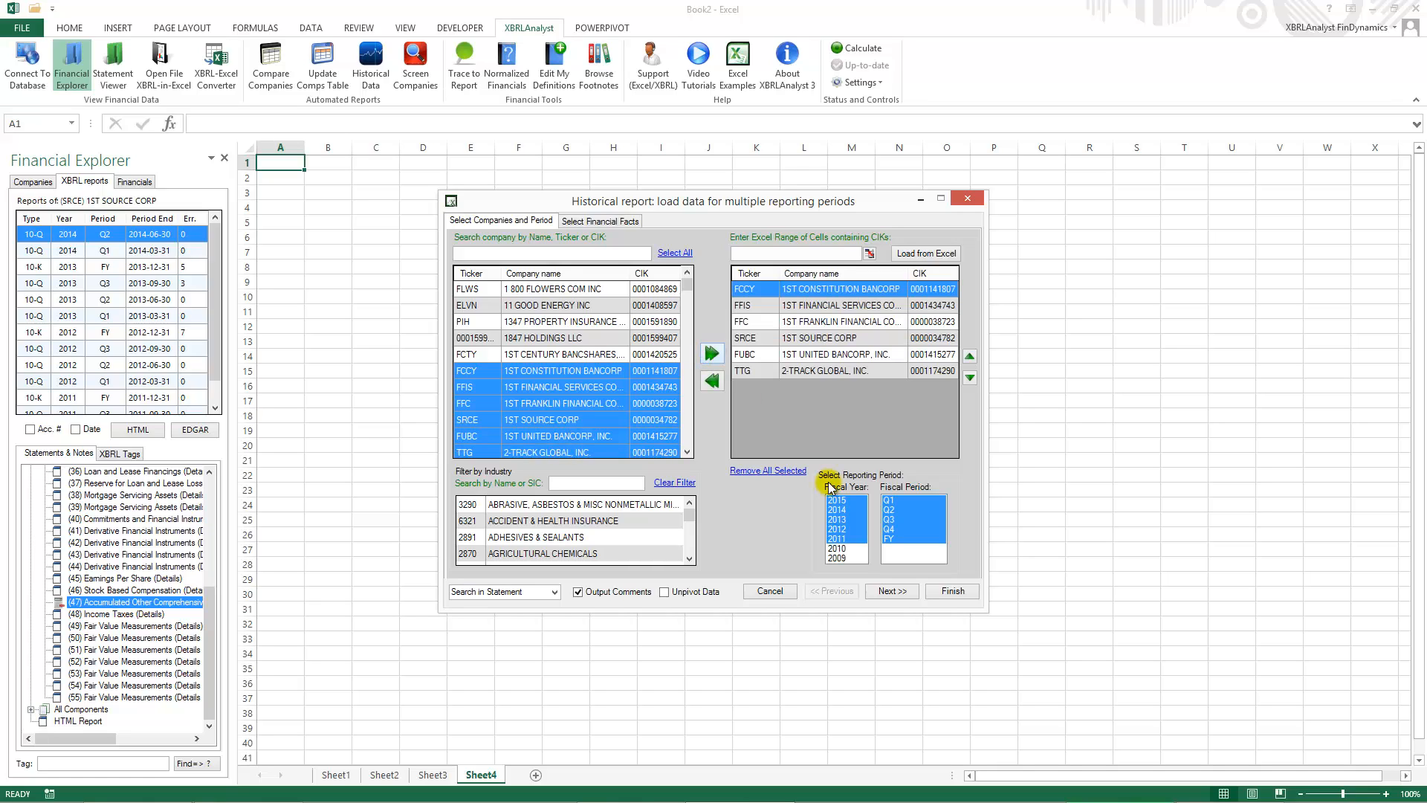
drag(844, 512, 850, 531)
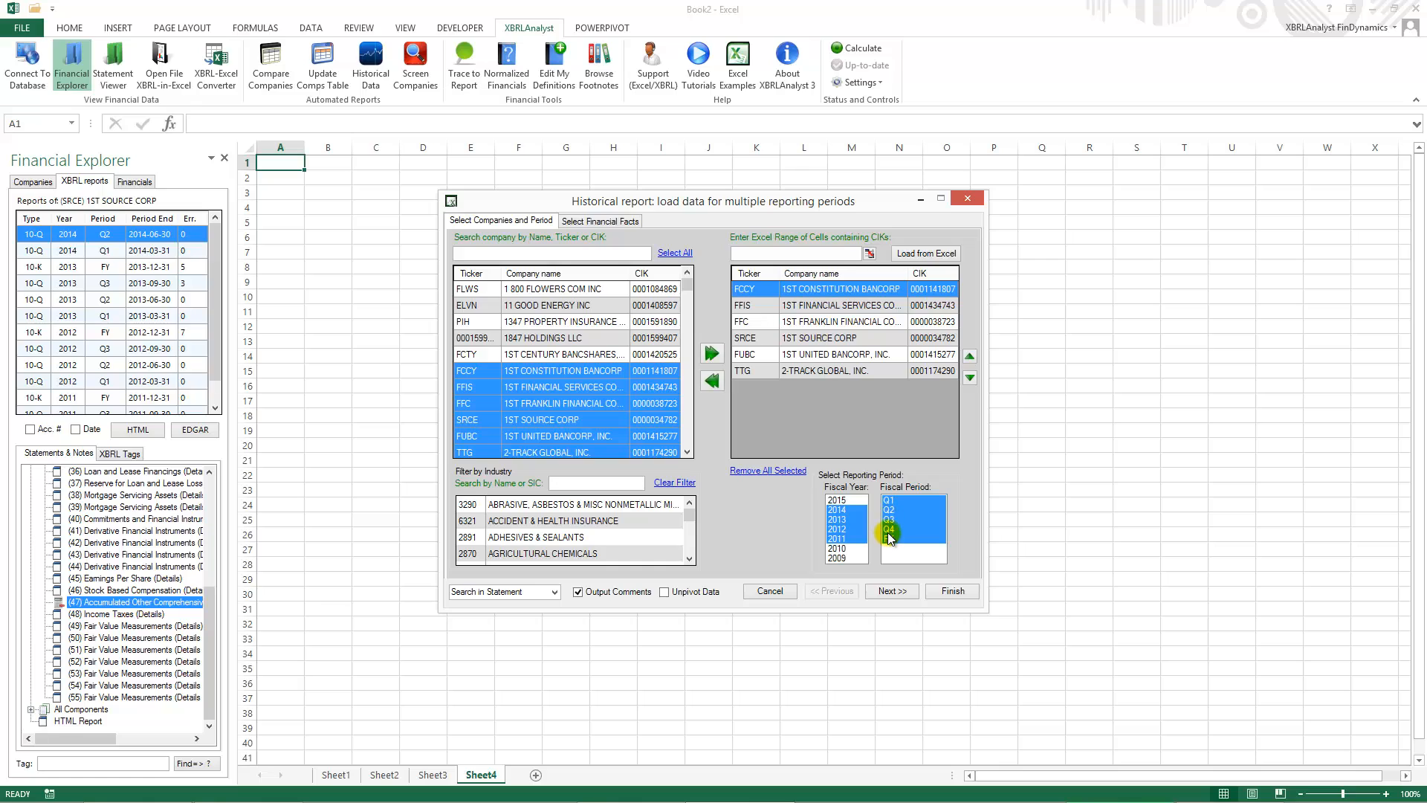
Step: Add all the 1000 Report Audit facts to the historical report and generate it in the new worksheet
click(600, 221)
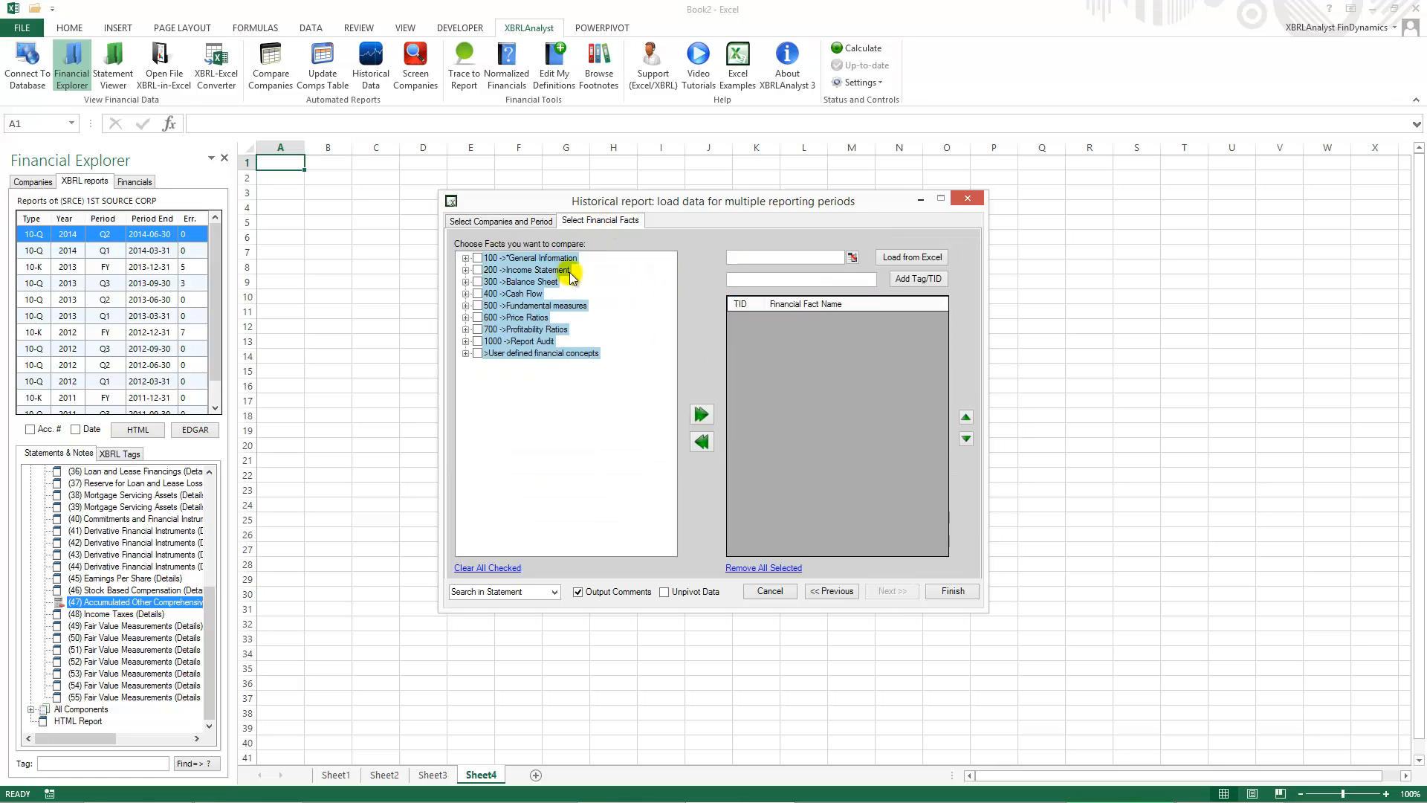
click(477, 341)
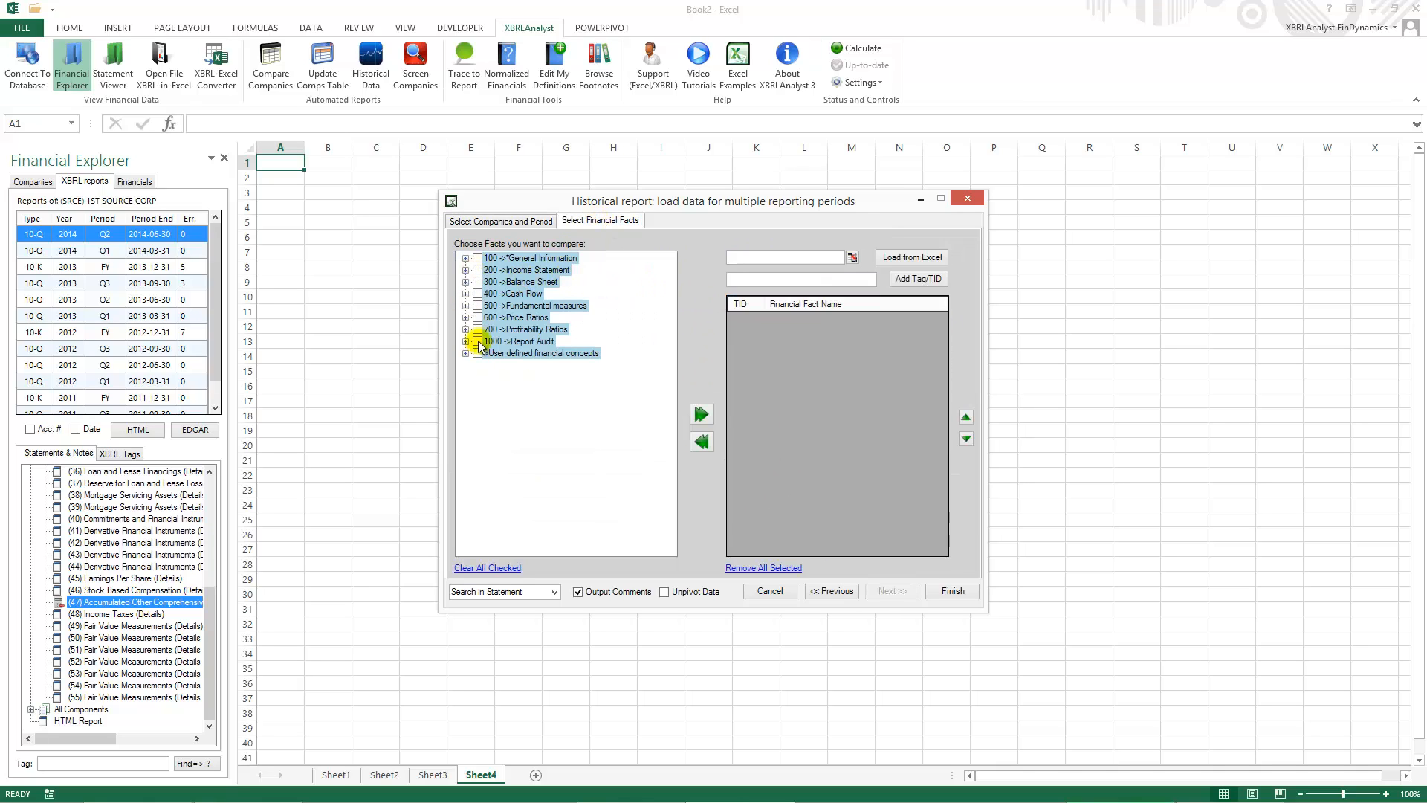
click(702, 415)
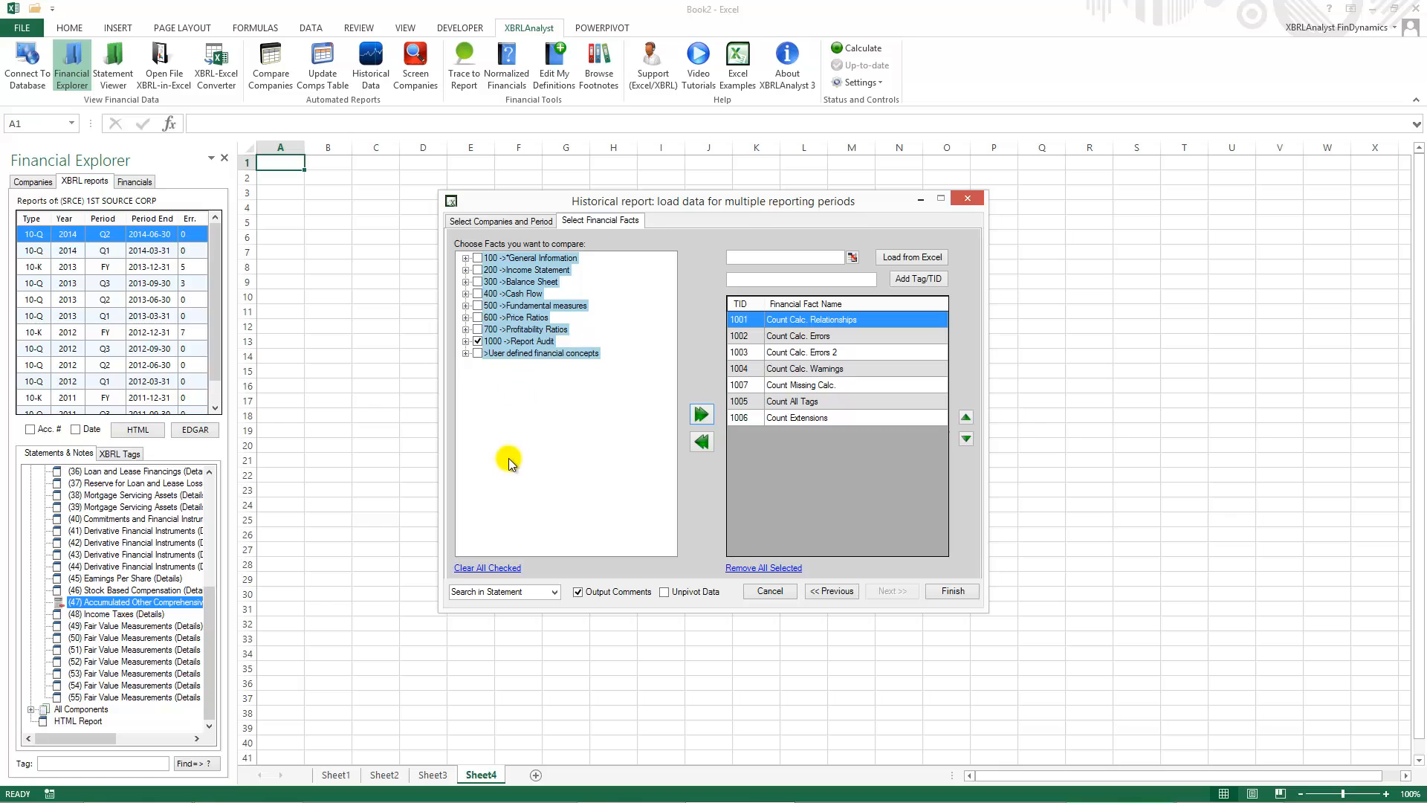
click(954, 593)
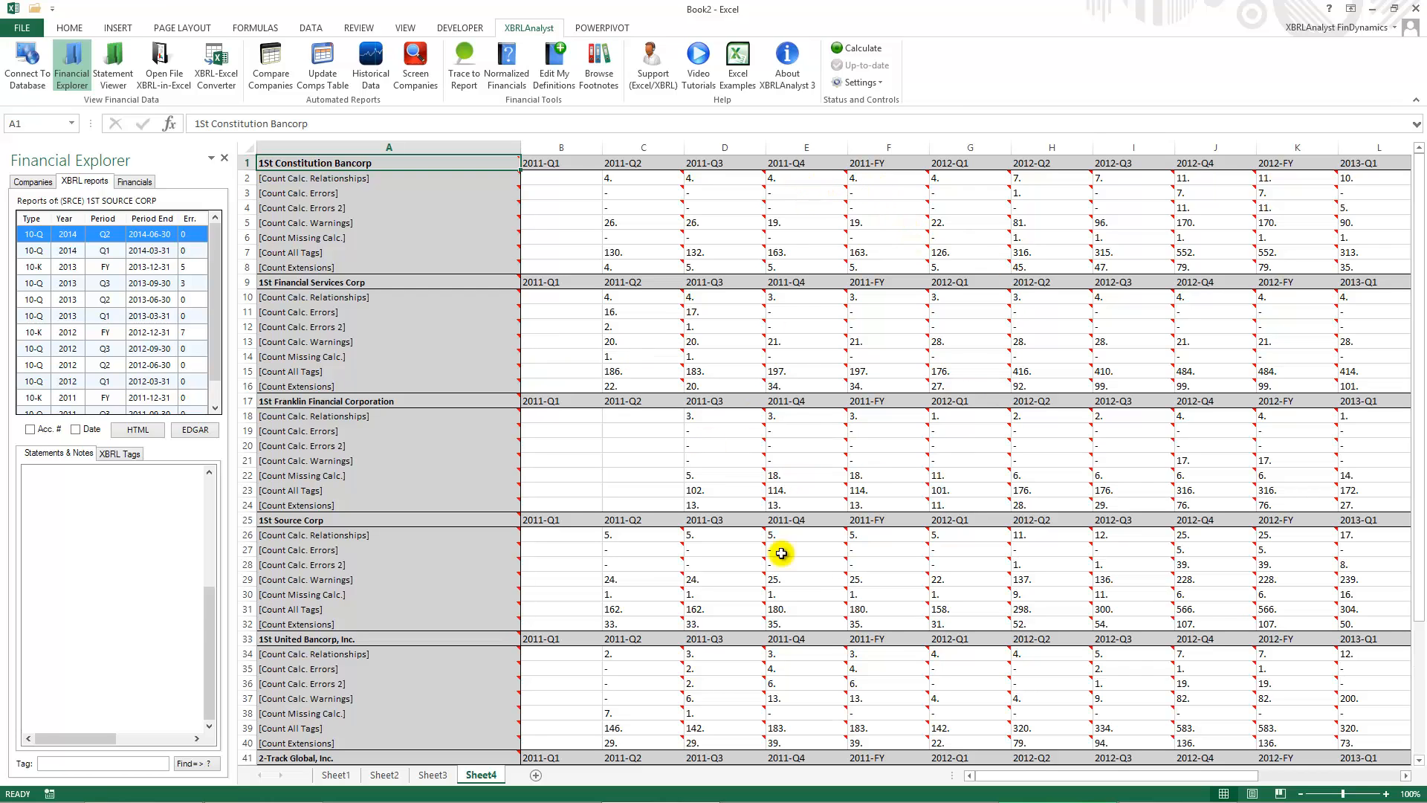
Step: Examine the historical audit counts across the reporting periods, including the 2013-FY Count Calc. Warnings of 1st Constitution Bancorp
drag(997, 775, 1169, 782)
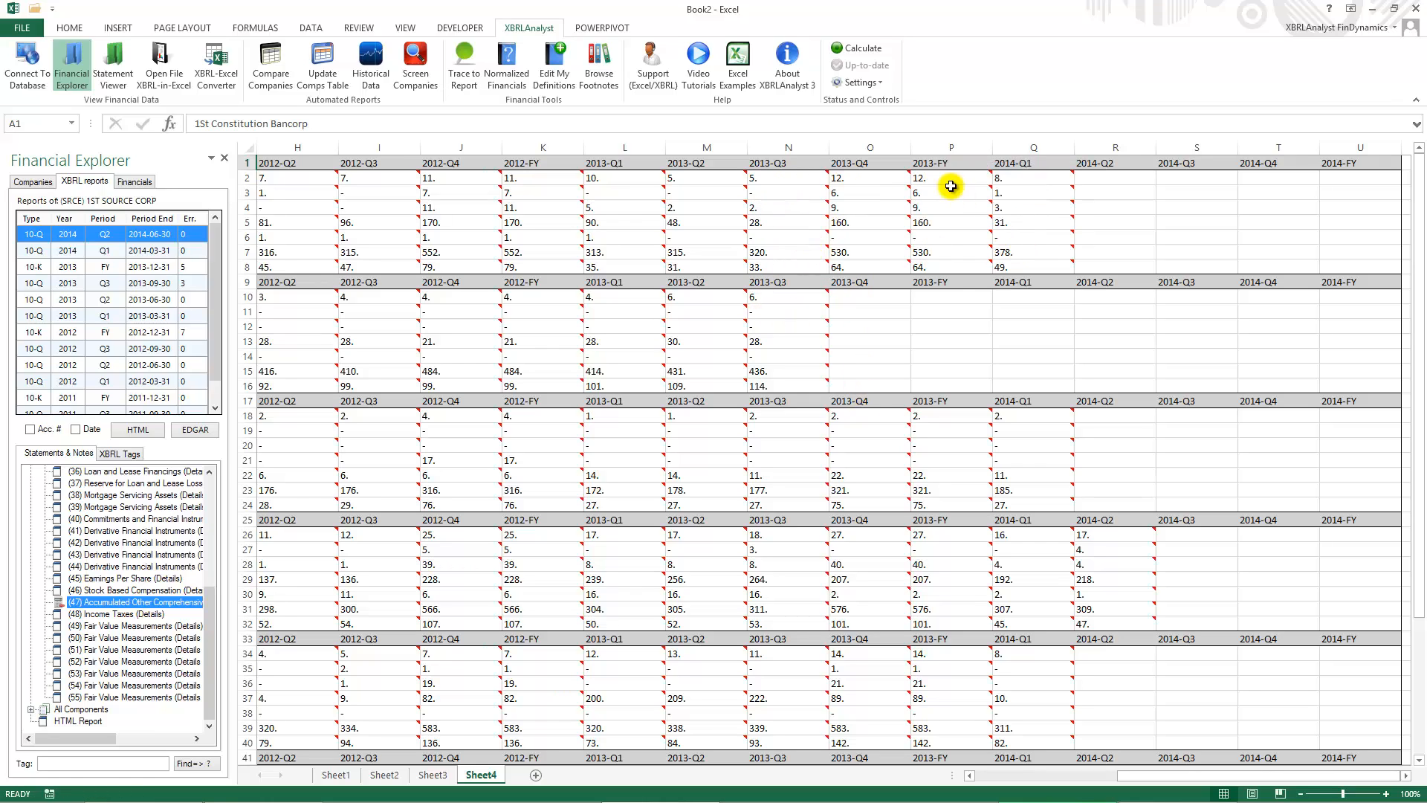
click(933, 251)
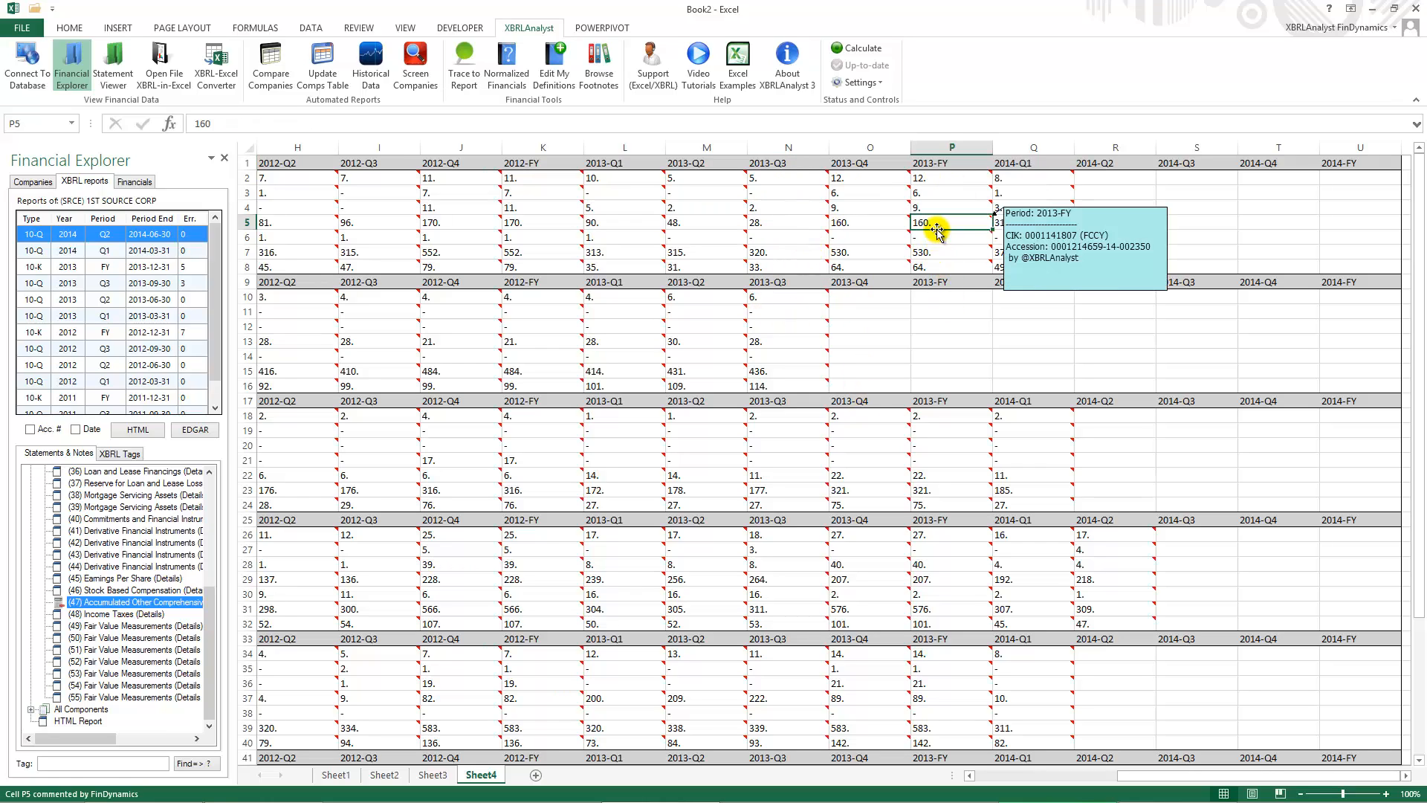
click(929, 282)
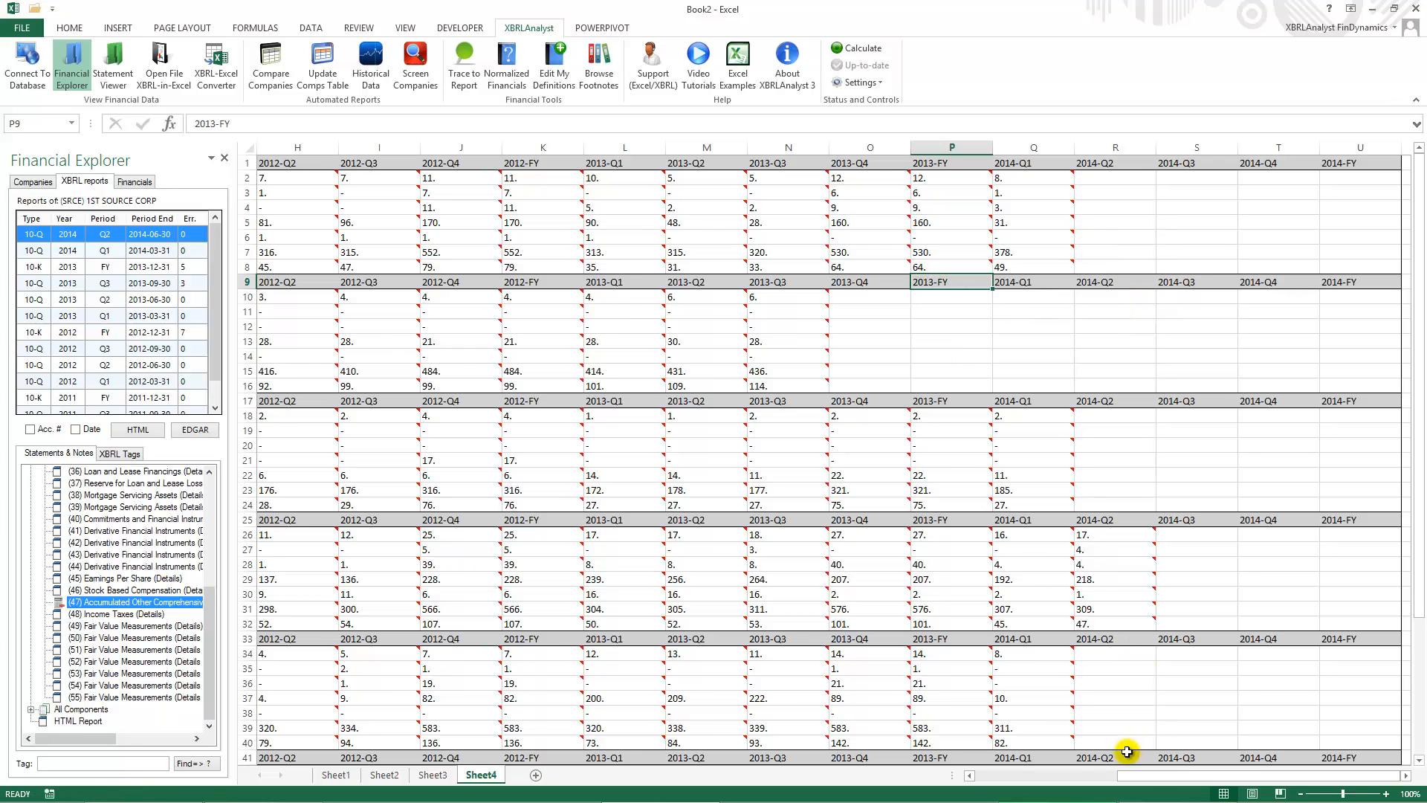
drag(1154, 776, 997, 790)
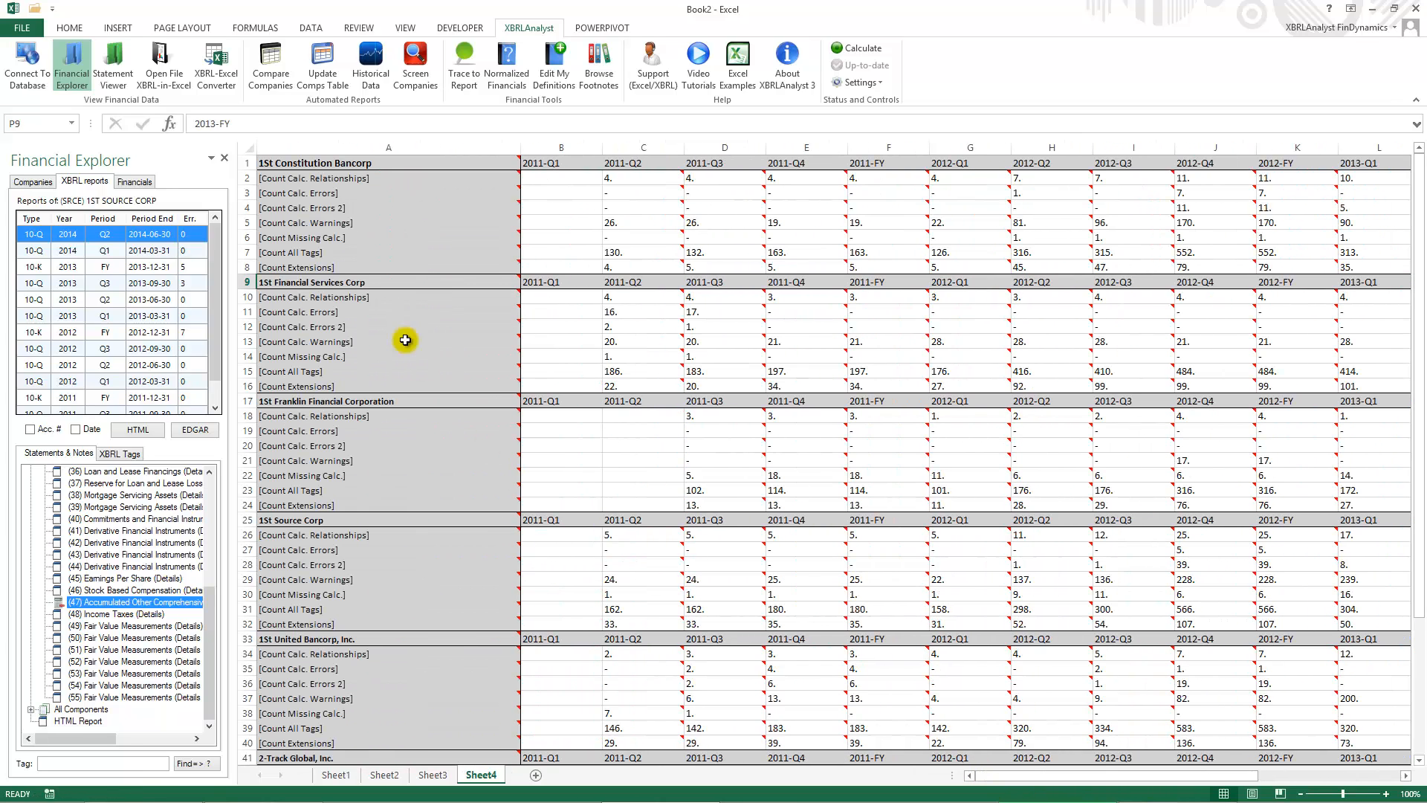
Step: Read the descriptions of the audit concepts under 1st Constitution Bancorp, from Count Calc. Relationships to Count Extensions
click(372, 181)
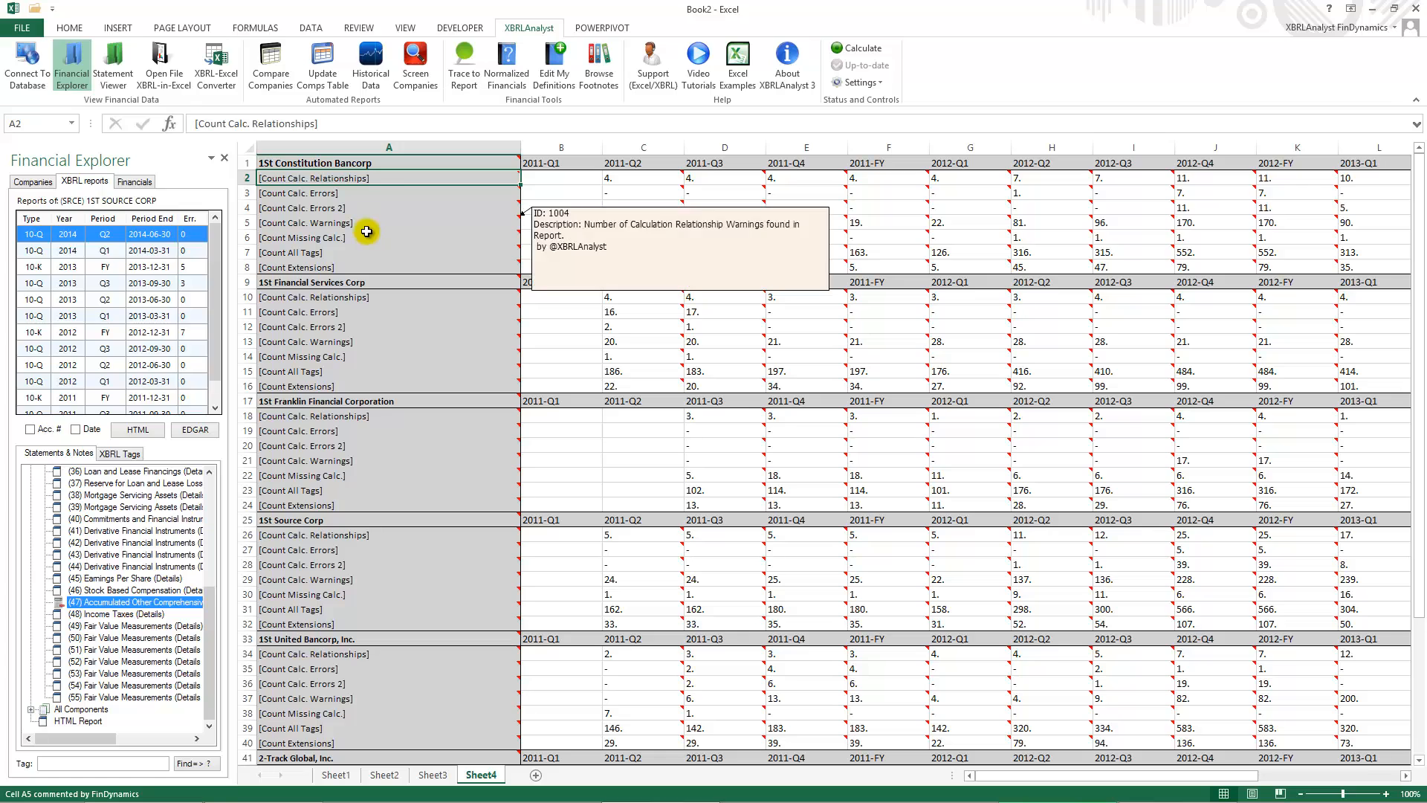
click(368, 253)
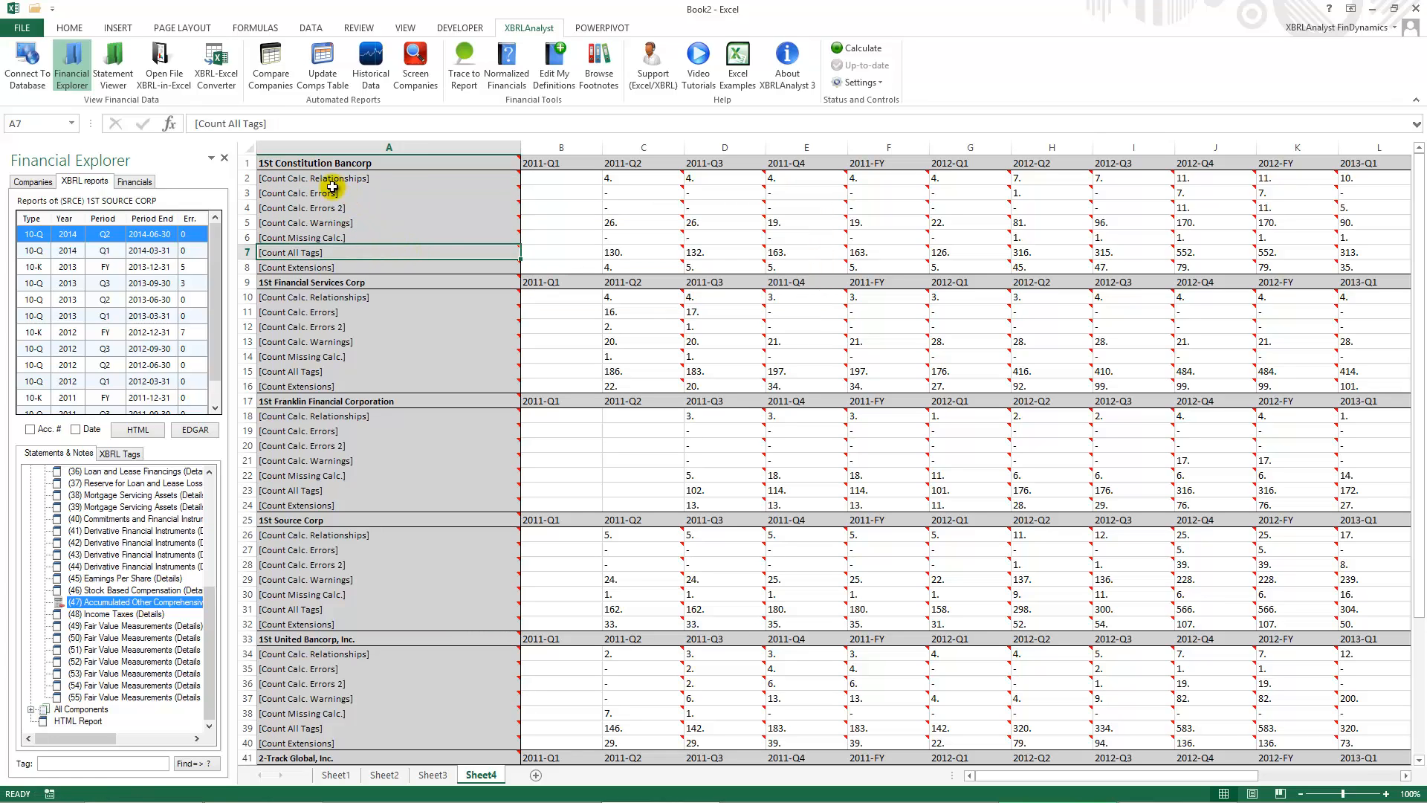
mouse_move(286, 186)
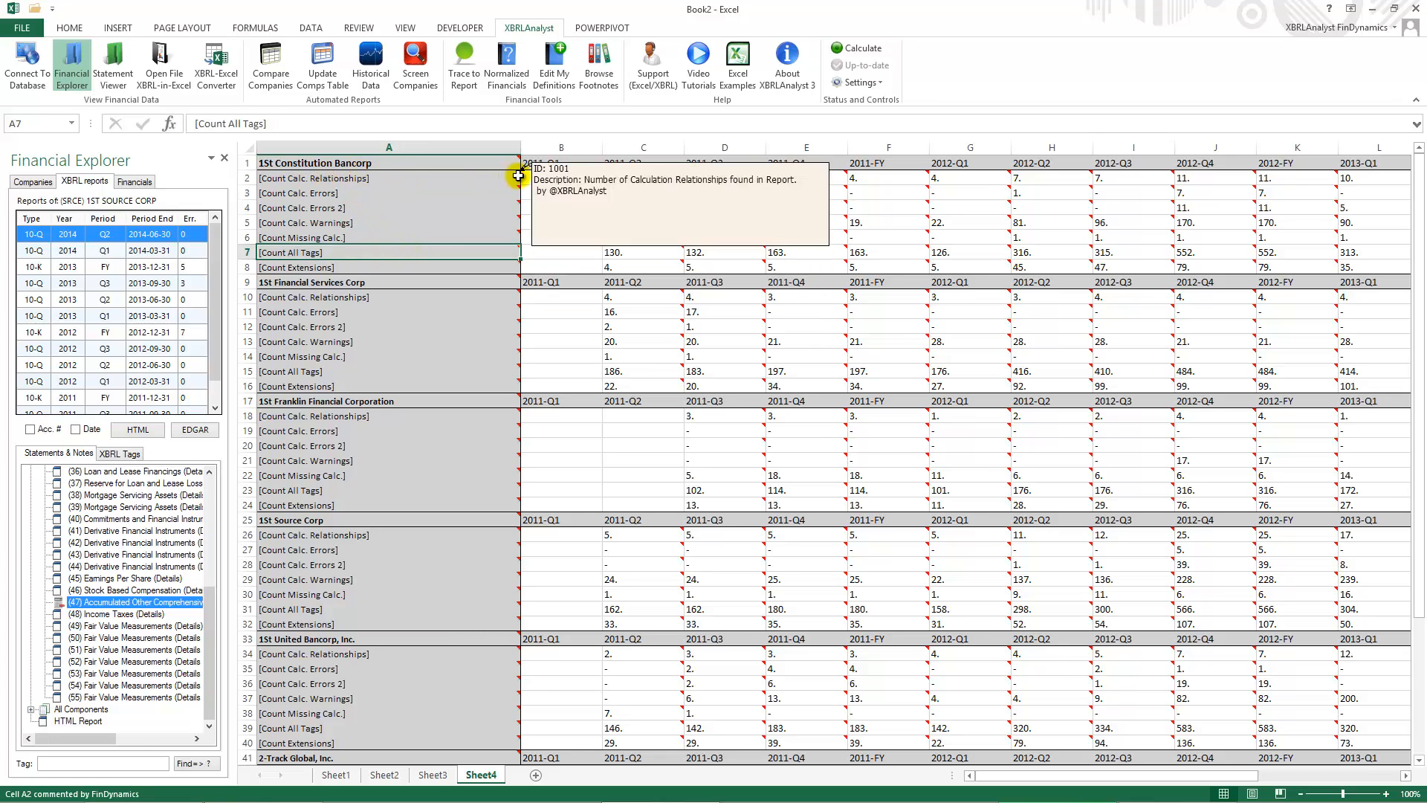
mouse_move(336, 254)
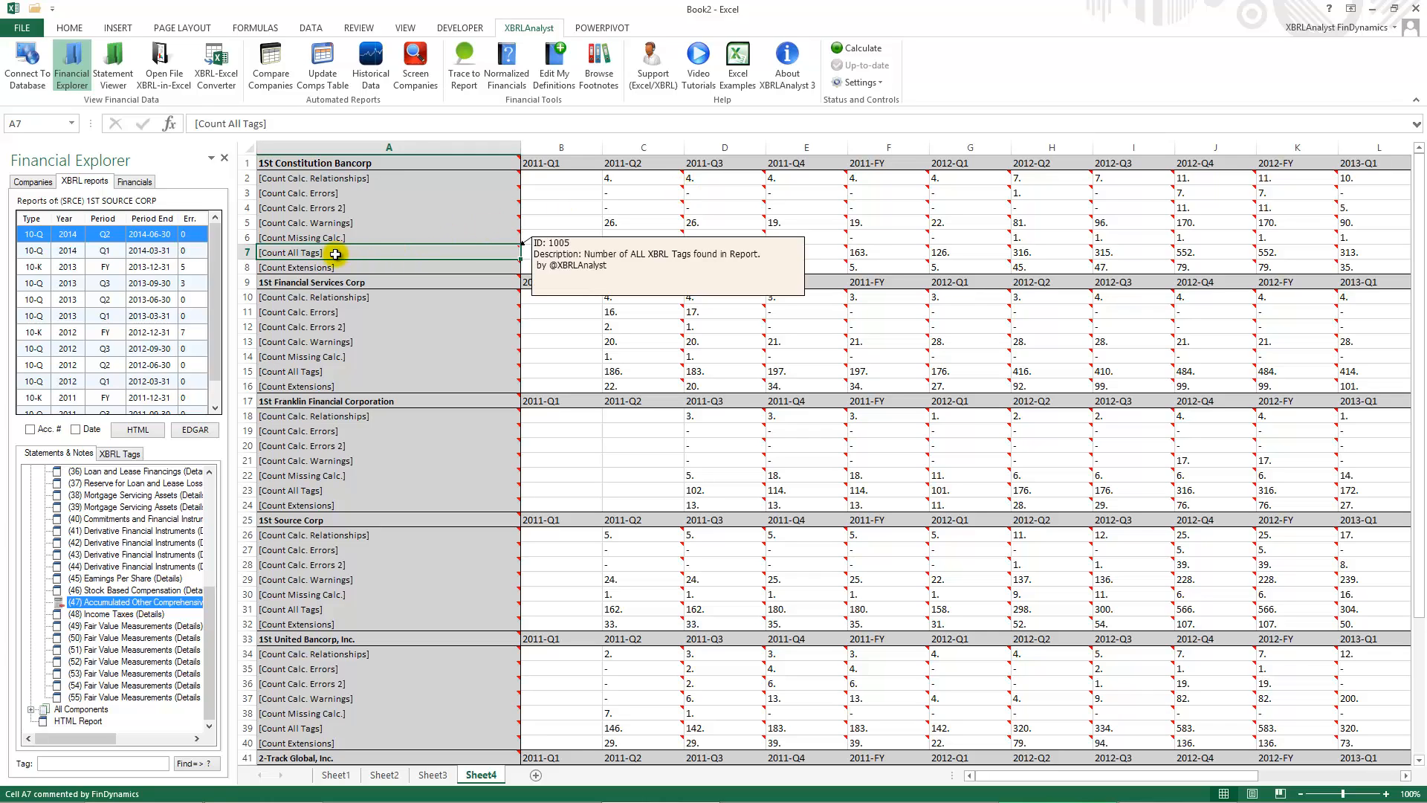
click(391, 269)
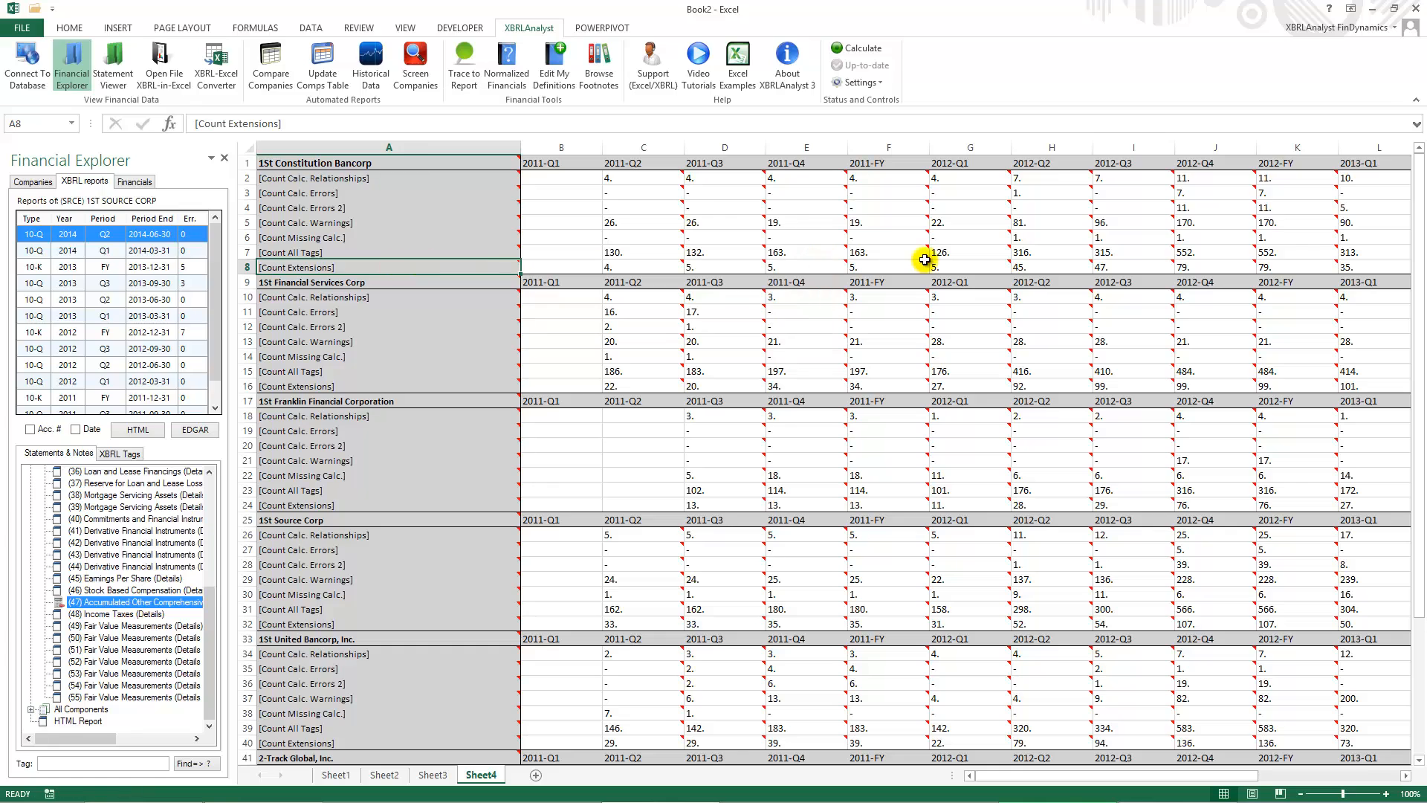
mouse_move(826, 298)
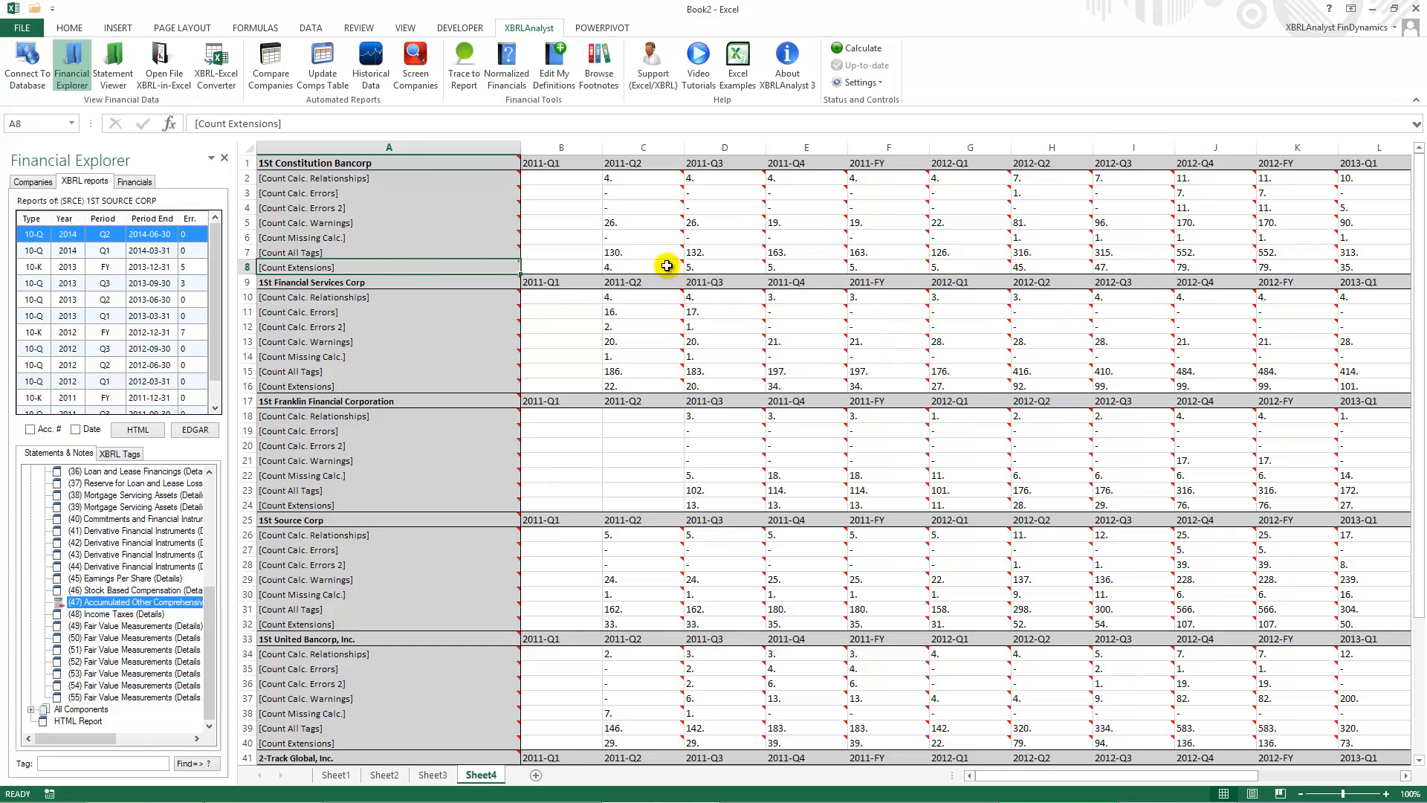
mouse_move(606, 251)
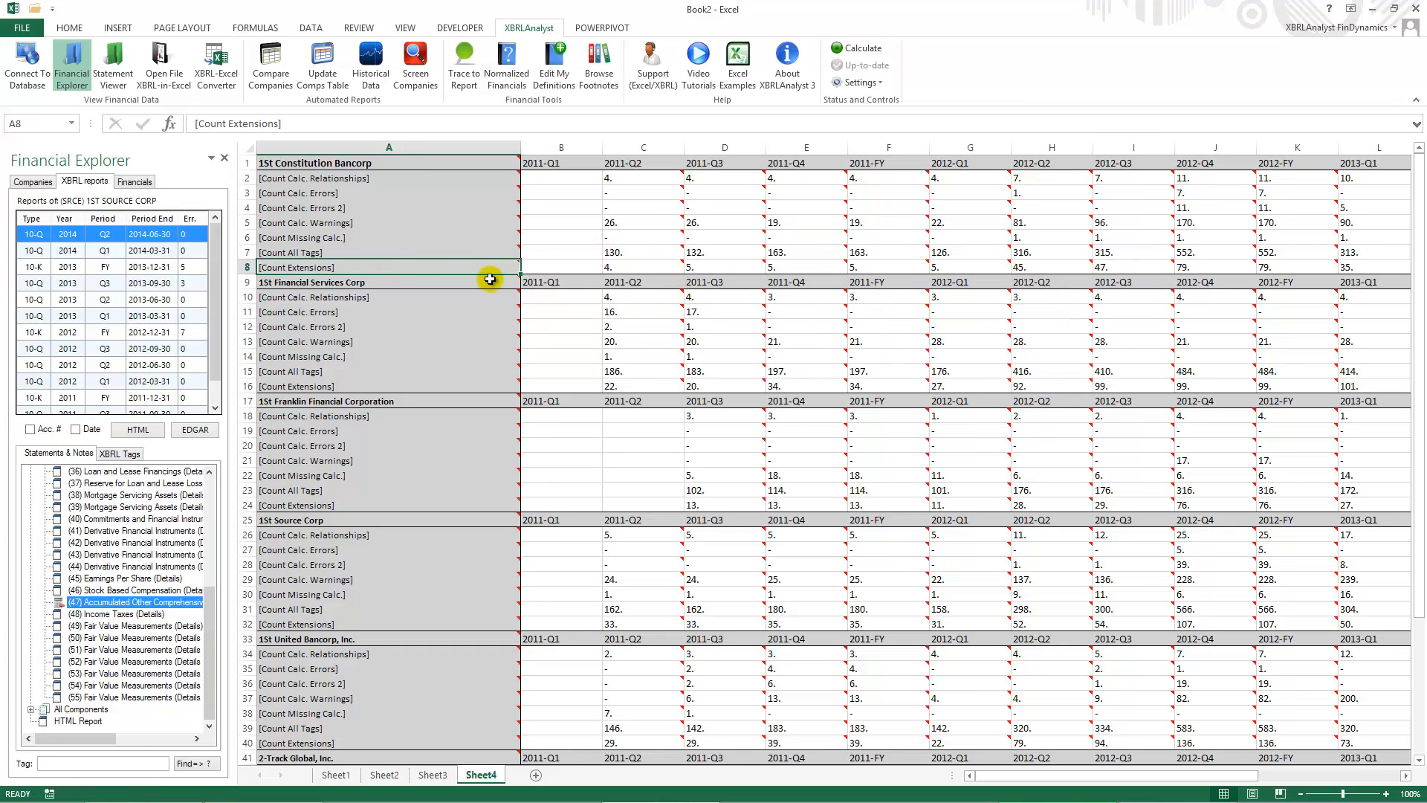
mouse_move(490, 279)
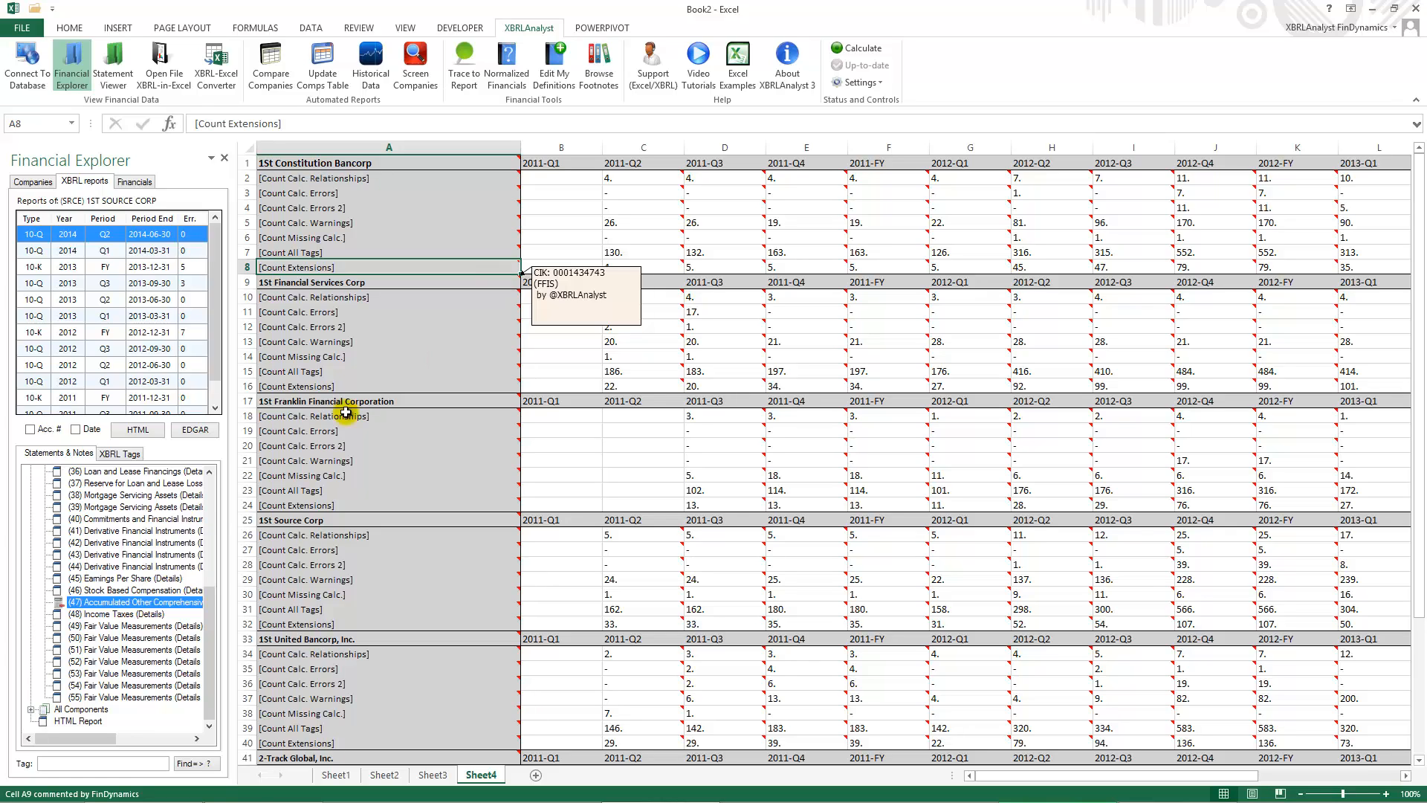
Step: Open the (47) Accumulated Other Comprehensive Income (Details) section of the 1st Source Corp 2014-Q2 report and show its XBRL tags
double_click(127, 604)
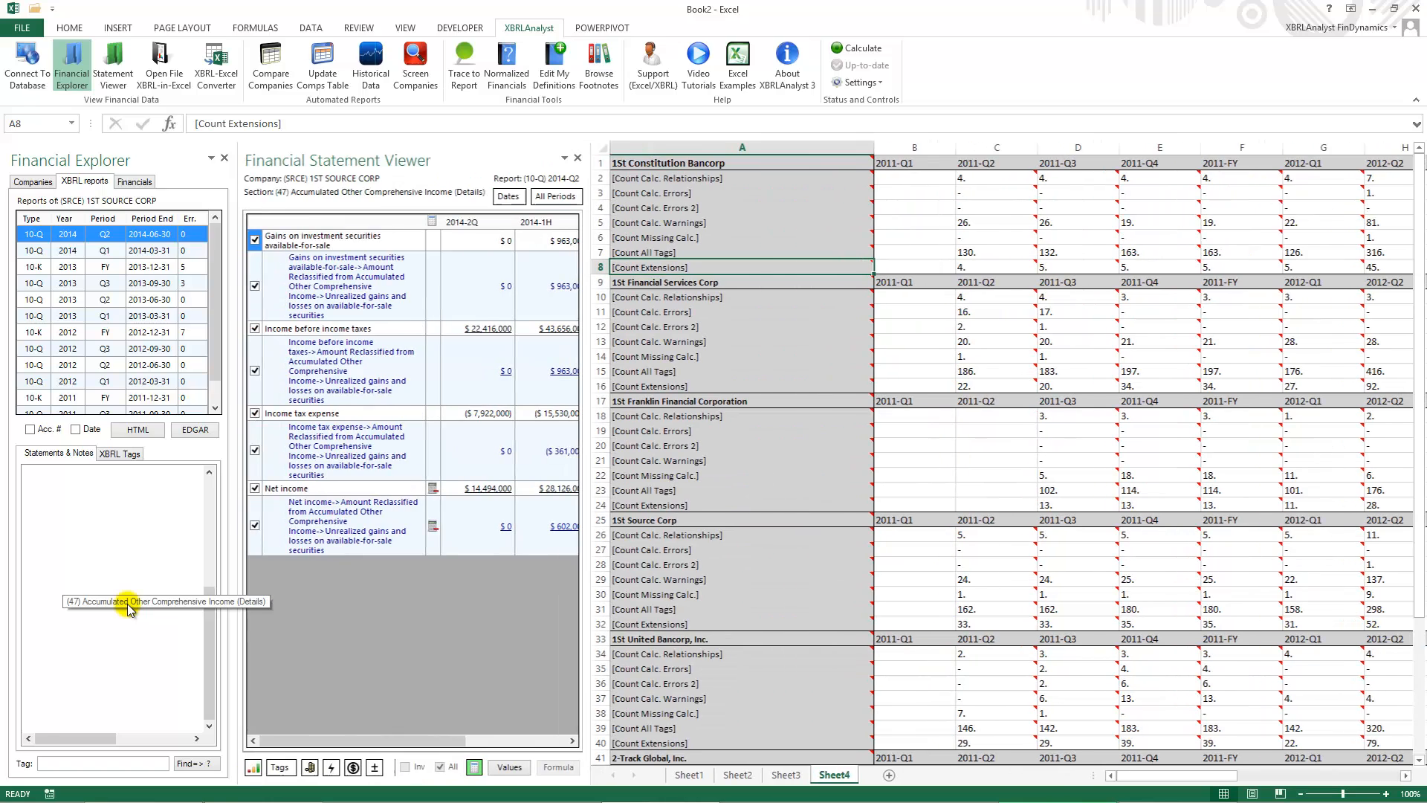
click(283, 768)
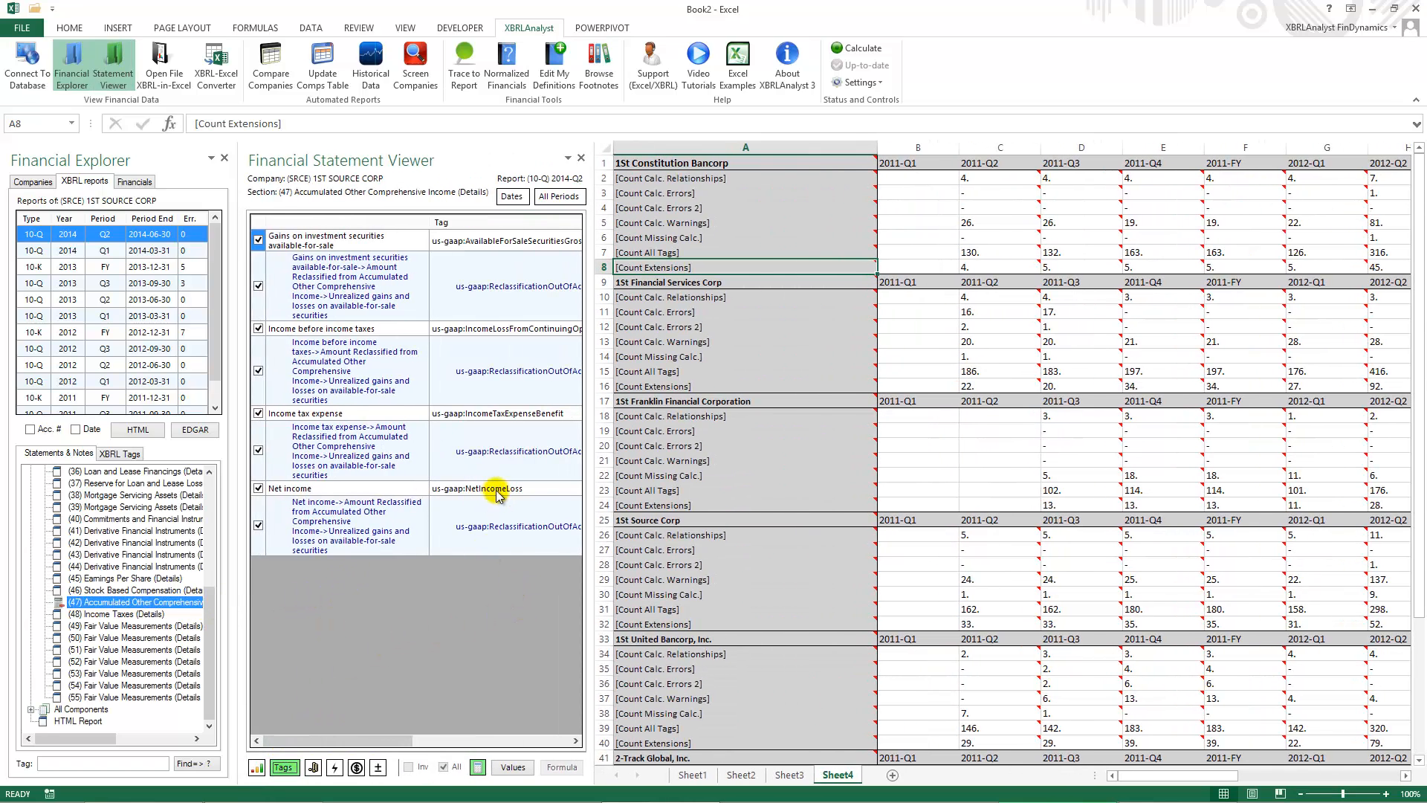
Step: Search the report's XBRL tags for "netincomeloss" and select the NetIncomeLoss tag
click(119, 455)
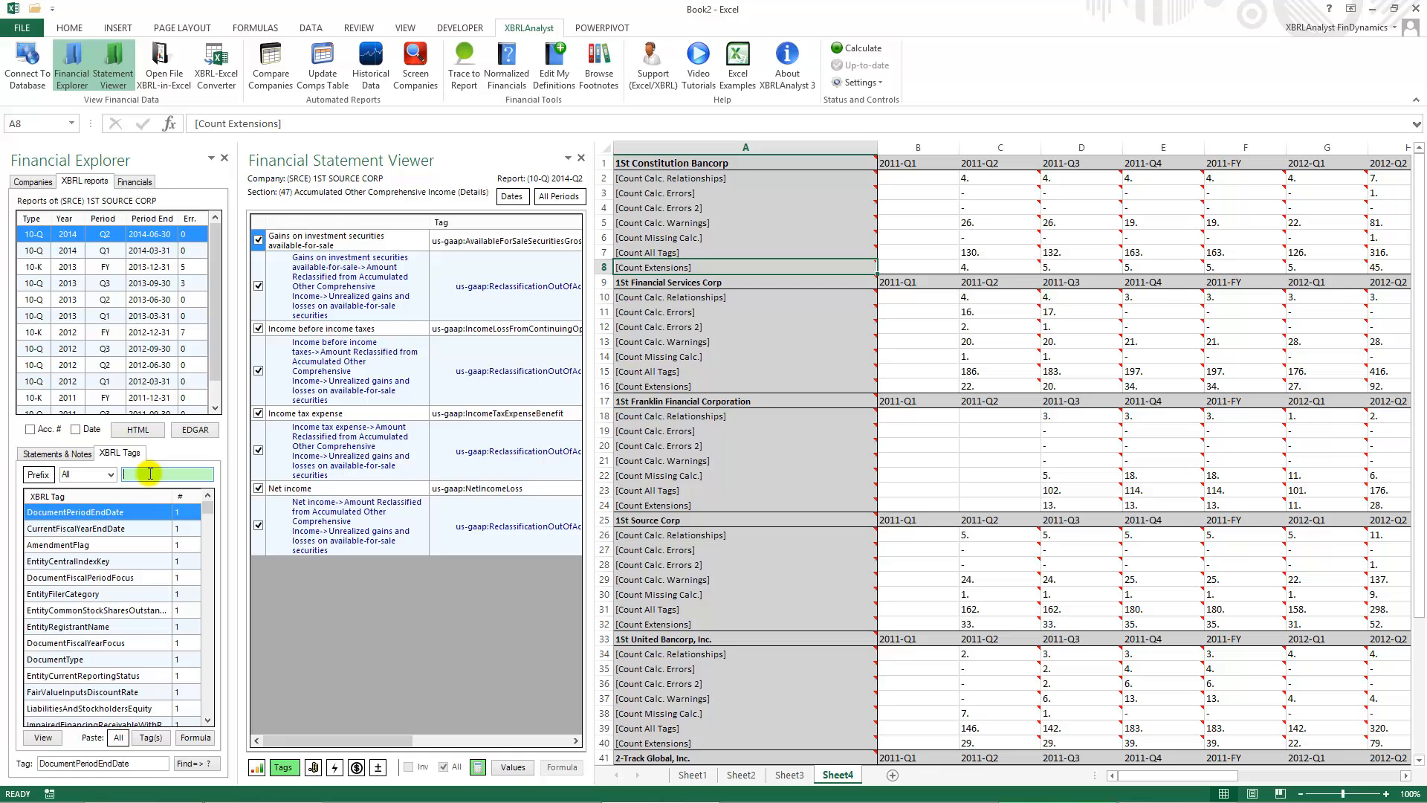
text(net)
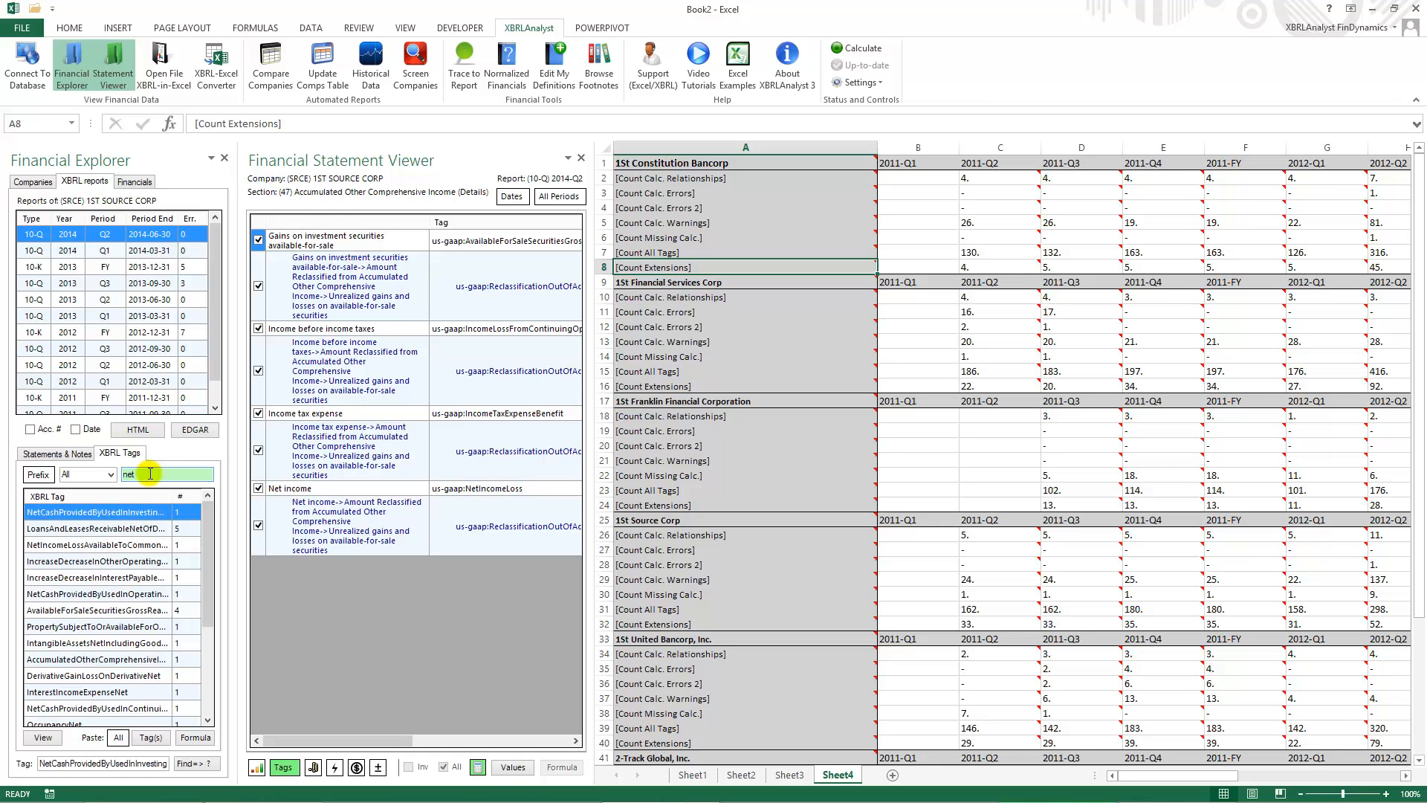
text(incomeloss)
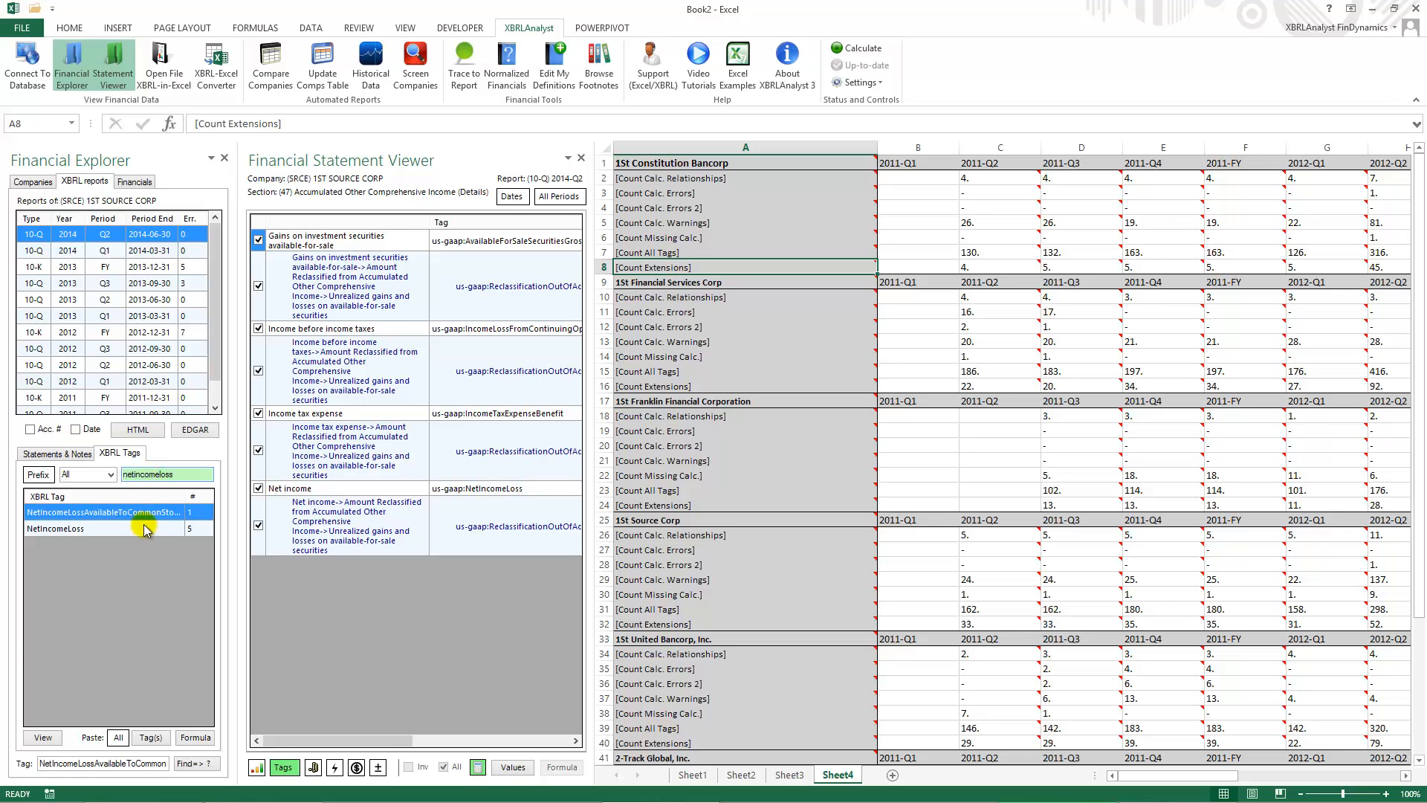
click(142, 527)
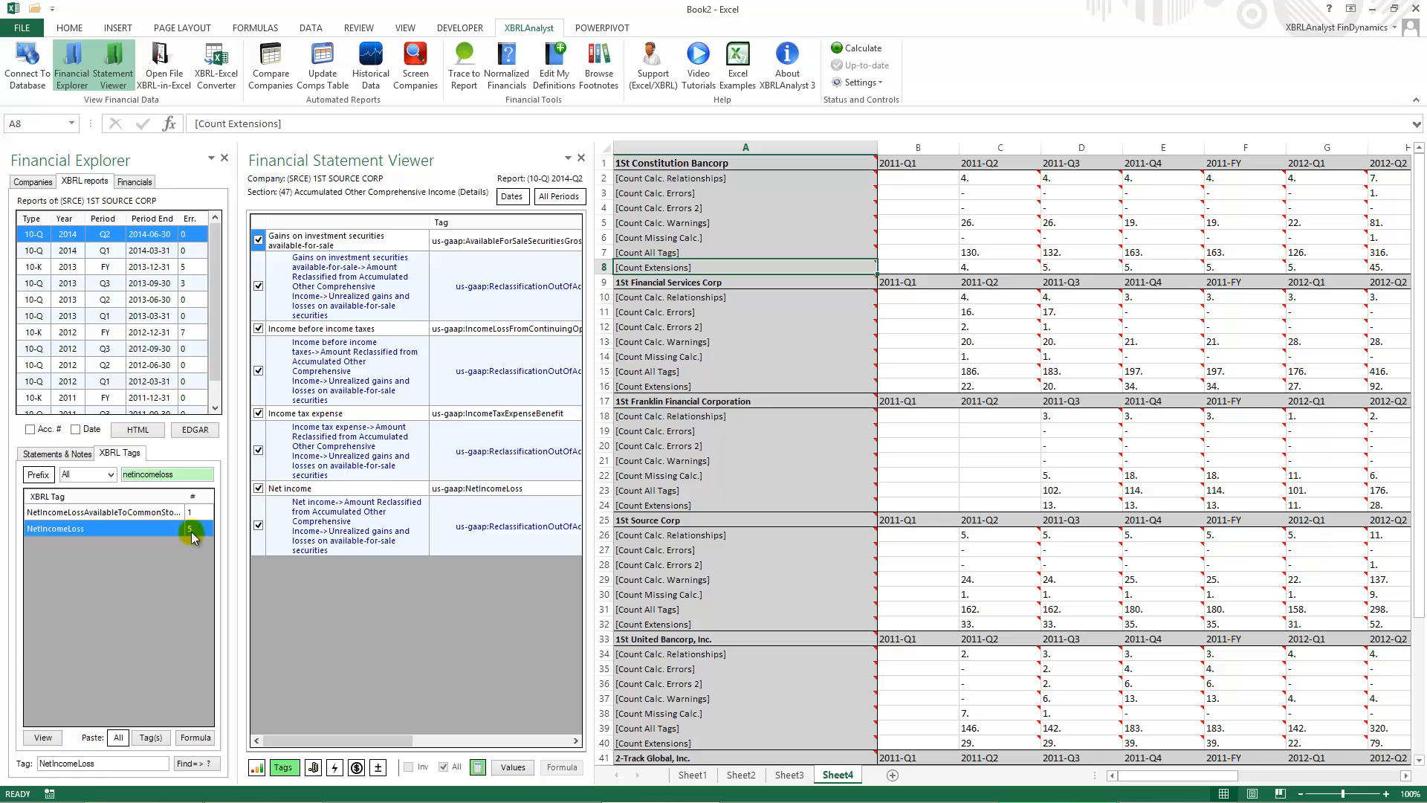
Step: Find the first statement that uses the NetIncomeLoss tag and widen the Financial Explorer to show the full section names
click(198, 764)
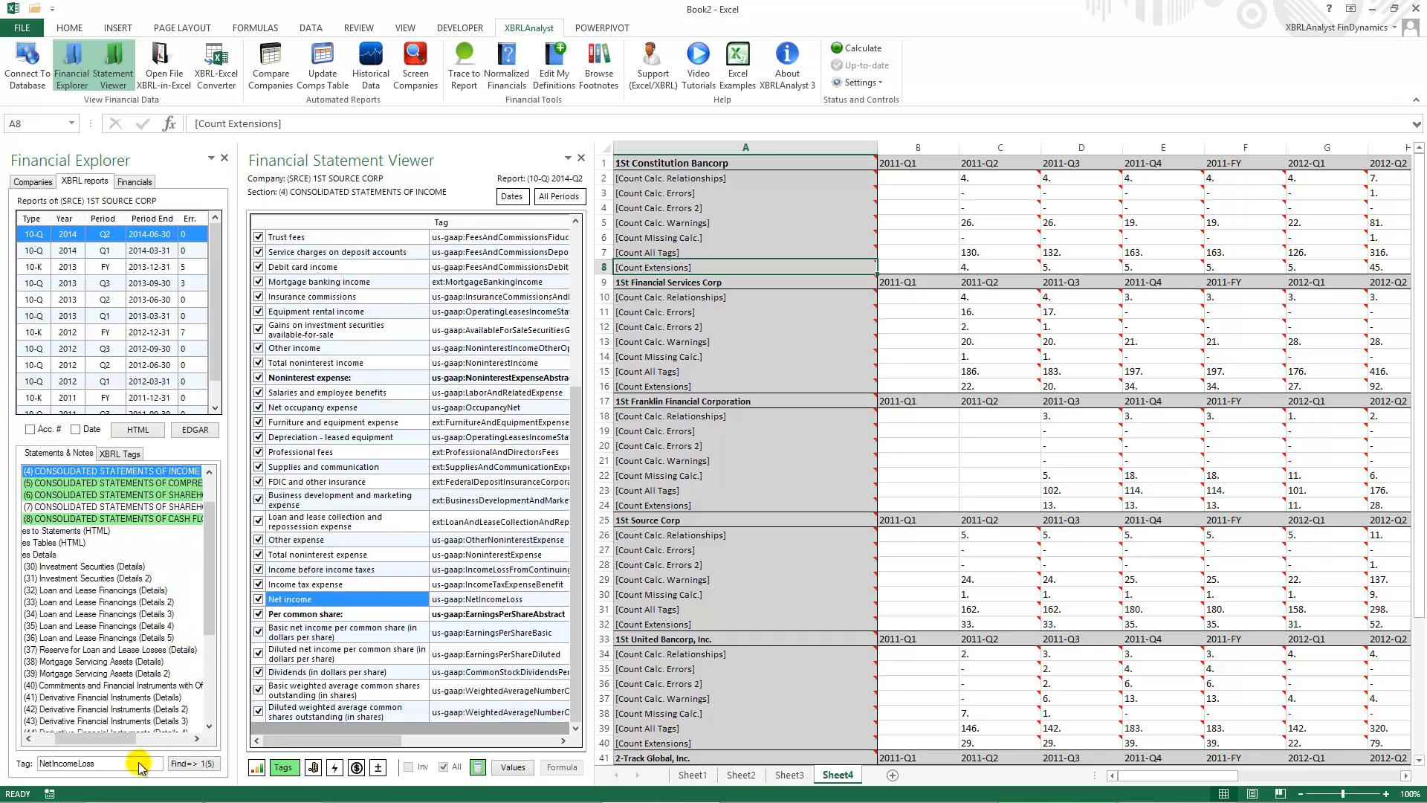
drag(75, 739, 53, 738)
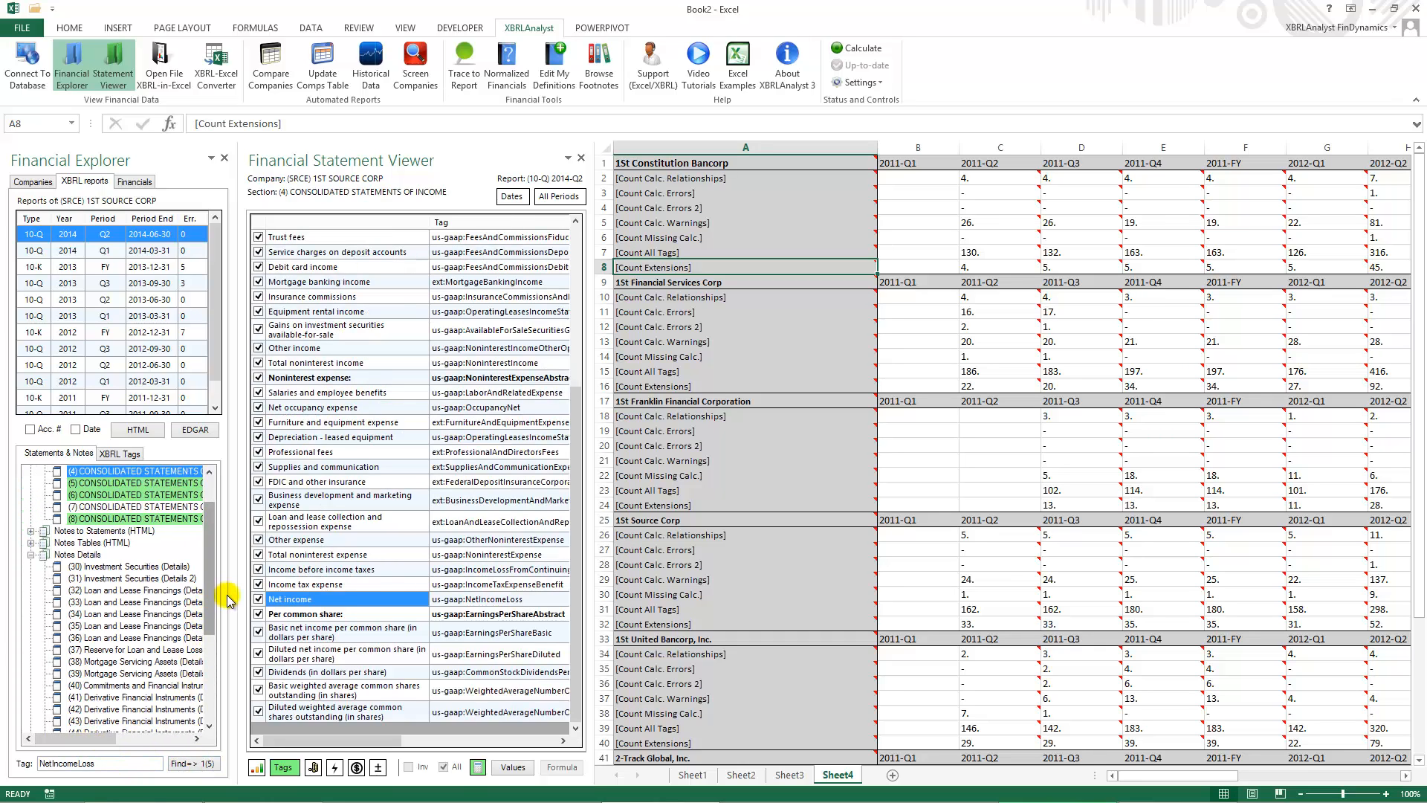
drag(236, 591, 314, 587)
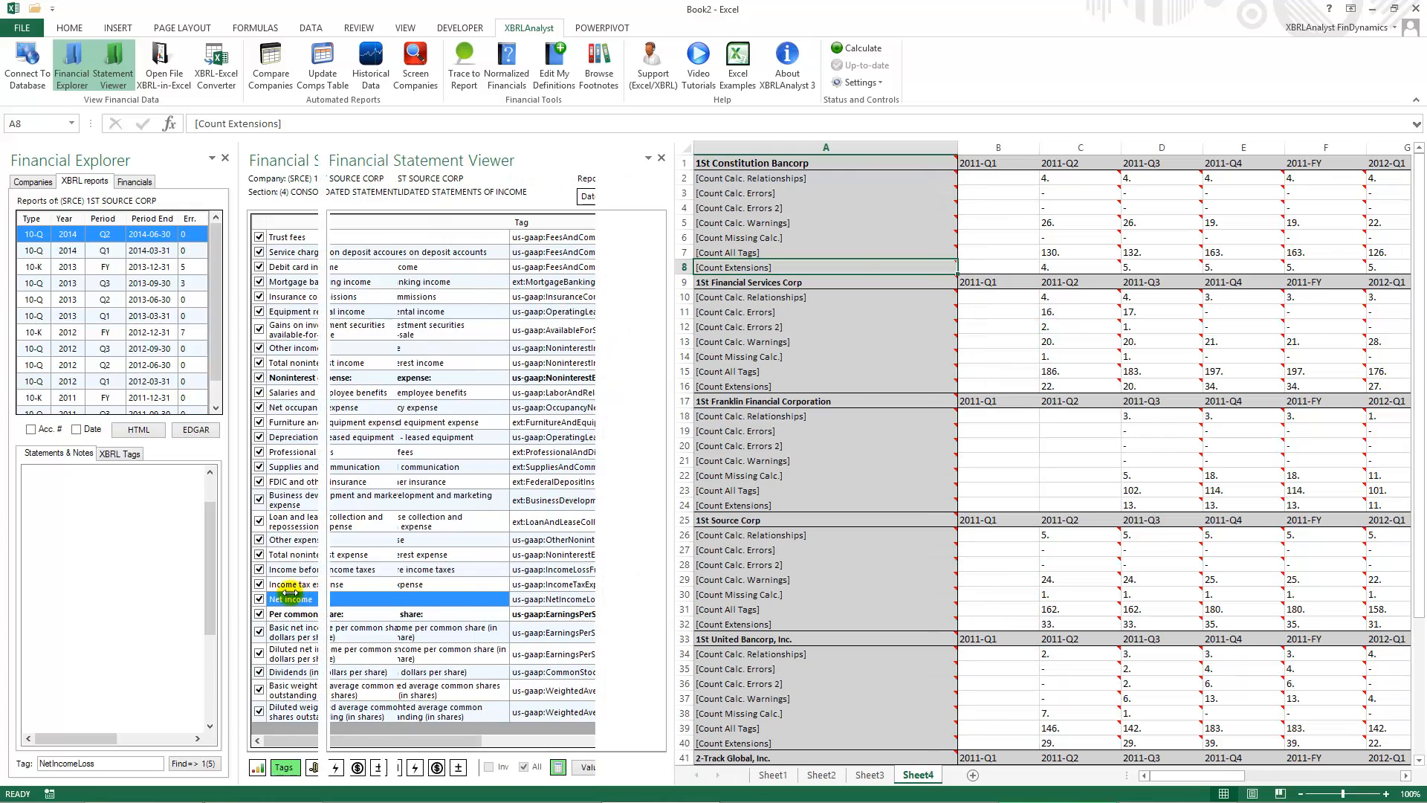
scroll(293, 555, up, 2)
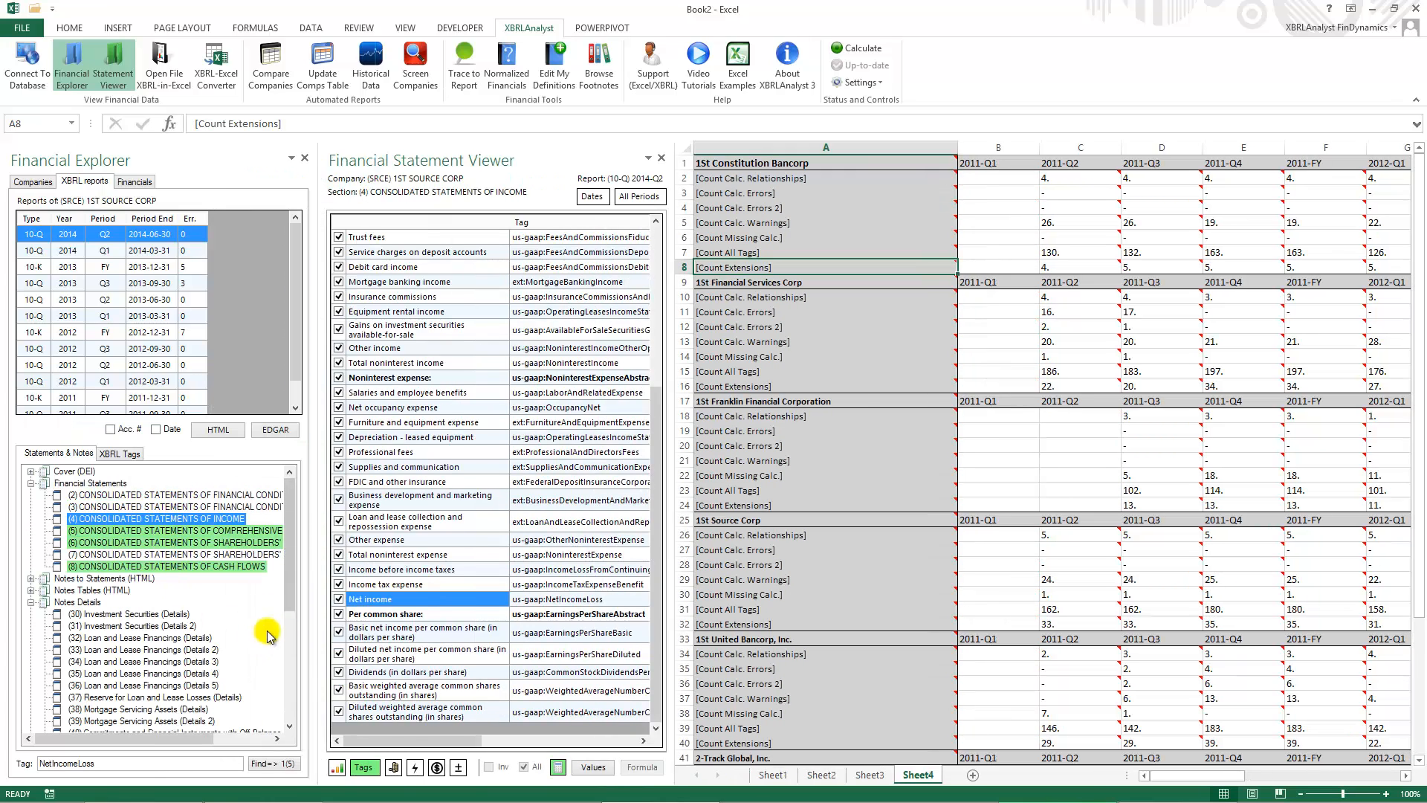
Step: Go through the remaining occurrences of NetIncomeLoss up to the (47) Accumulated Other Comprehensive Income (Details) section
click(276, 764)
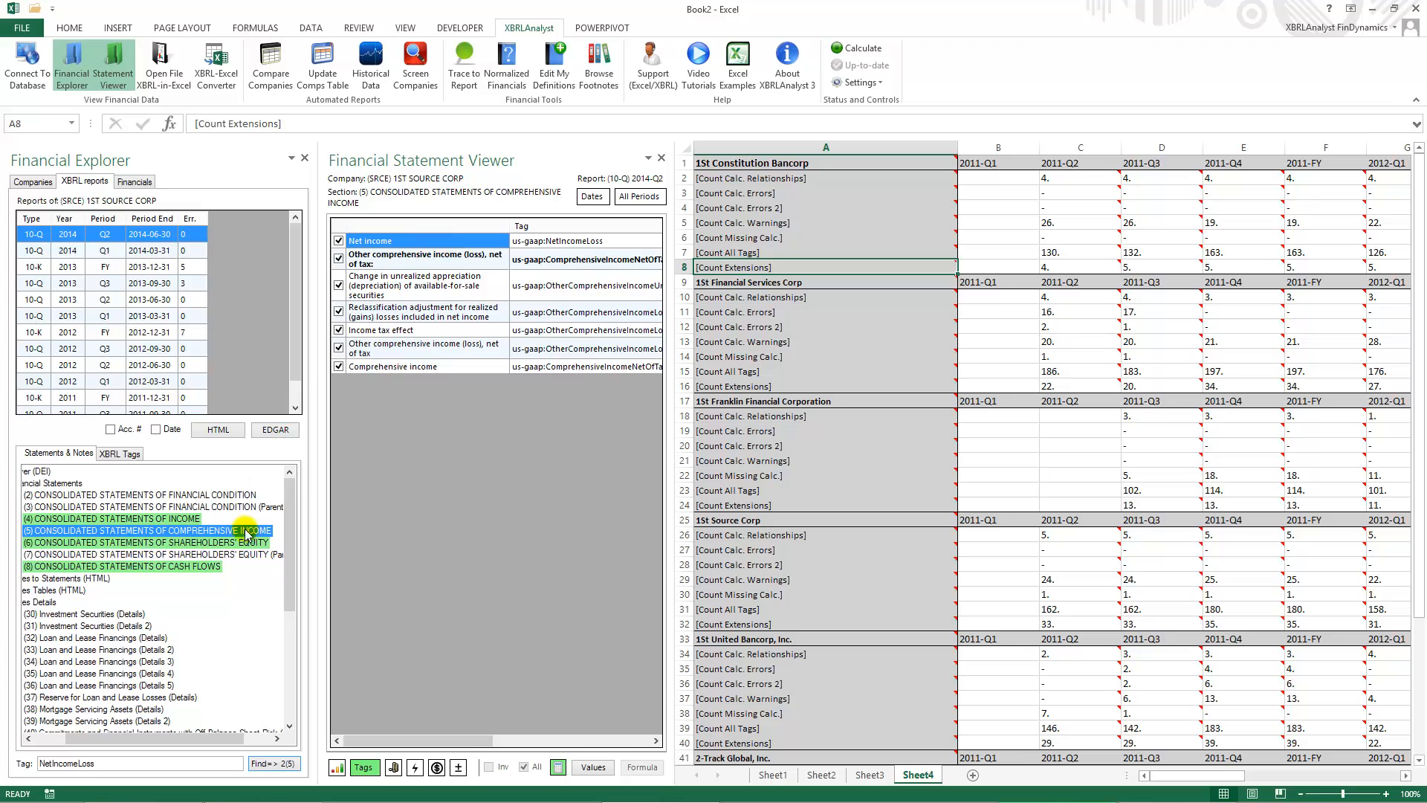
click(288, 766)
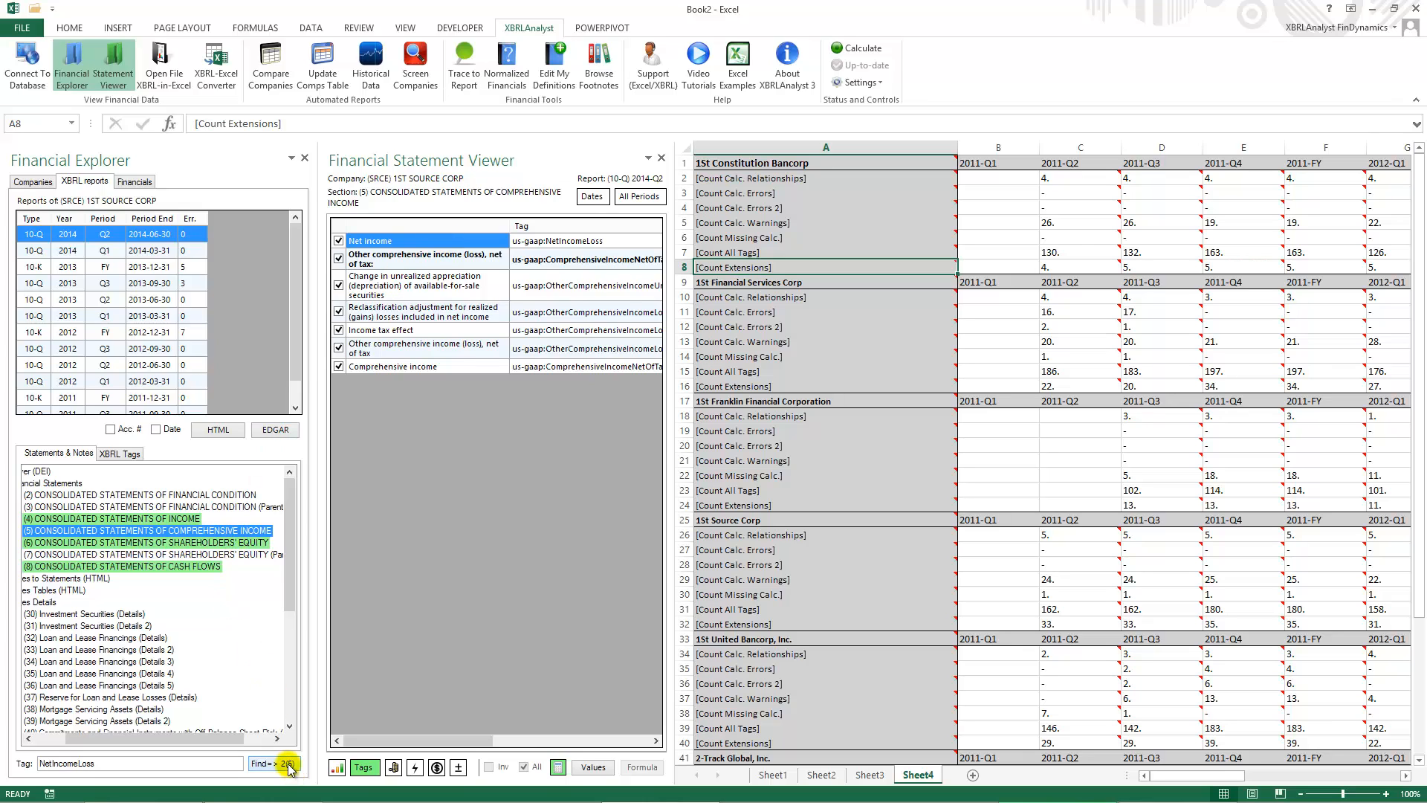
click(288, 766)
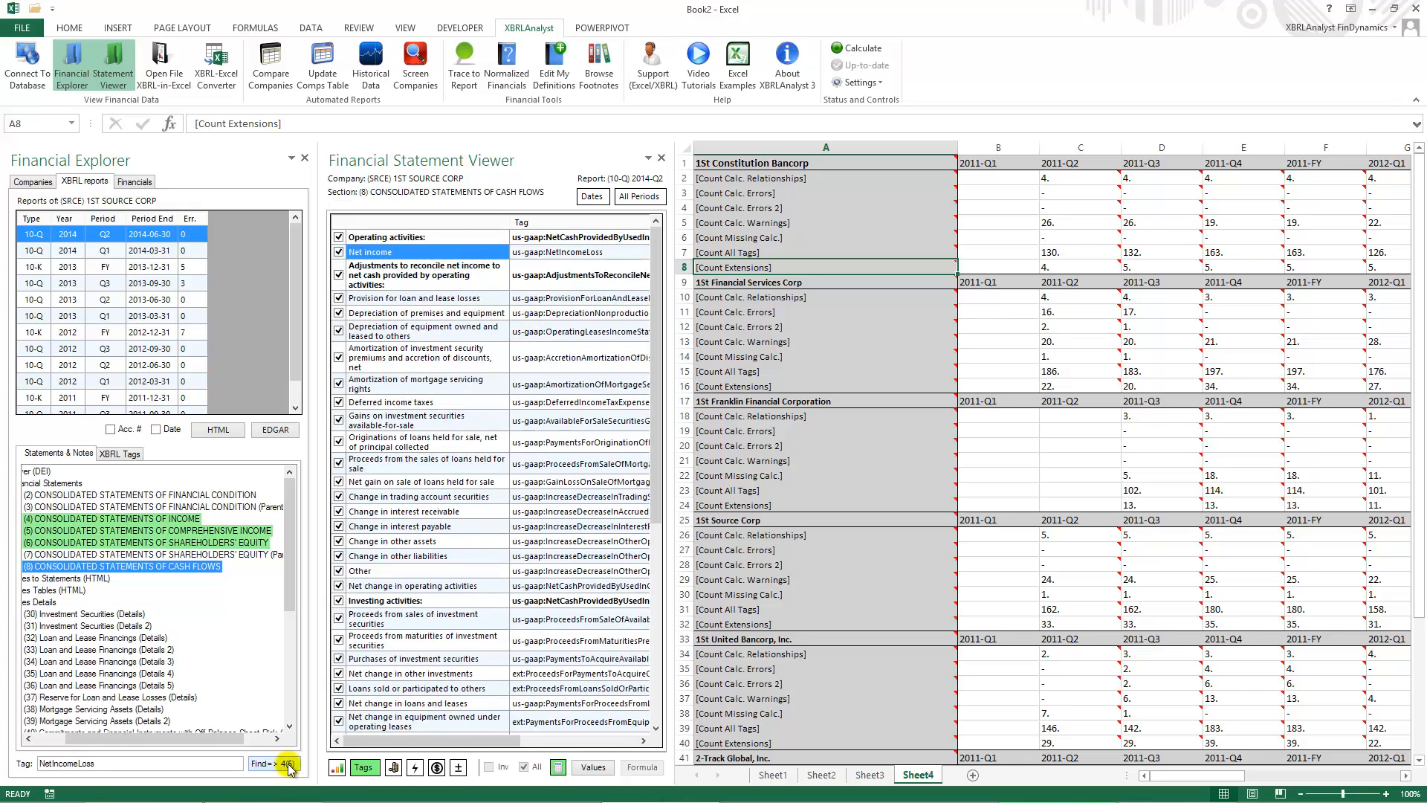
click(289, 765)
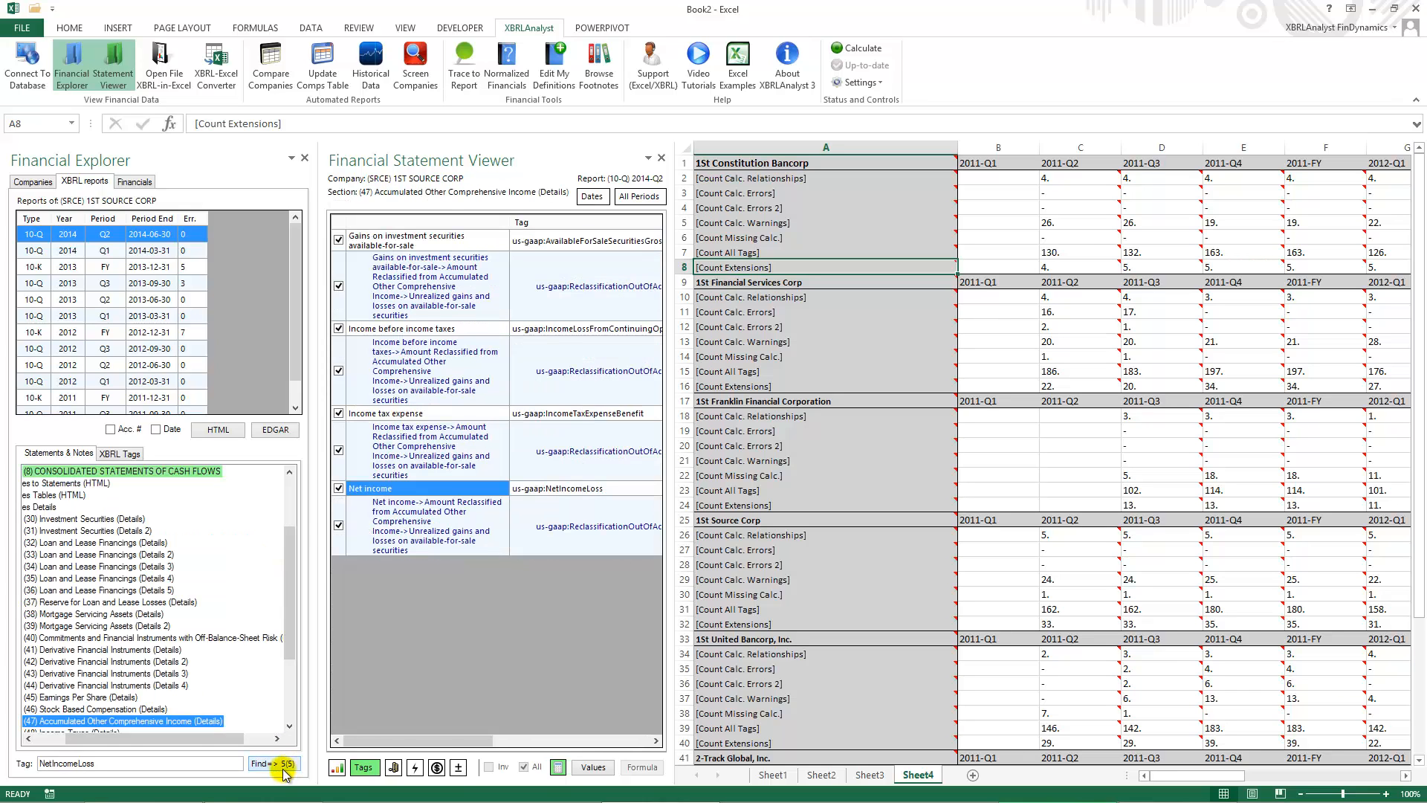
Step: Bring the (47) section into view among the notes and widen the Financial Statement Viewer to show period values beside the tags
drag(288, 617, 292, 658)
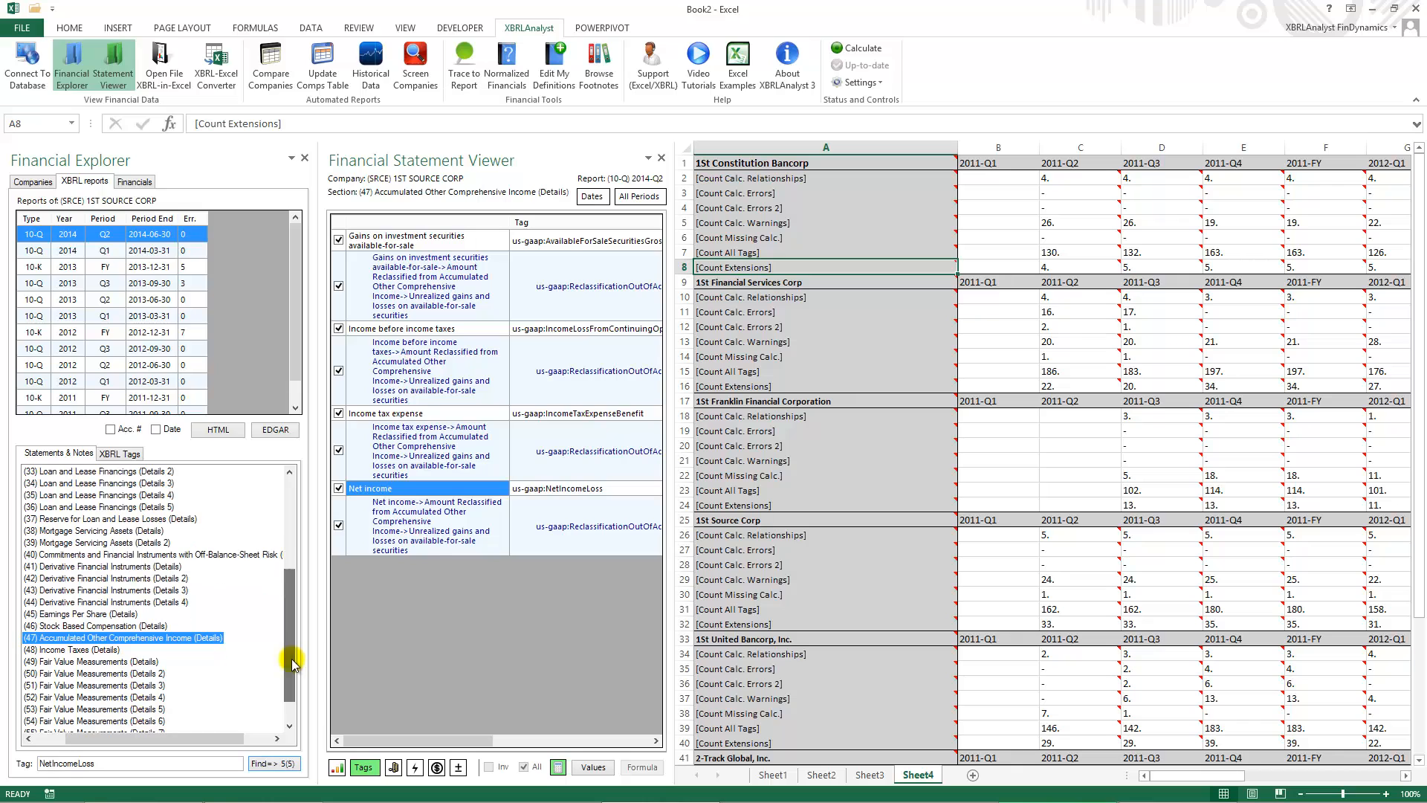
drag(153, 747, 57, 748)
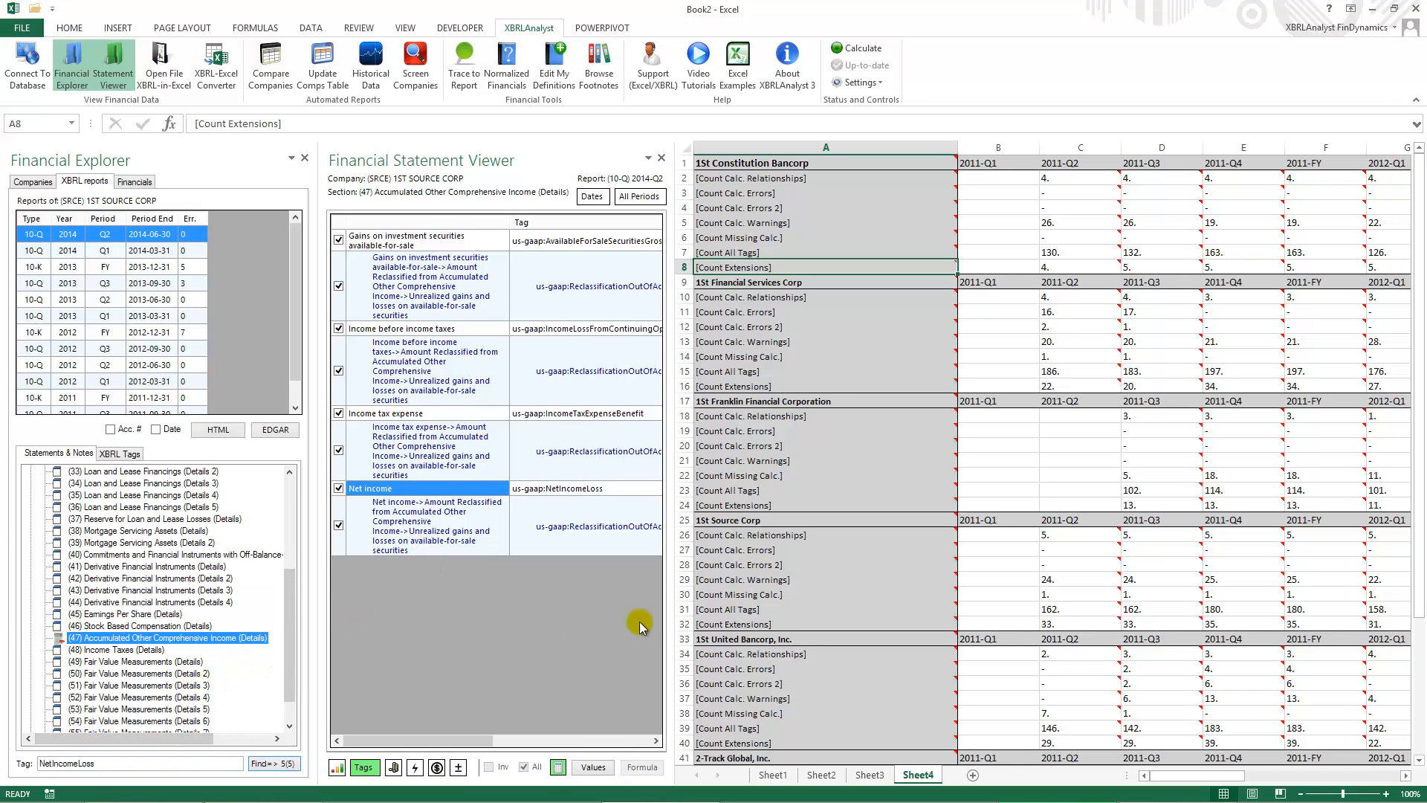
drag(671, 591, 819, 585)
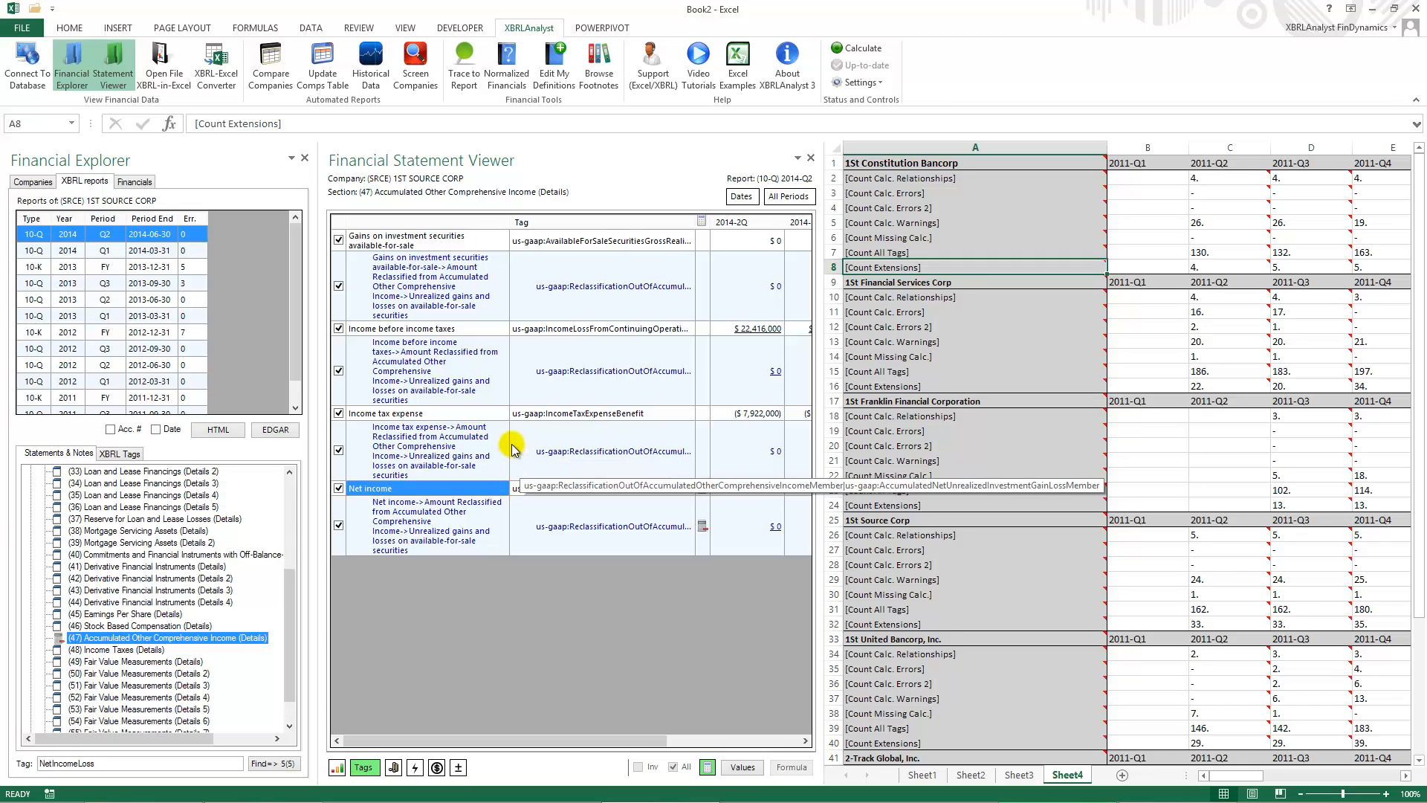
Step: Switch to the Internet Explorer window
click(141, 789)
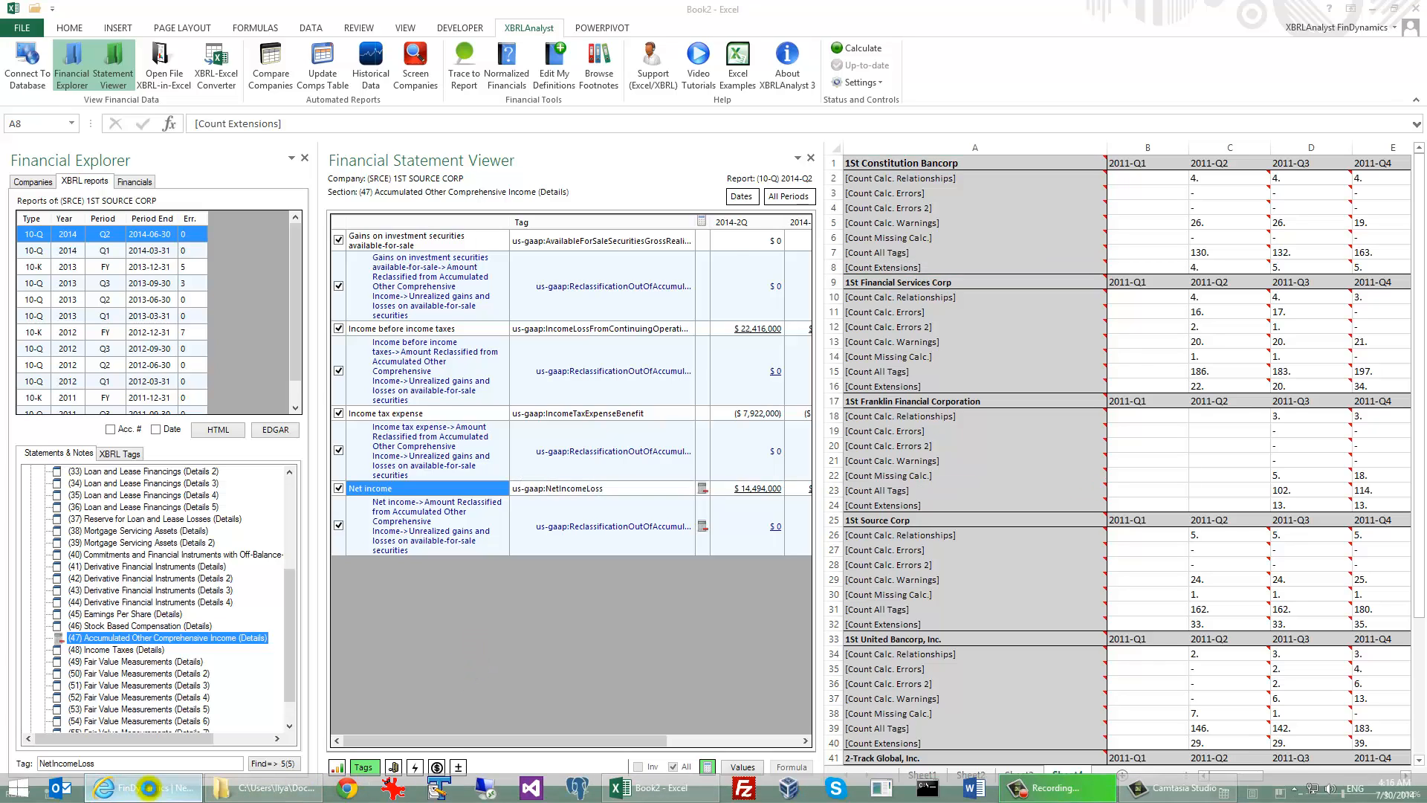